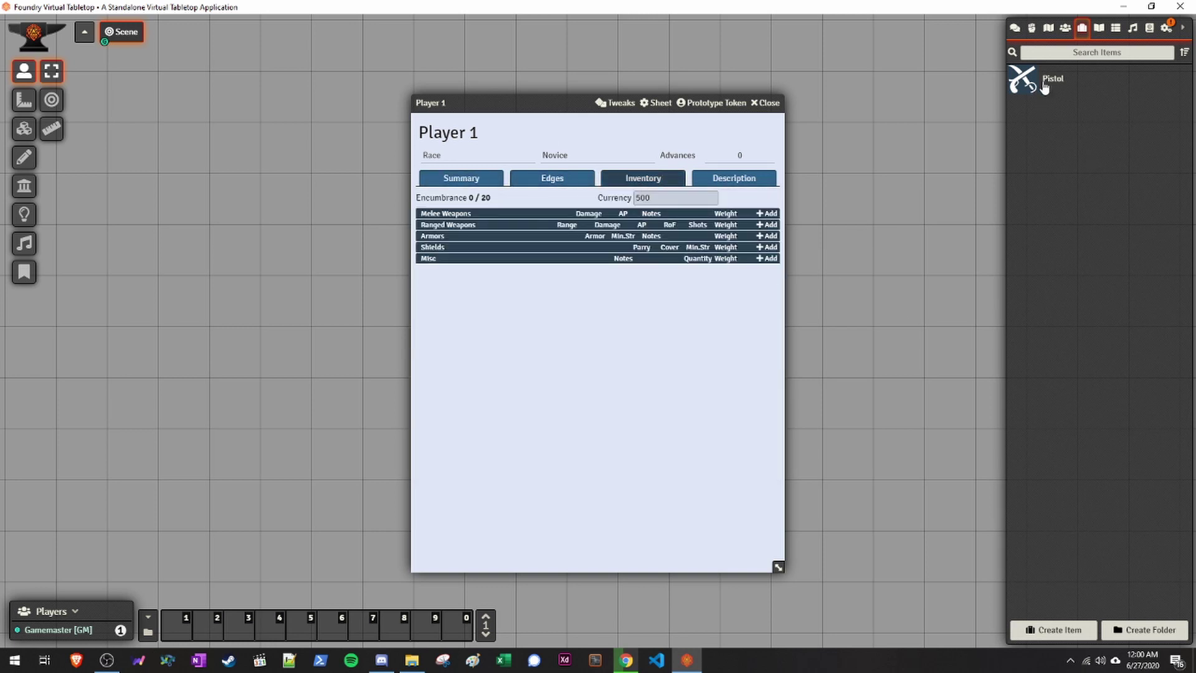
- Add a Pistol to Player 1's inventory, equip it, and roll its damage
drag(1041, 88, 561, 340)
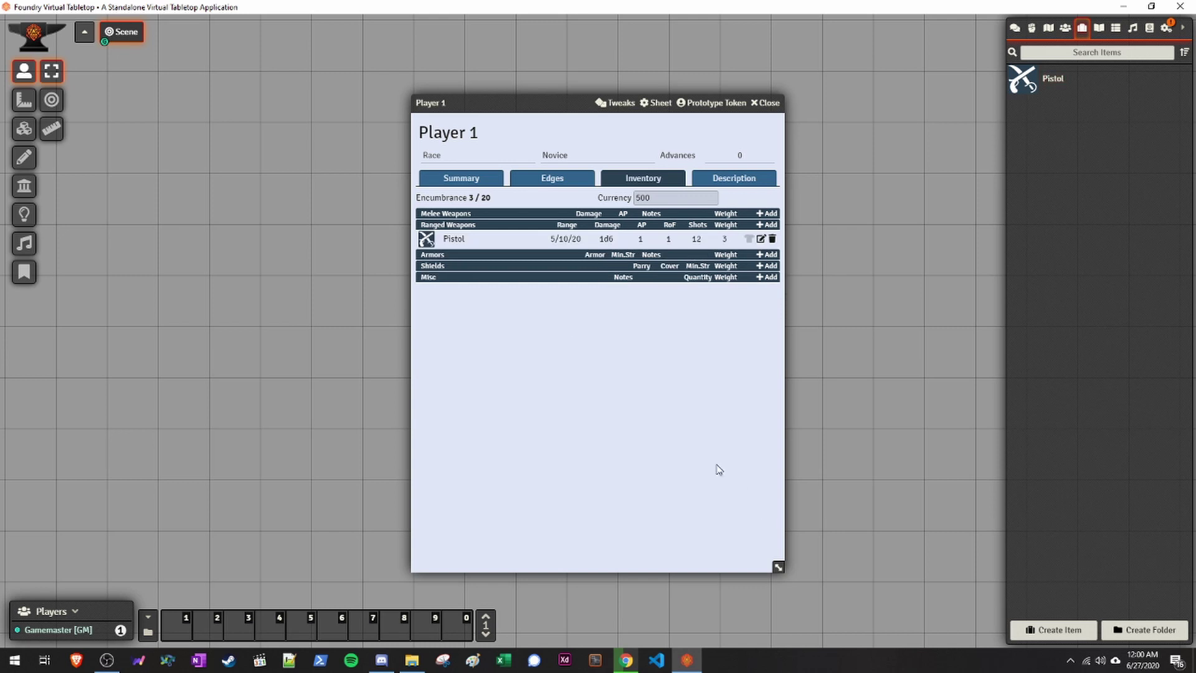
click(749, 238)
click(471, 178)
click(662, 324)
click(634, 179)
click(608, 240)
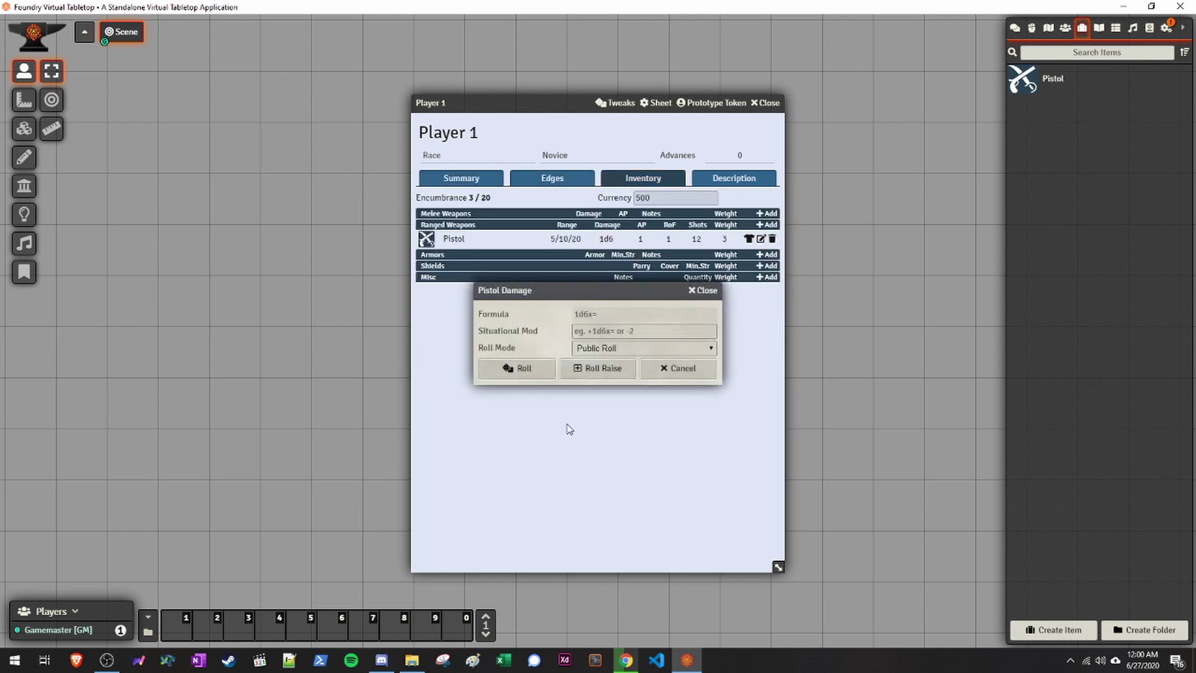
click(520, 367)
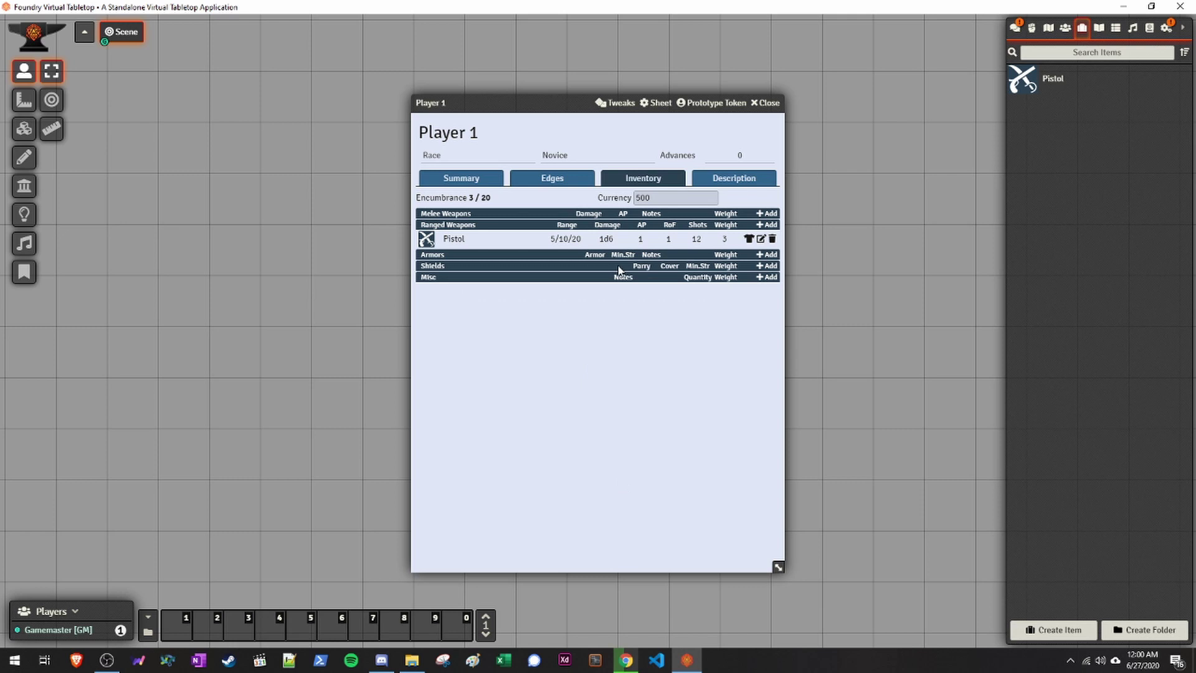
- Create a Pistol macro in hotbar slot 1, test it, and close Player 1's sheet
drag(614, 243, 181, 631)
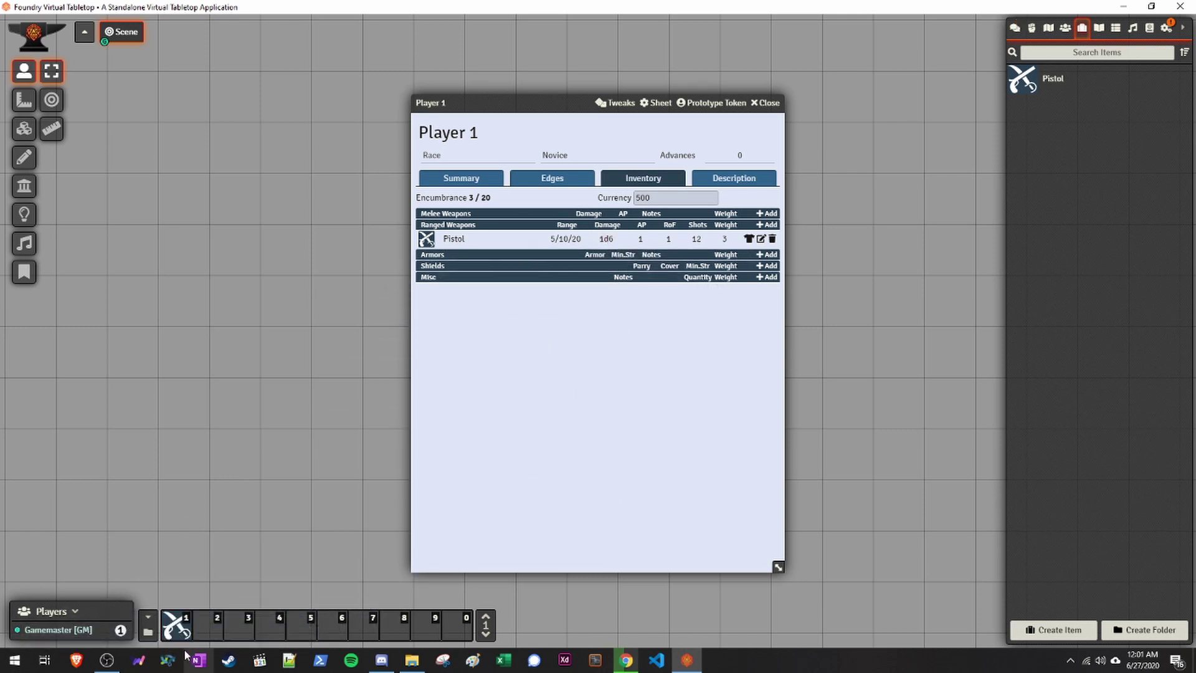
click(182, 631)
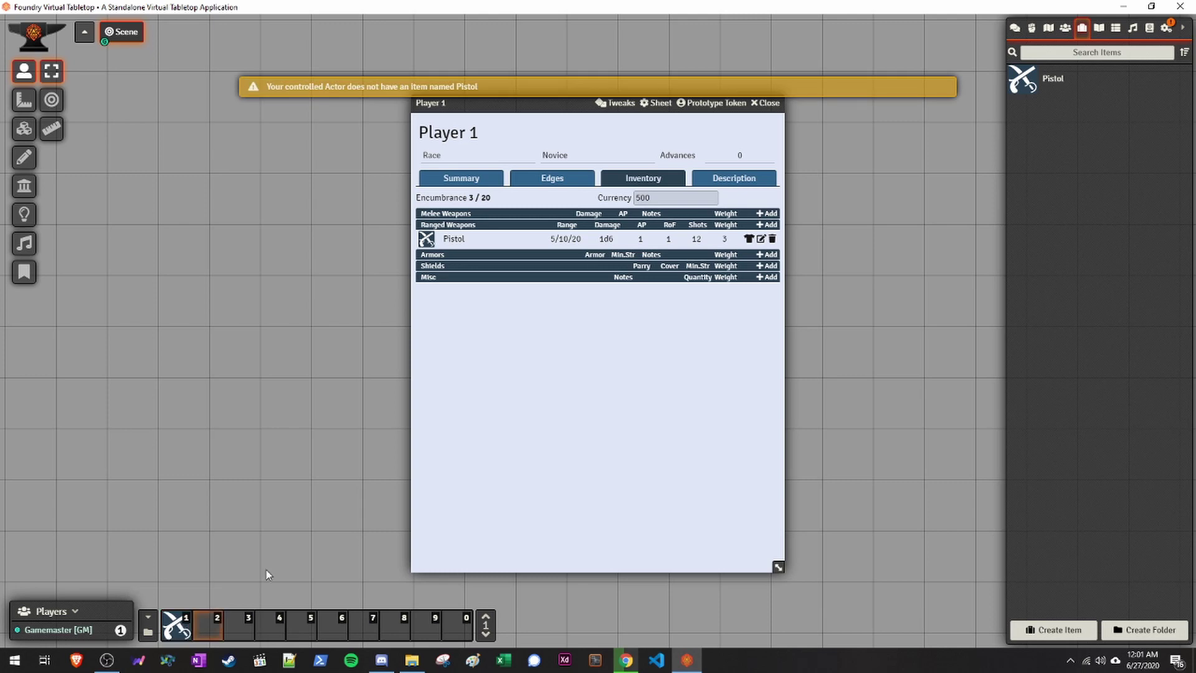
drag(494, 107, 489, 141)
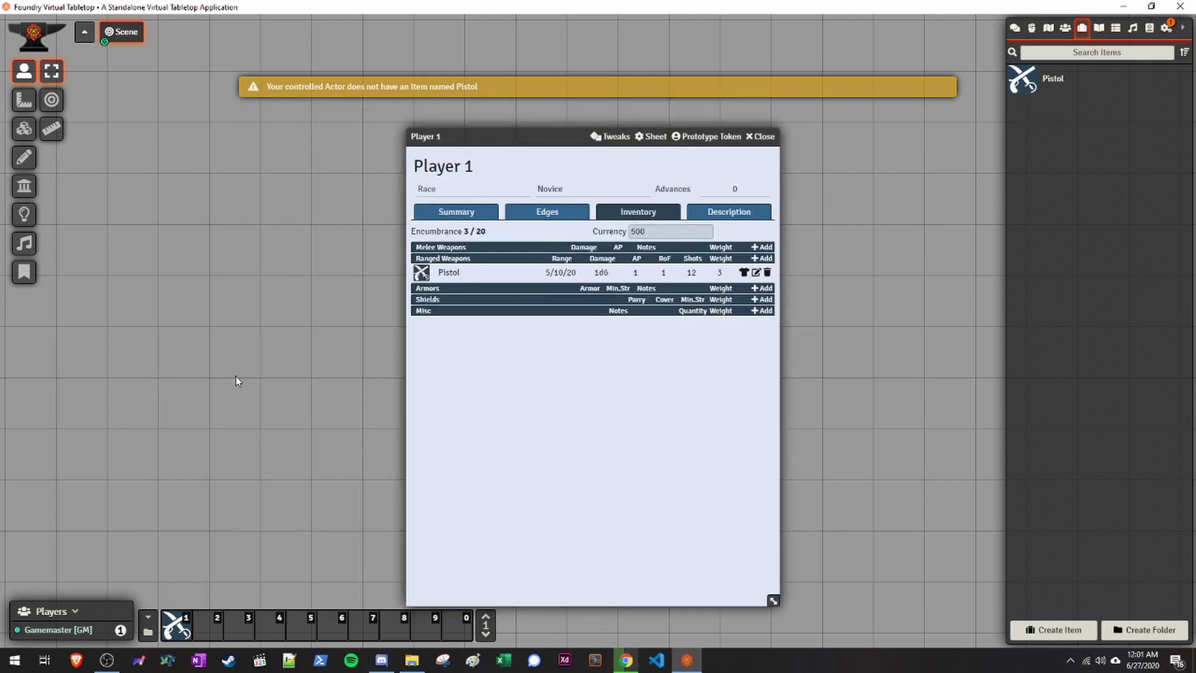
click(765, 136)
- Place Player 1's token on the scene from the Actors list
drag(1023, 79, 1081, 18)
click(1066, 28)
drag(1080, 87, 563, 283)
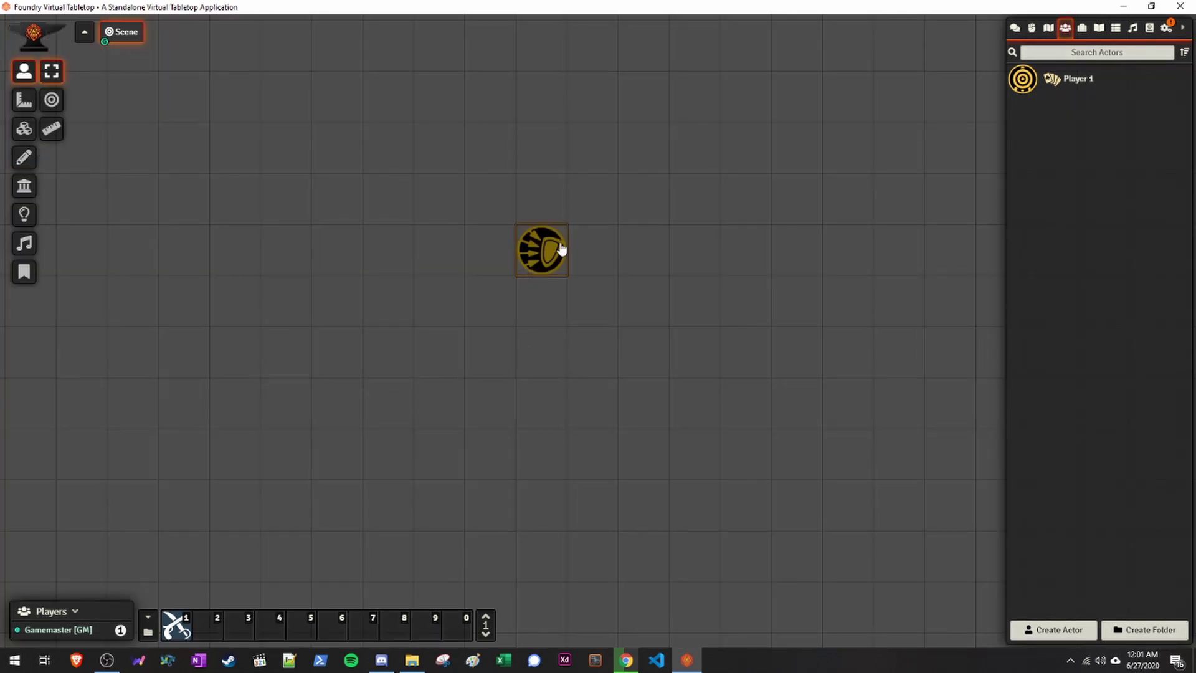
- Configure the scene with Token Vision off and Global Illumination on, and save
right_click(123, 35)
click(134, 53)
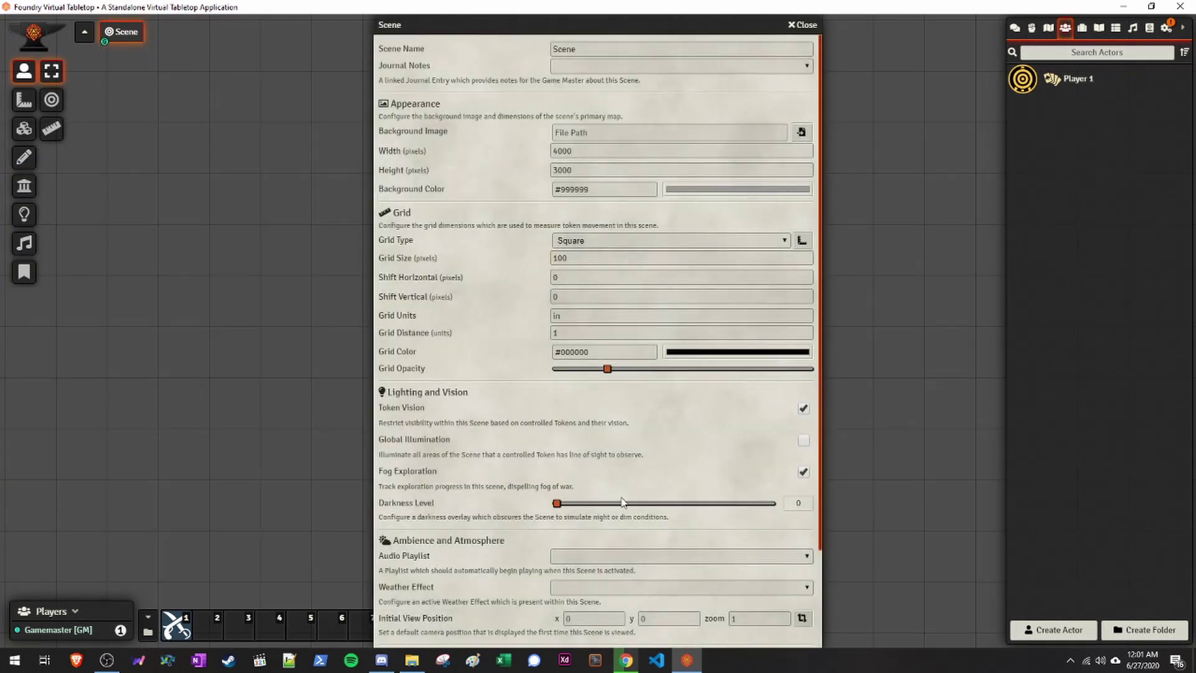
scroll(603, 474, down, 1)
click(804, 378)
scroll(727, 615, down, 1)
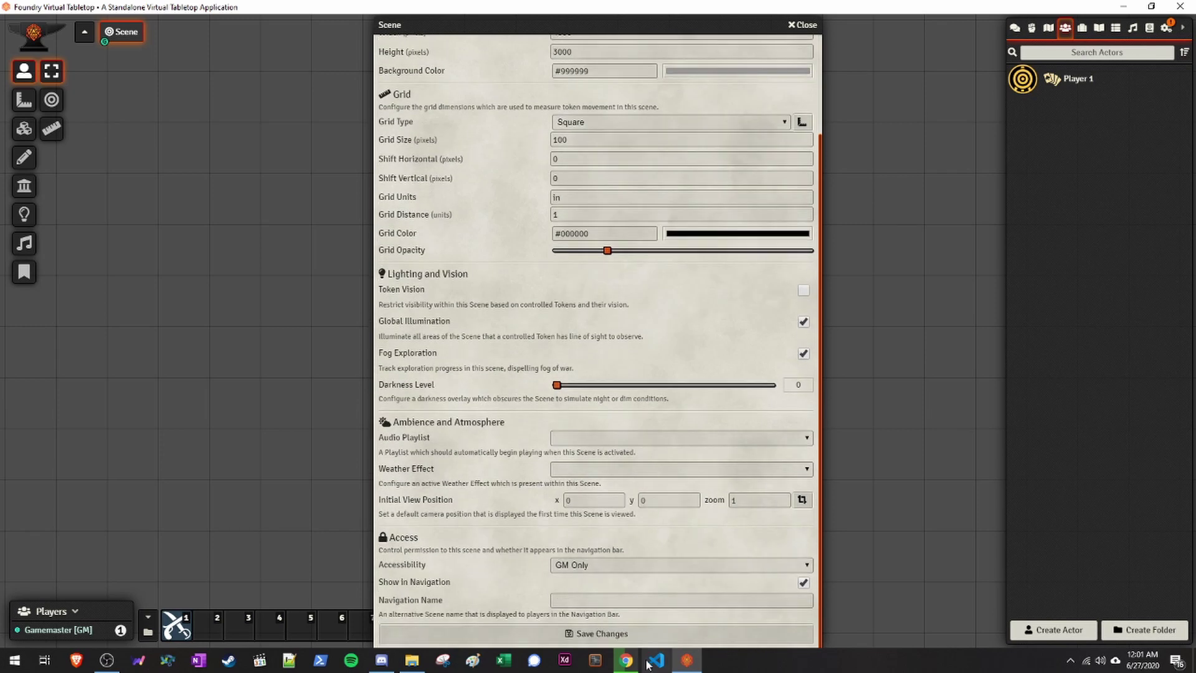
click(723, 641)
- Roll the Pistol's damage with the hotbar macro and check the result in chat
key(1)
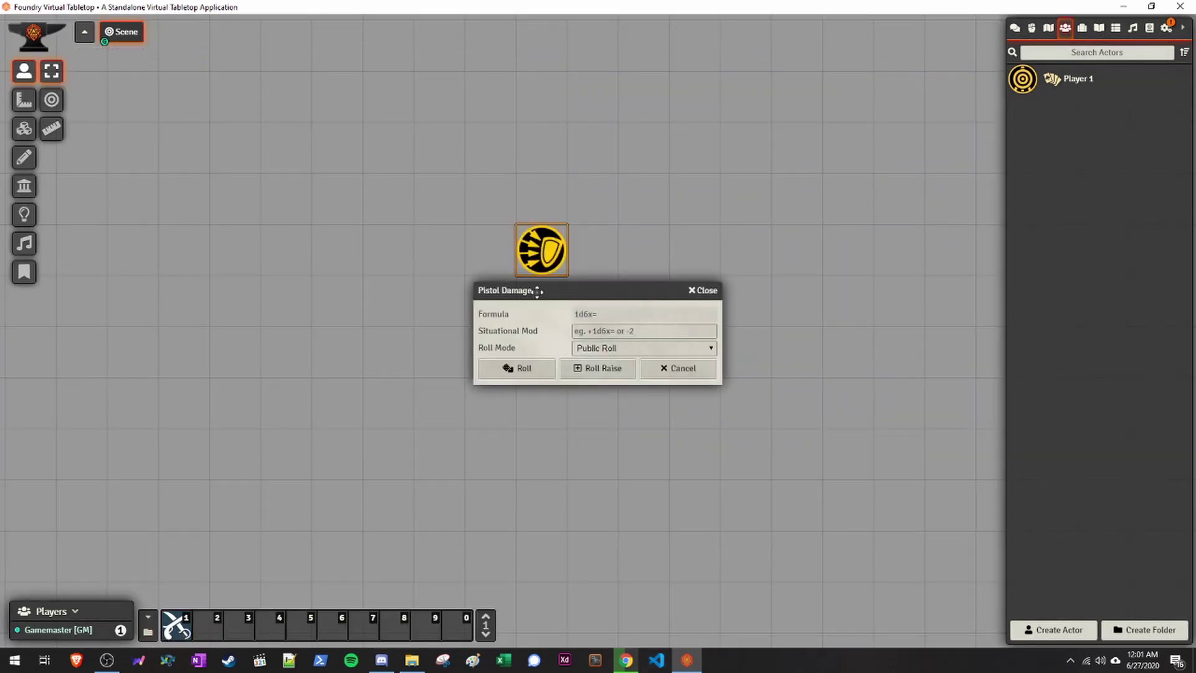
drag(535, 290, 525, 352)
key(Return)
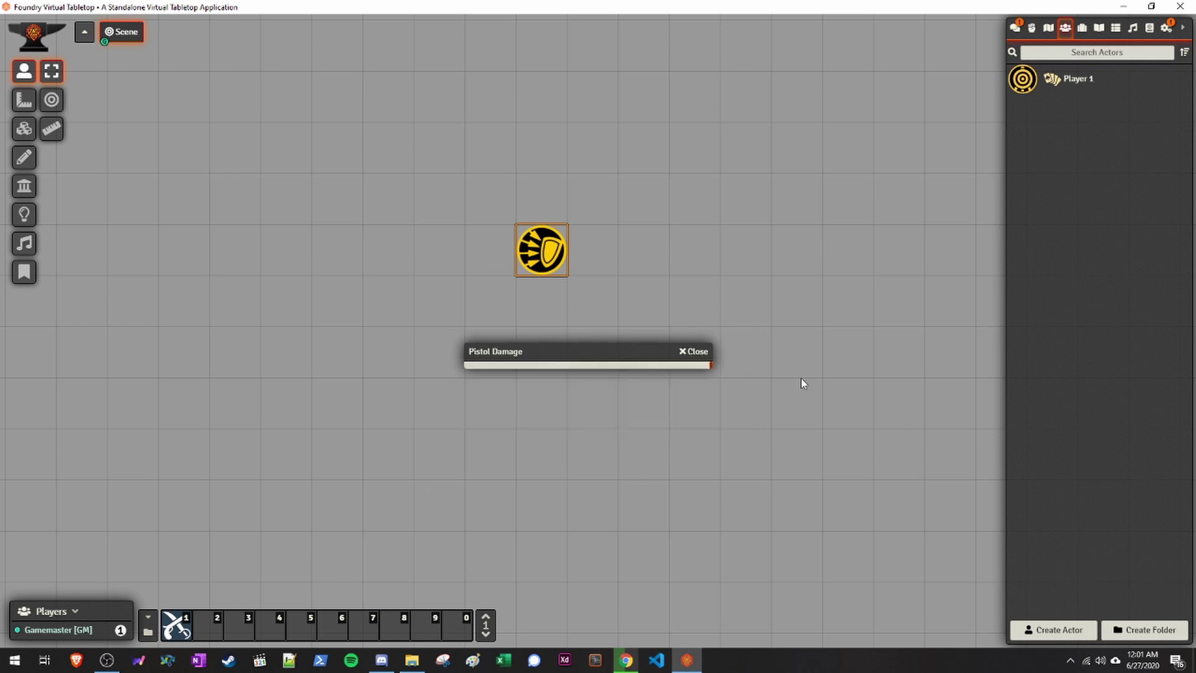
click(1015, 27)
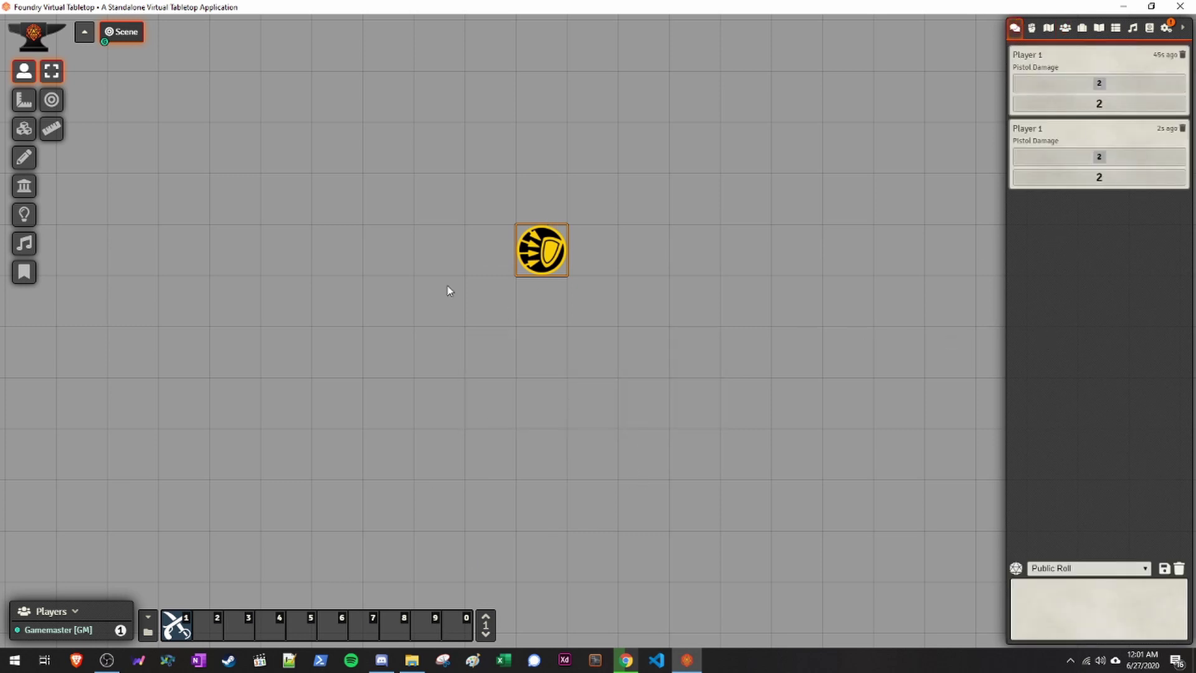
- Start creating a new item from the Items directory and open its type choices
click(1065, 27)
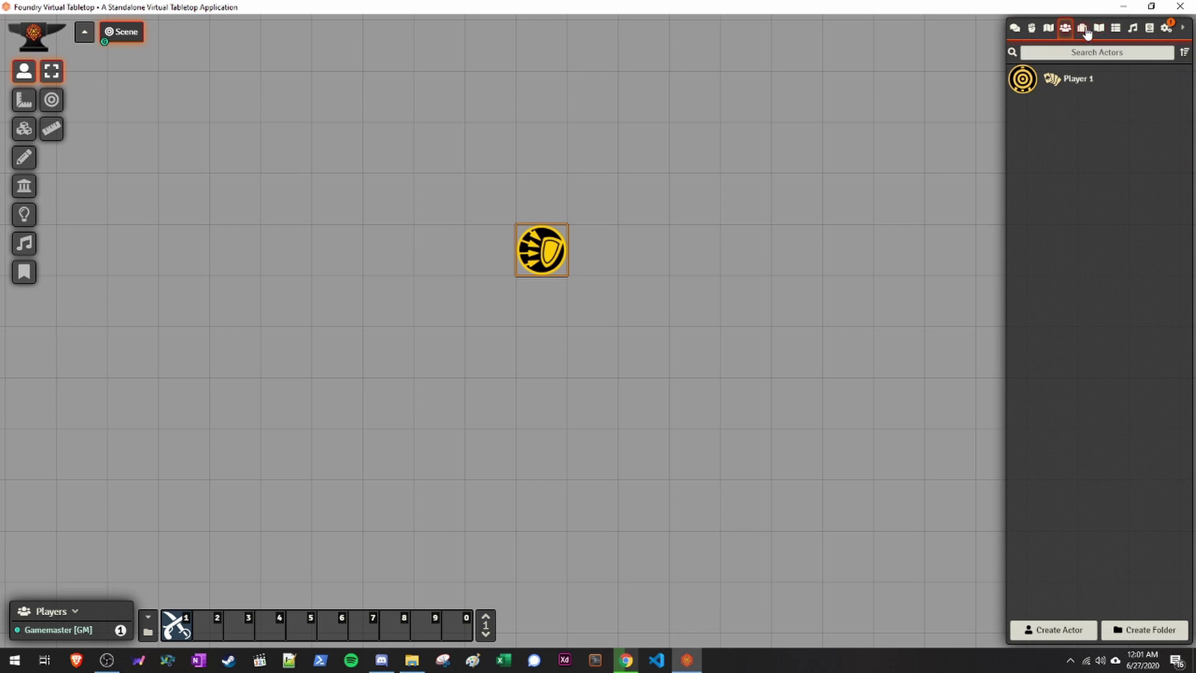
click(1082, 27)
click(1067, 637)
click(615, 333)
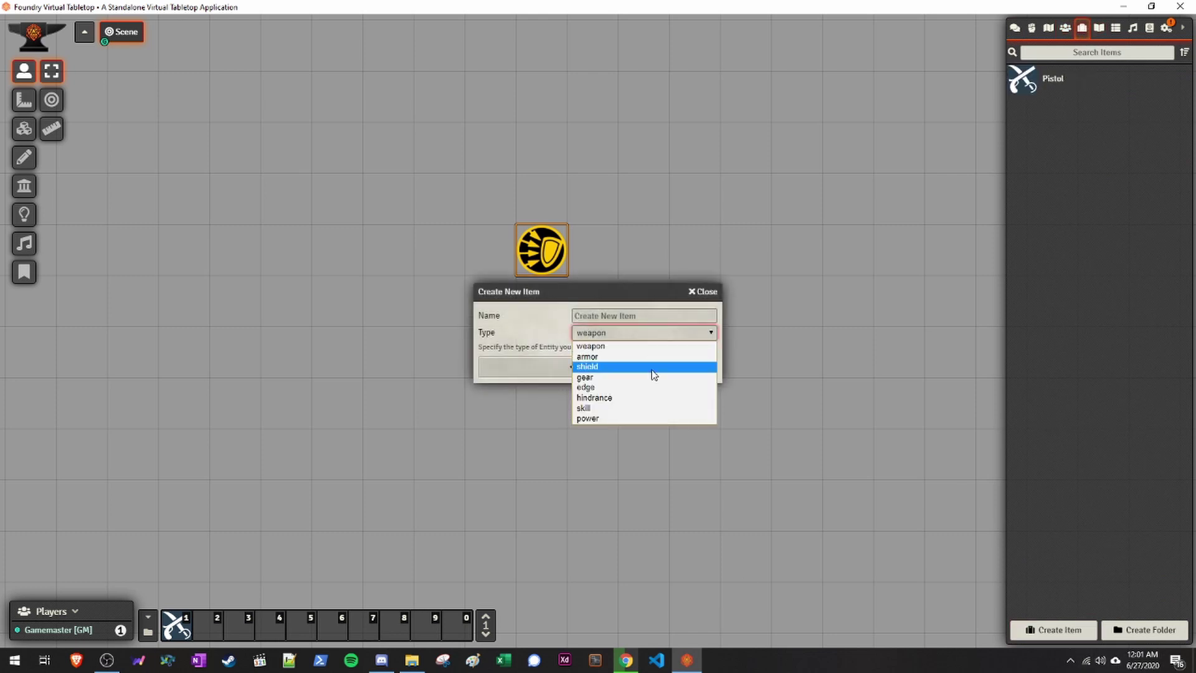
- Create an edge item named 'Dancing', close it, and reopen Player 1's character sheet
click(619, 387)
click(626, 316)
text(Dancing)
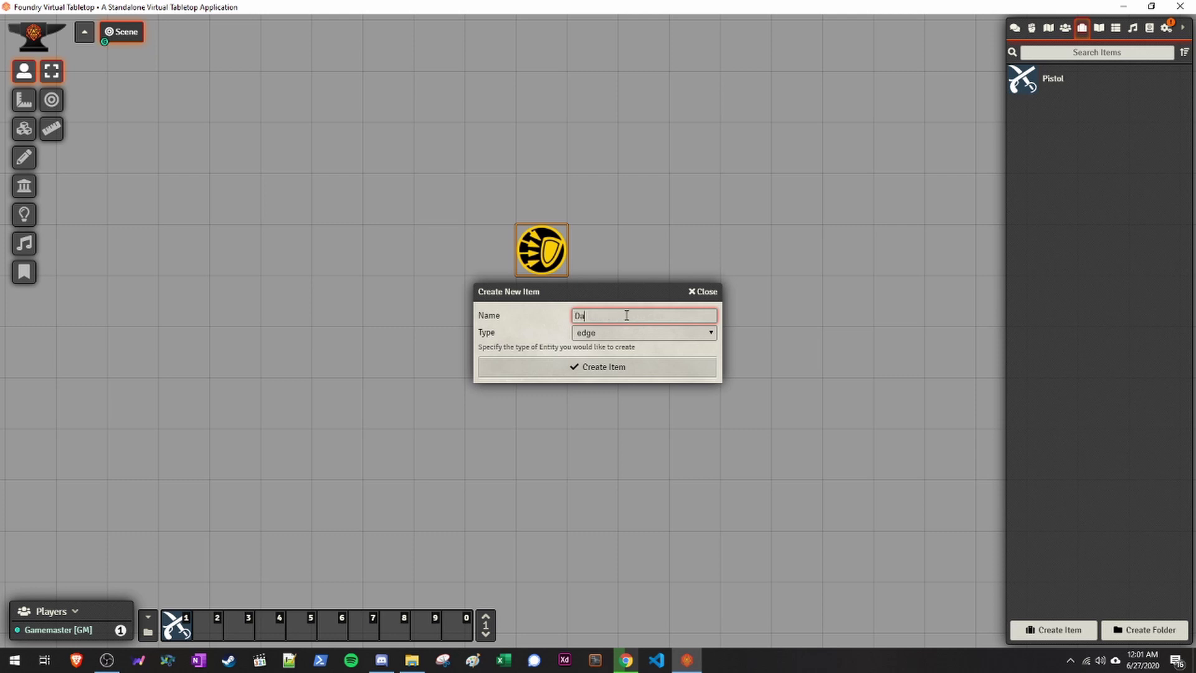
click(616, 369)
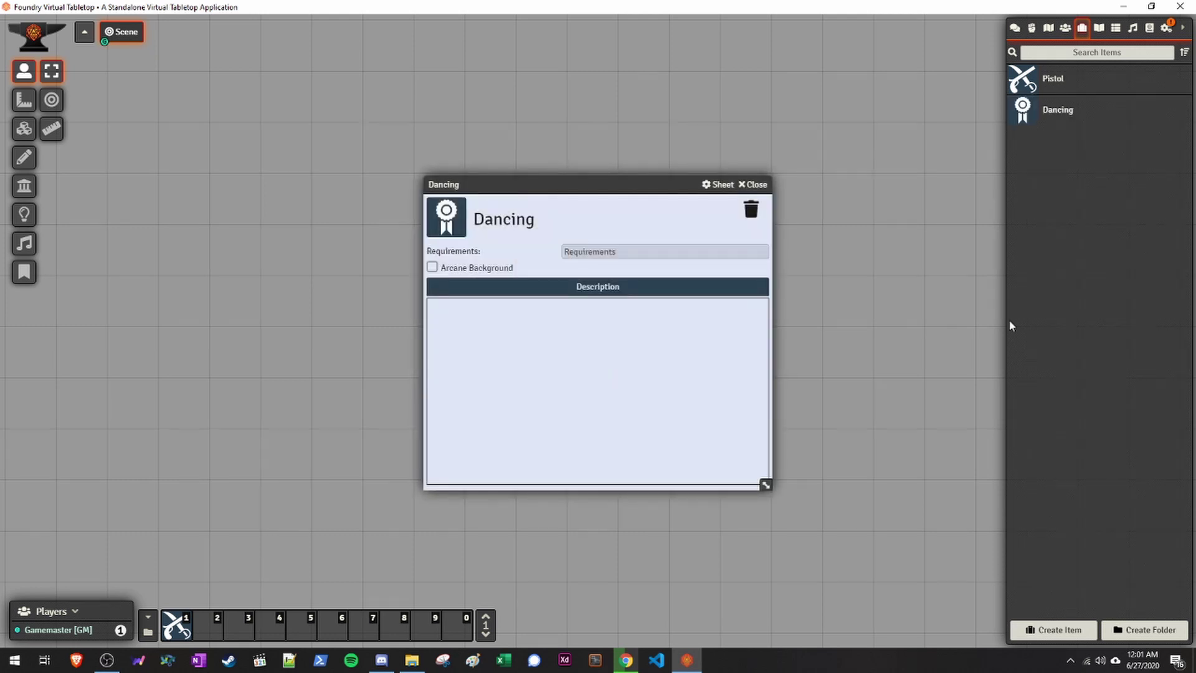
click(762, 184)
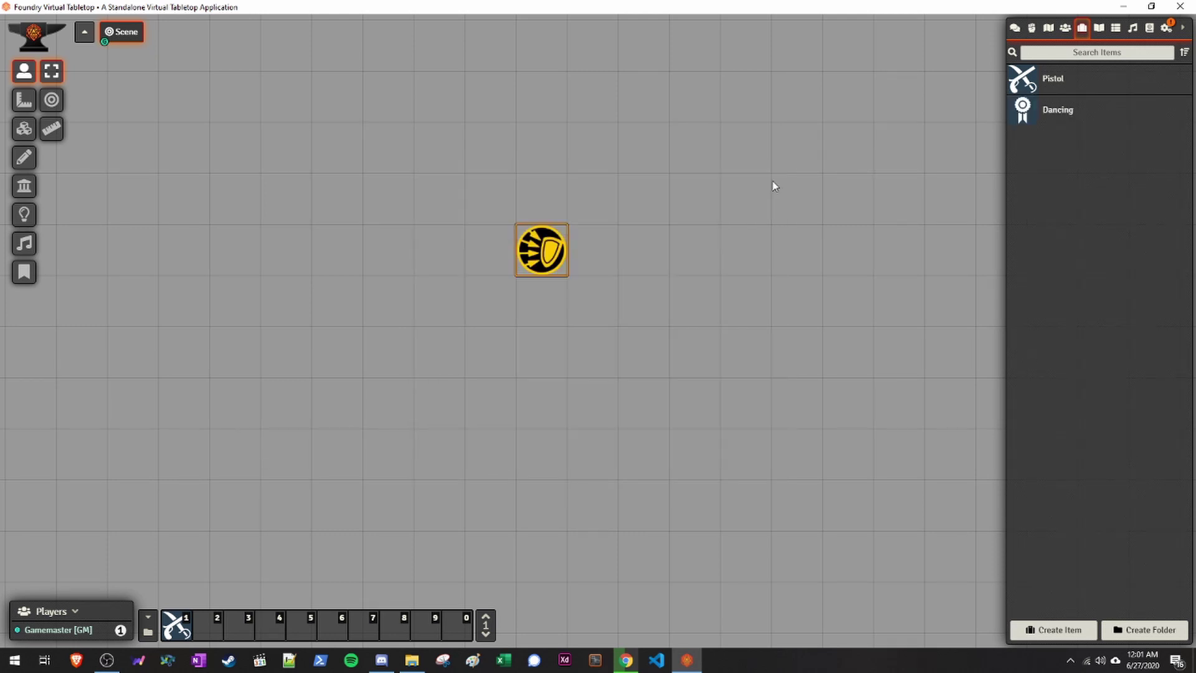
click(1066, 28)
click(1075, 79)
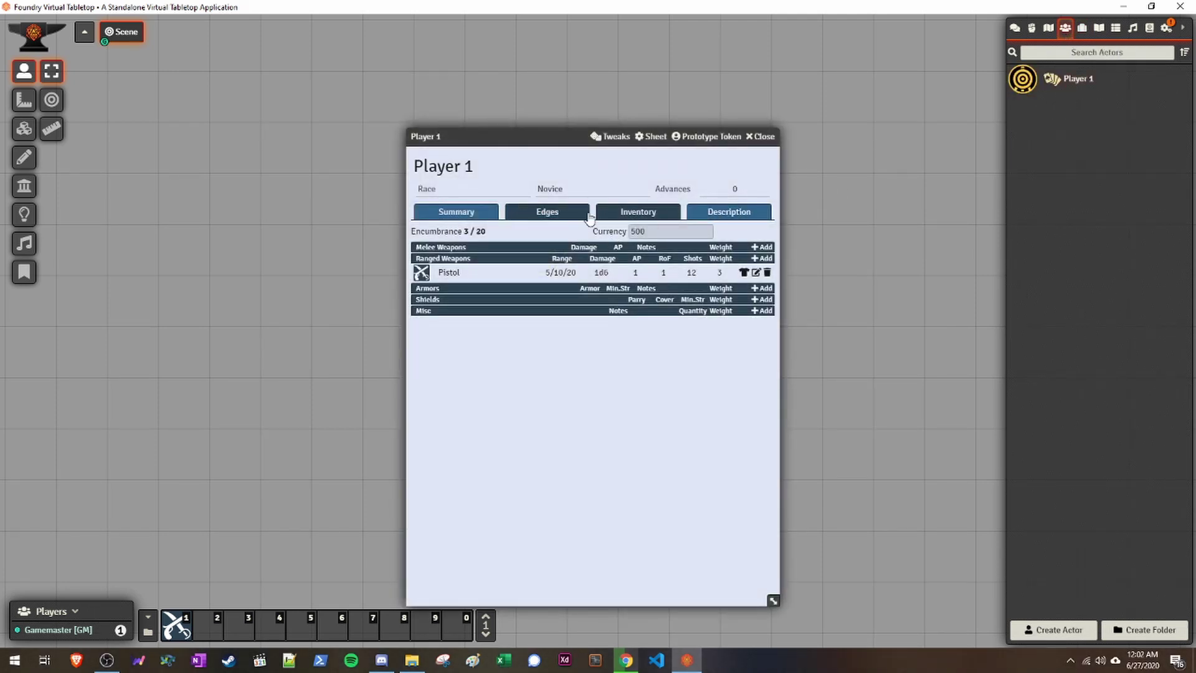
- Add Arcane Background from the Edges compendium and rename it 'Arcane Background (Magic)'
click(564, 214)
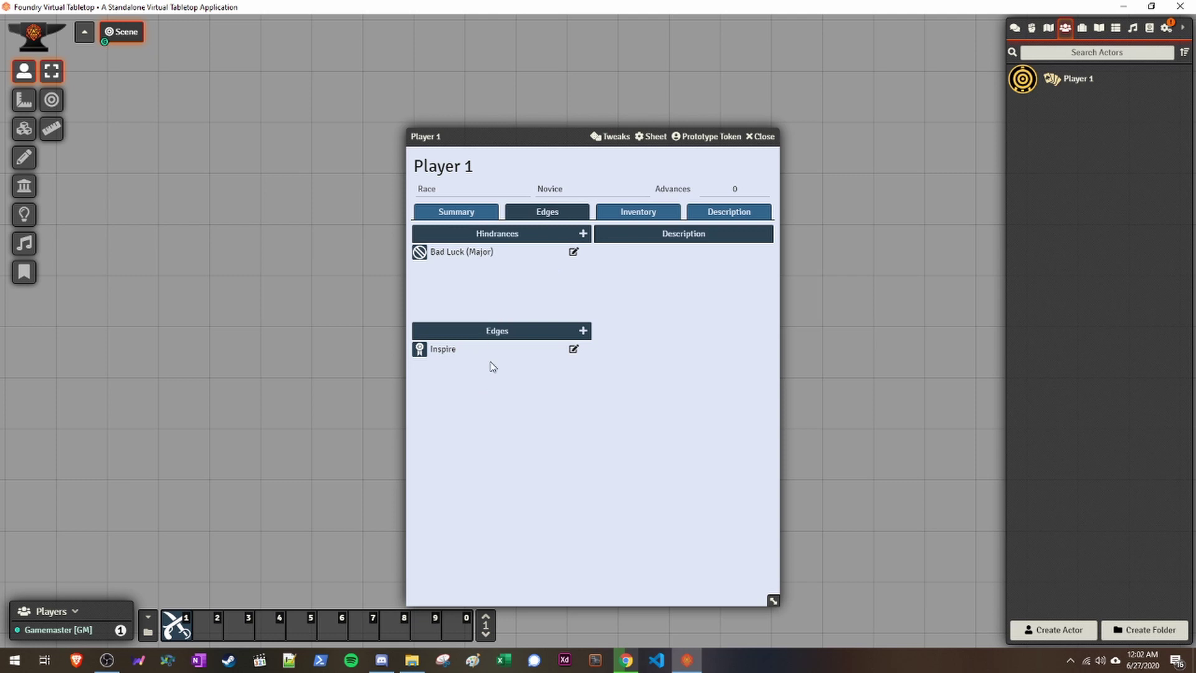
click(1150, 29)
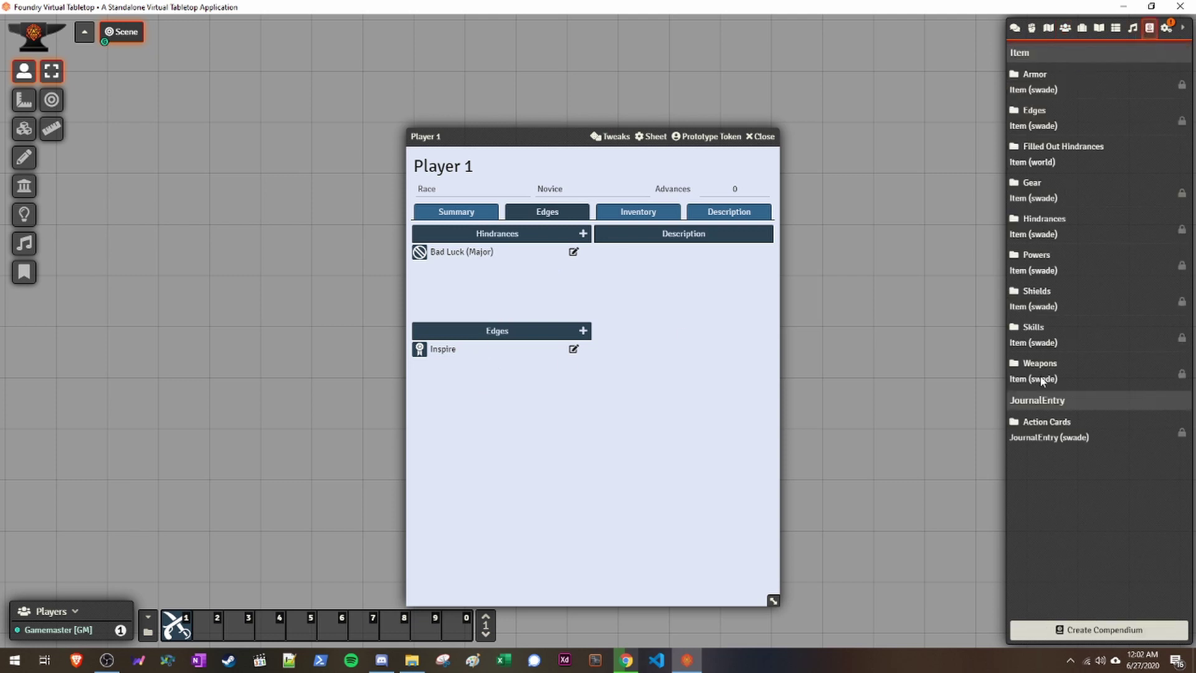
click(1037, 115)
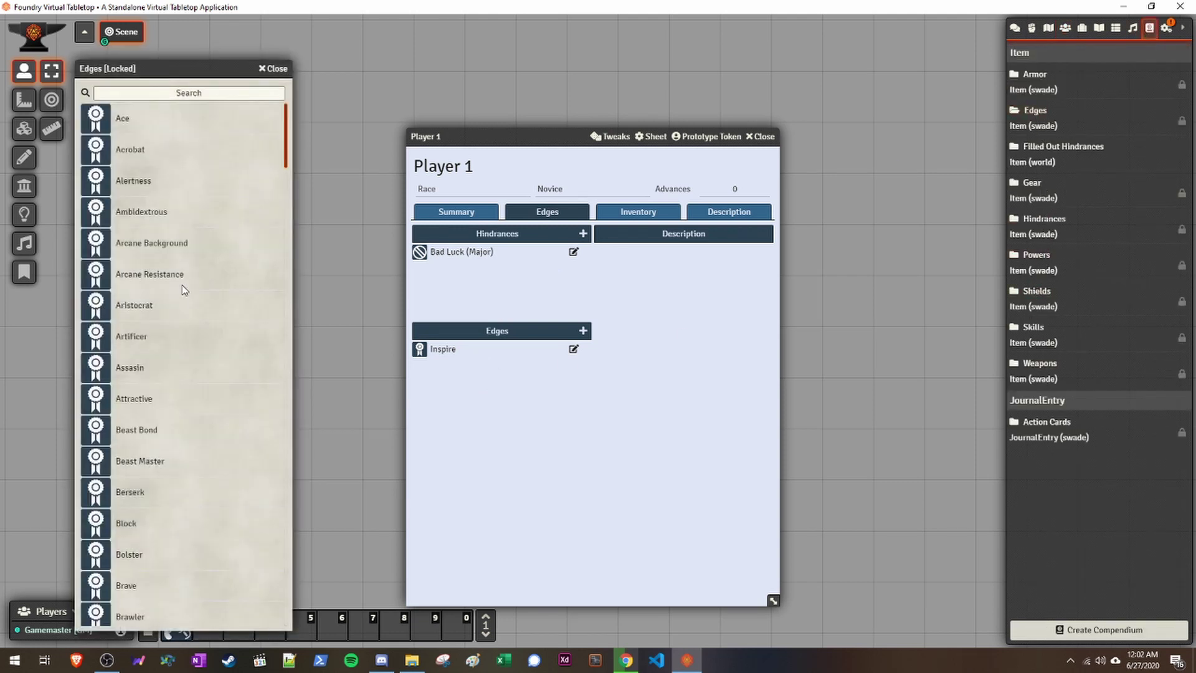
drag(166, 243, 517, 389)
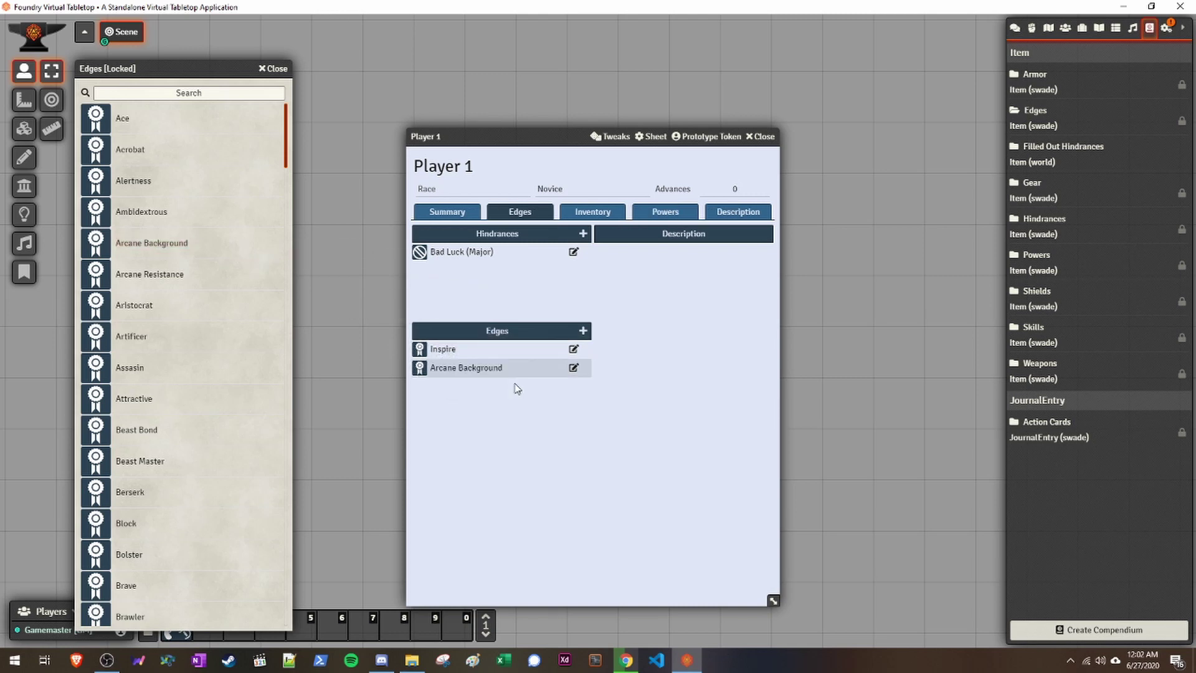
click(574, 369)
click(646, 232)
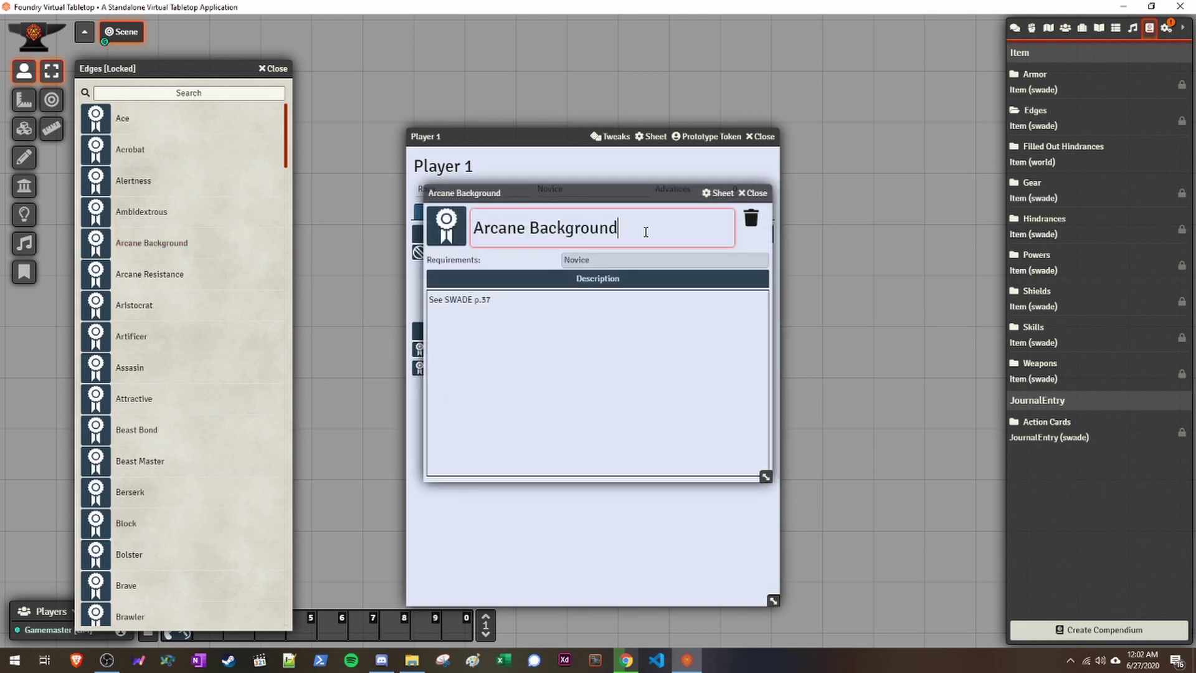
text((Magic))
key(Return)
click(754, 193)
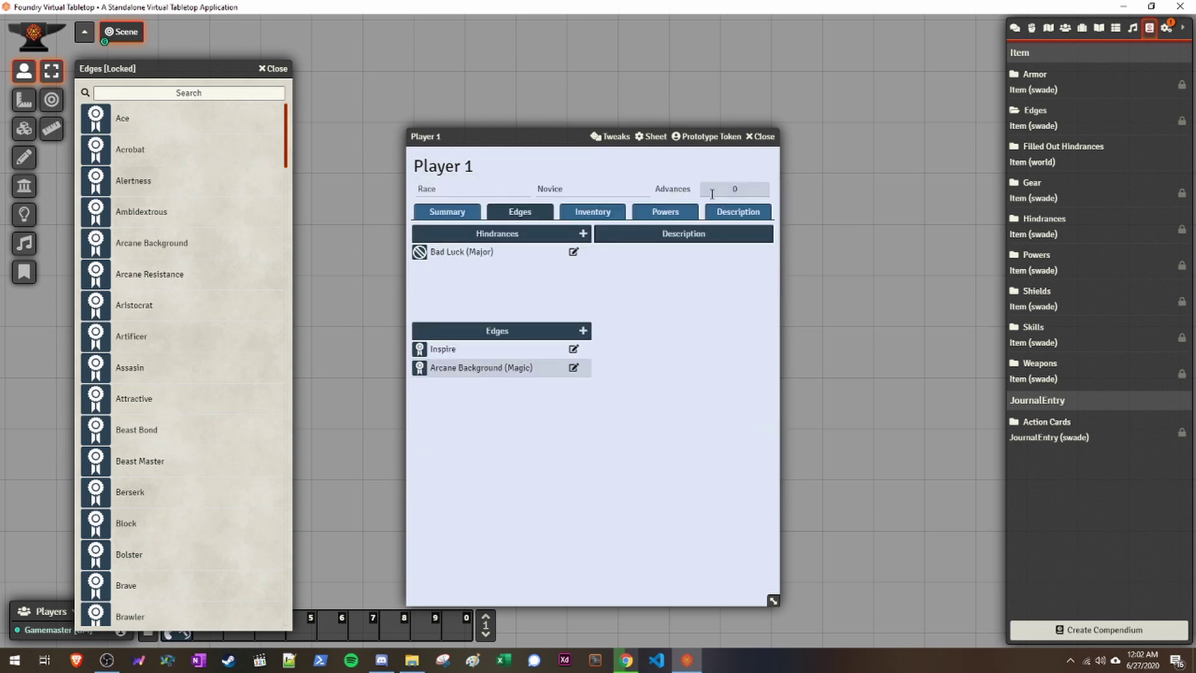
- Give Player 1 the Blast power from the Powers compendium with Magic as its arcane background
click(665, 212)
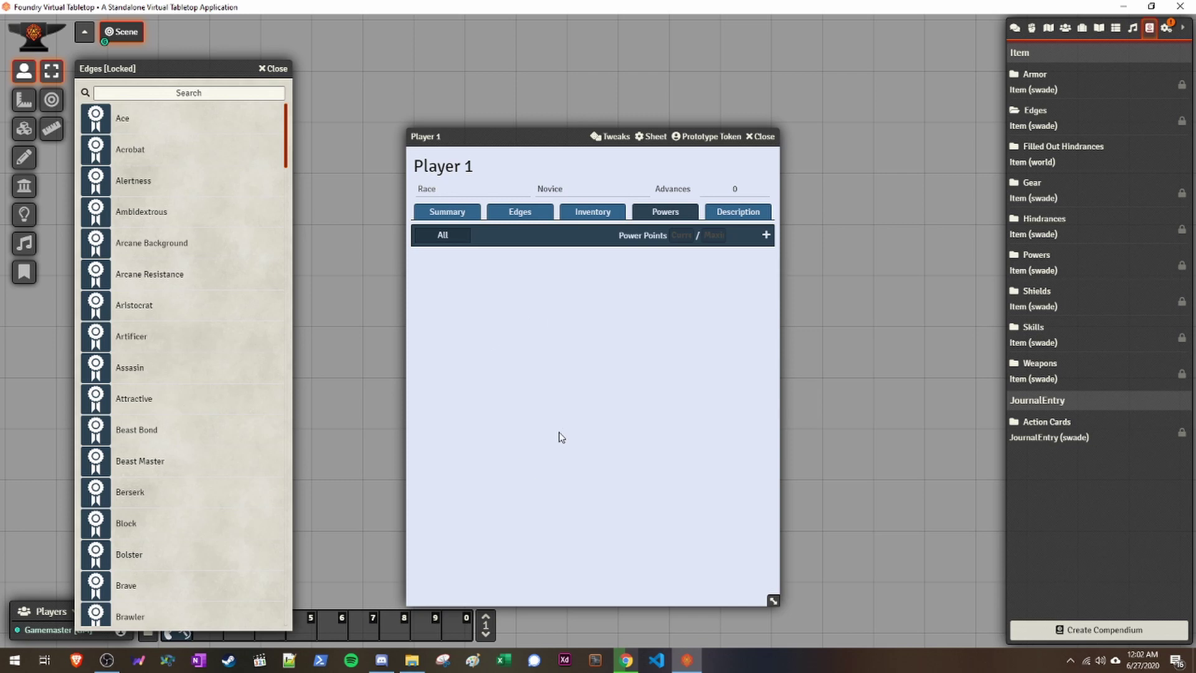
click(1031, 255)
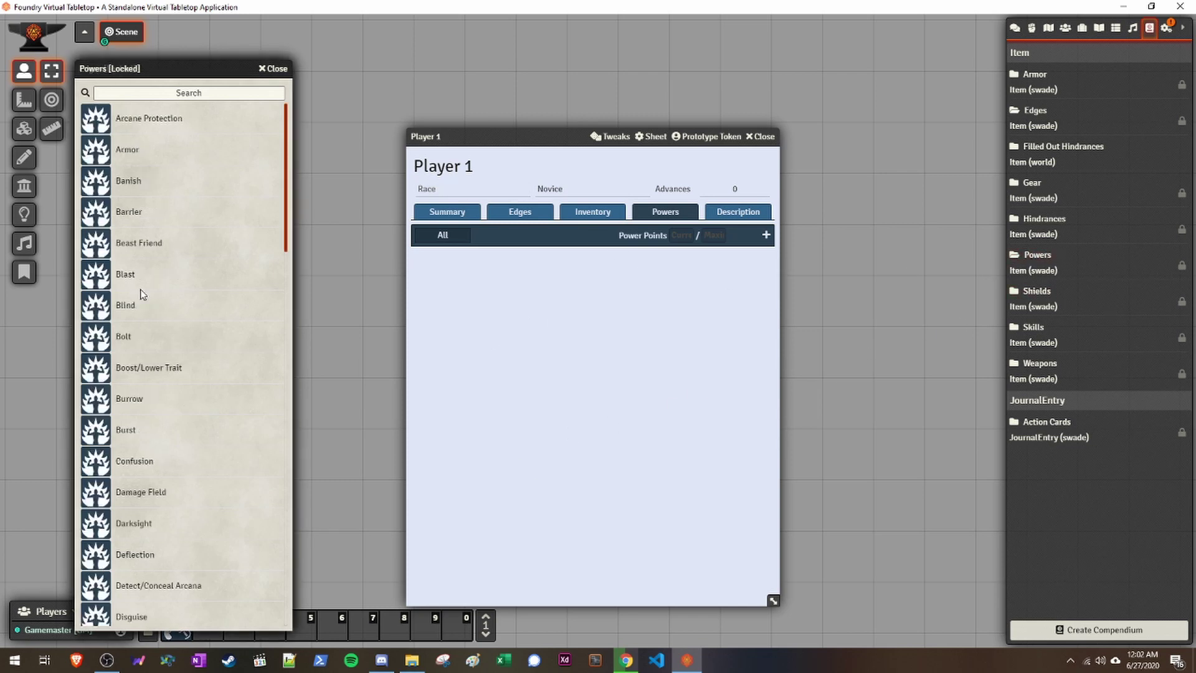
drag(122, 276, 592, 369)
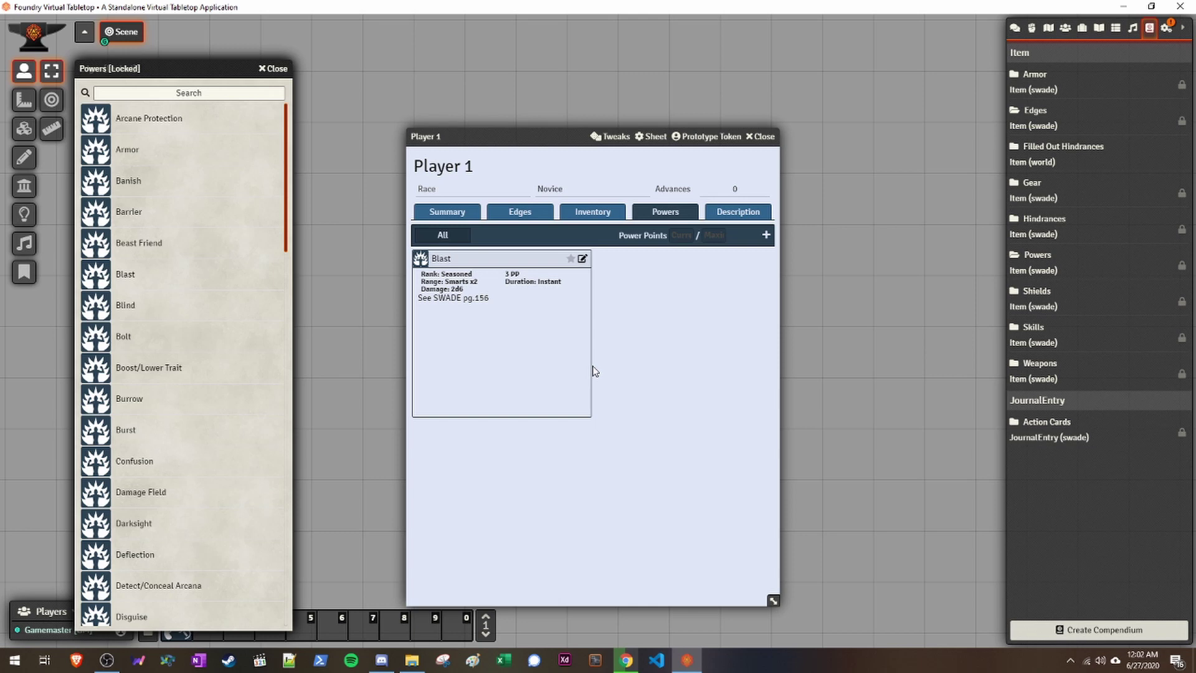
click(582, 258)
click(500, 366)
text(Magic)
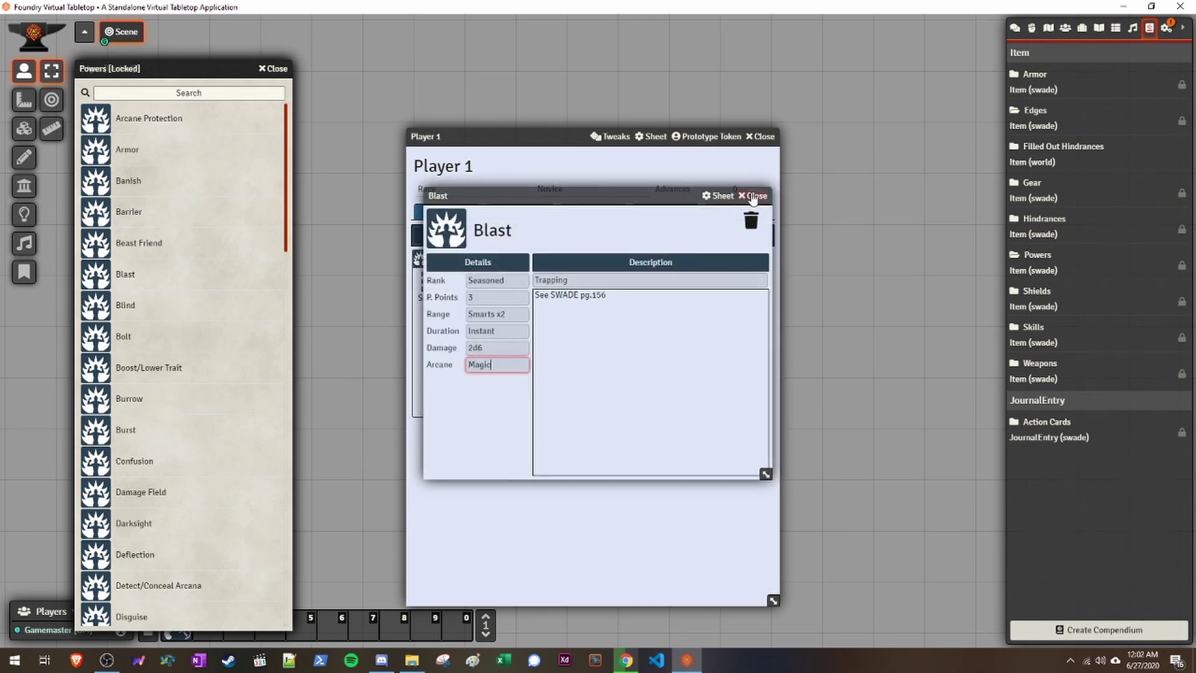
click(753, 196)
- Look over the inventory and powers, then show Player 1's hindrances and edges
click(593, 212)
click(666, 212)
click(521, 211)
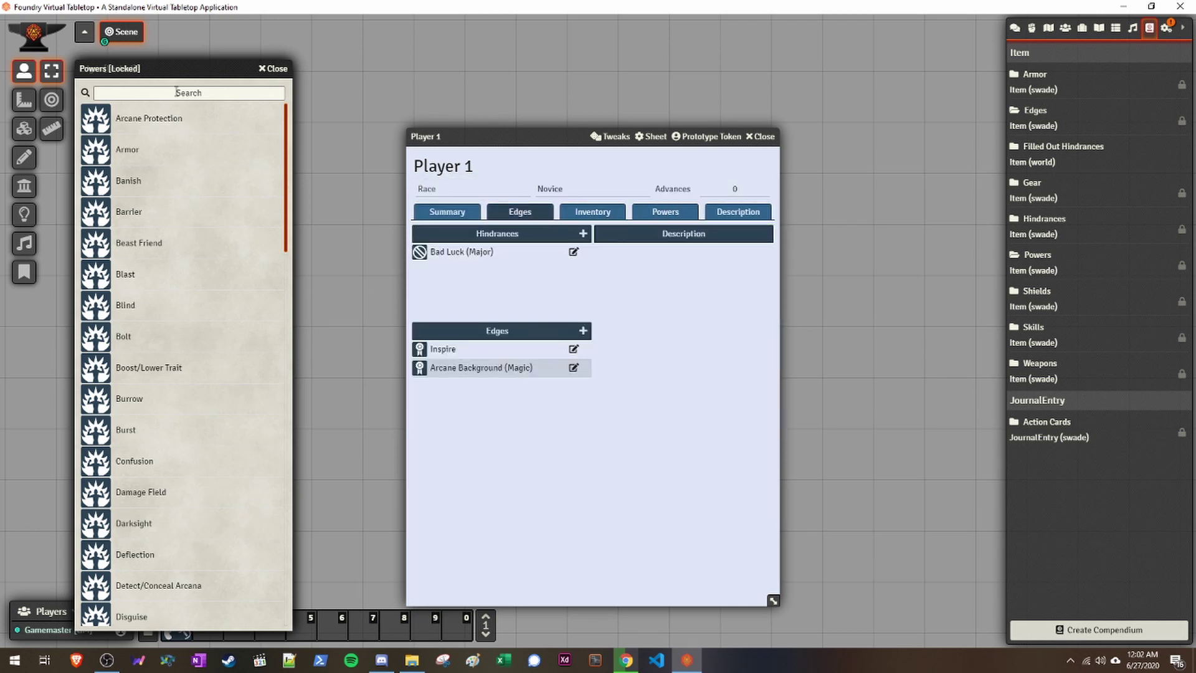
- Add another Arcane Background edge and rename it 'Arcane Background (Miracles)'
drag(173, 71, 349, 92)
drag(151, 243, 522, 362)
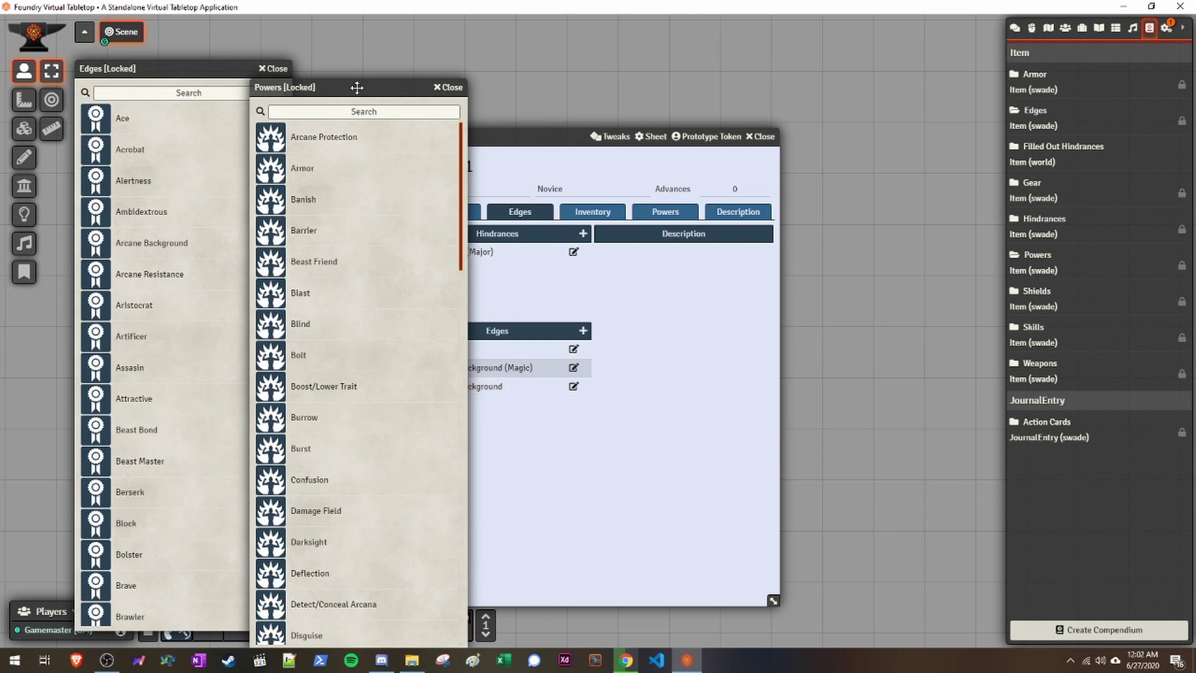
drag(358, 87, 201, 52)
click(573, 386)
click(634, 232)
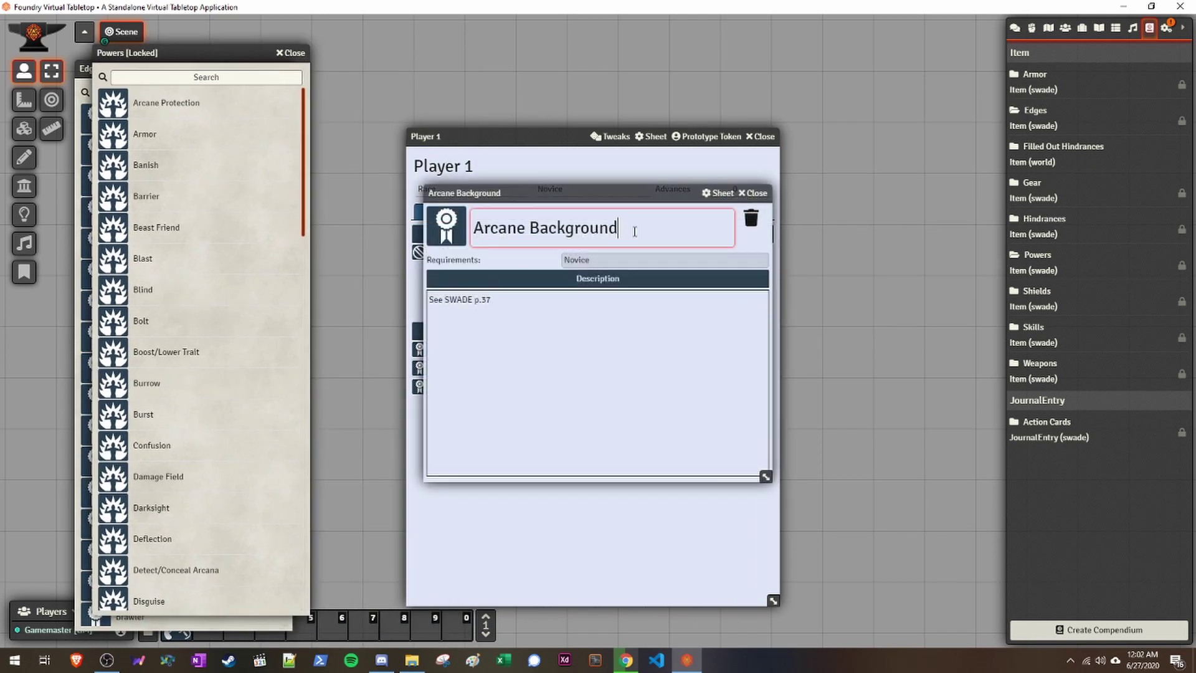
text((Miracles))
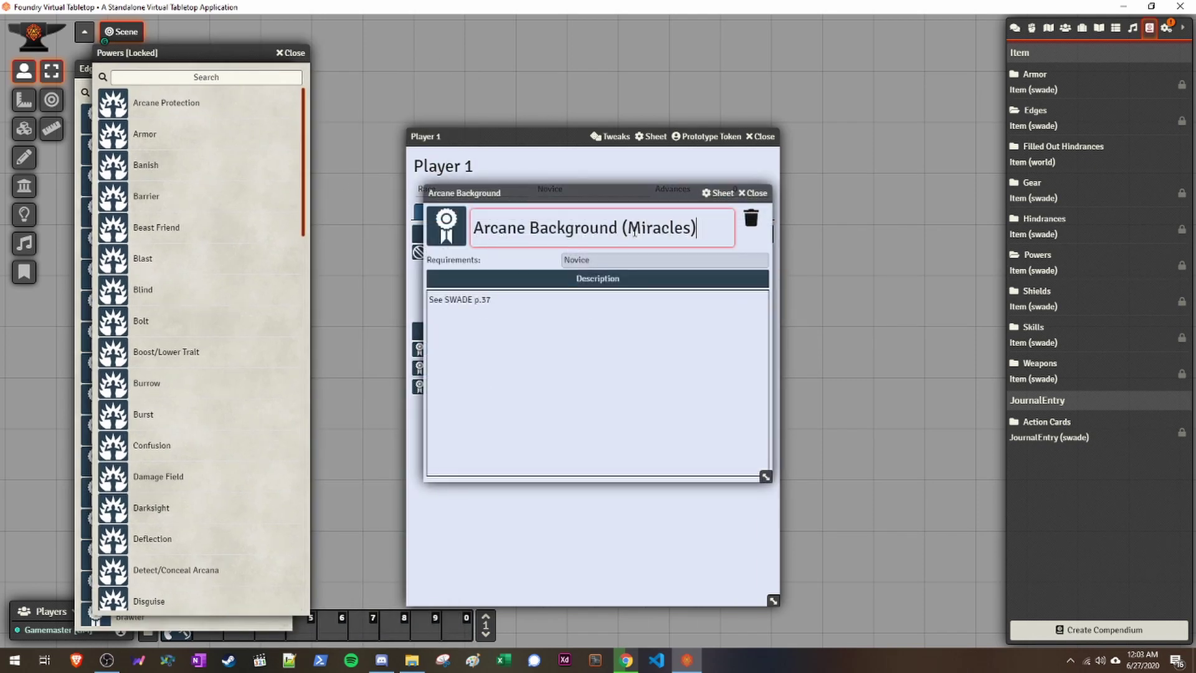
click(742, 195)
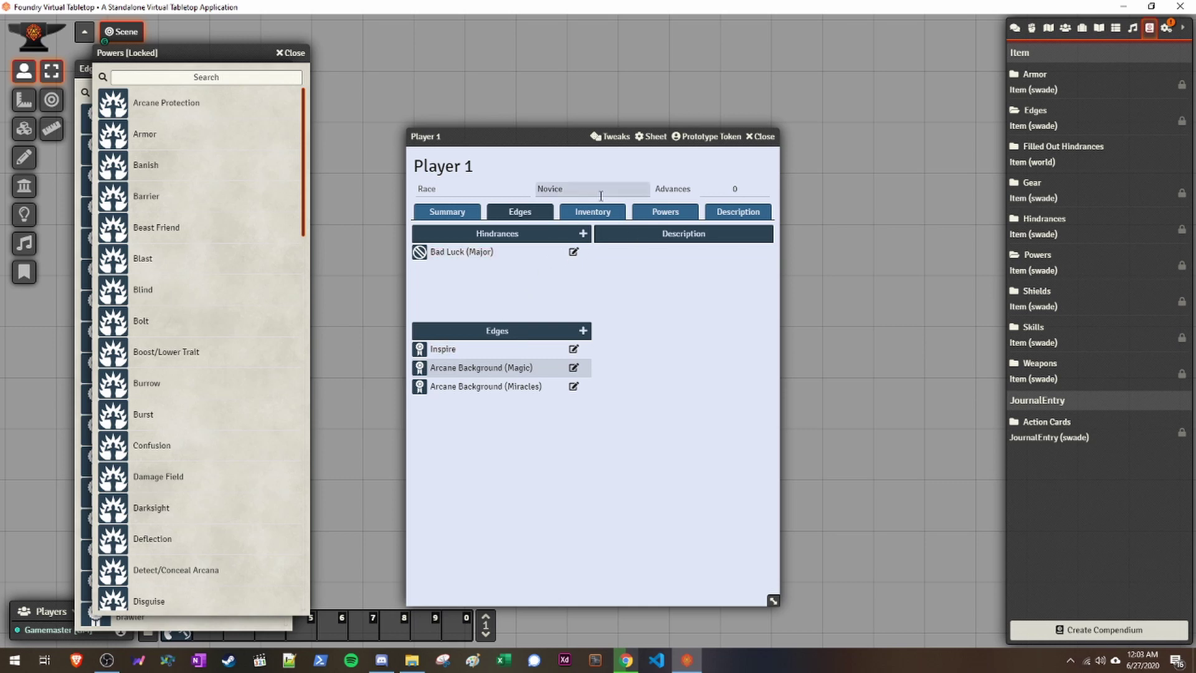
- Add the Blind power to Player 1 with Miracles as its arcane background
click(636, 212)
drag(142, 295, 685, 414)
click(766, 258)
click(510, 362)
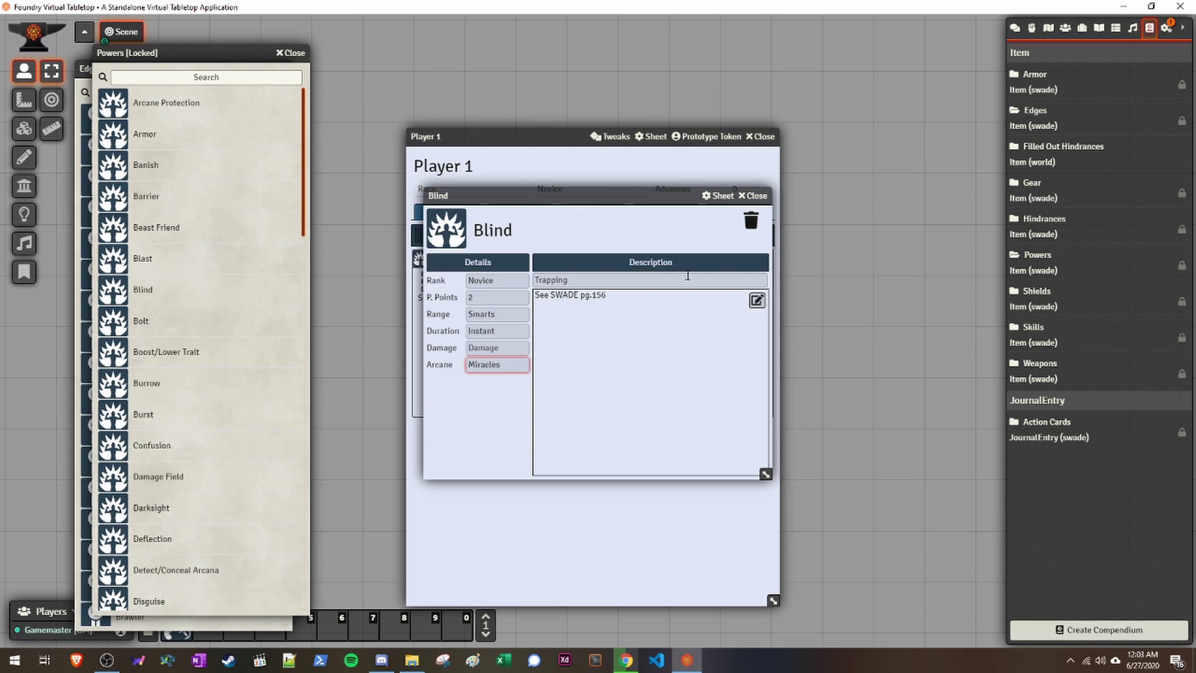
click(753, 195)
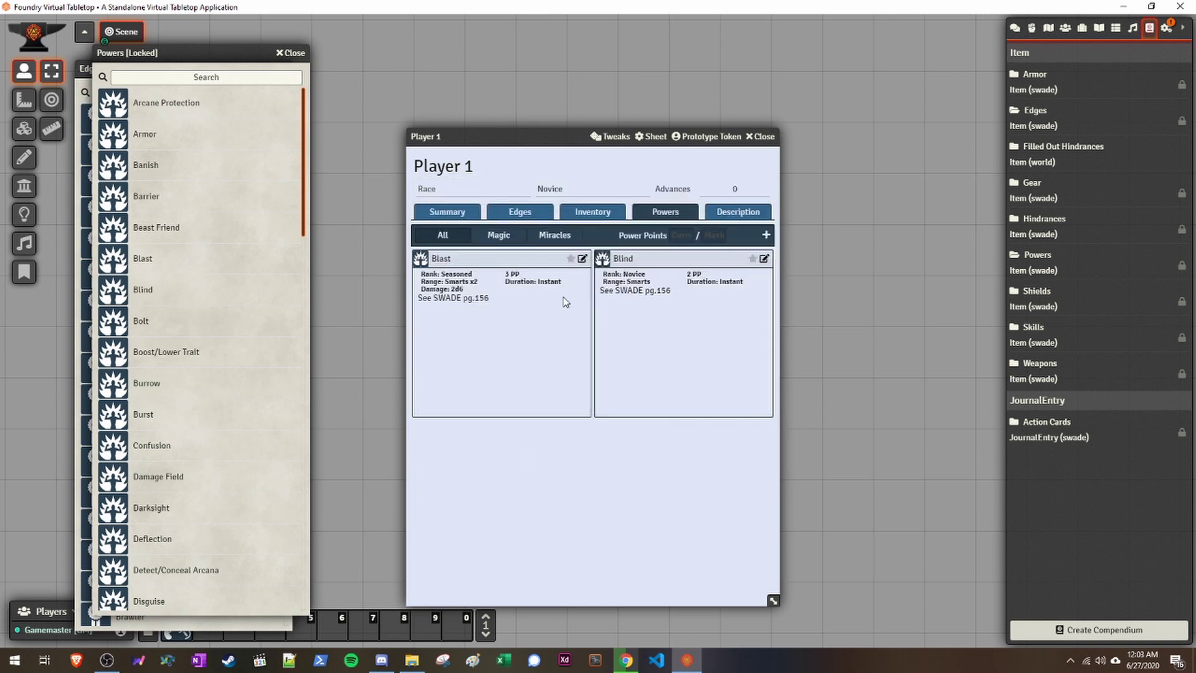
- Toggle the powers list between Magic, Miracles and all powers
click(501, 239)
click(551, 239)
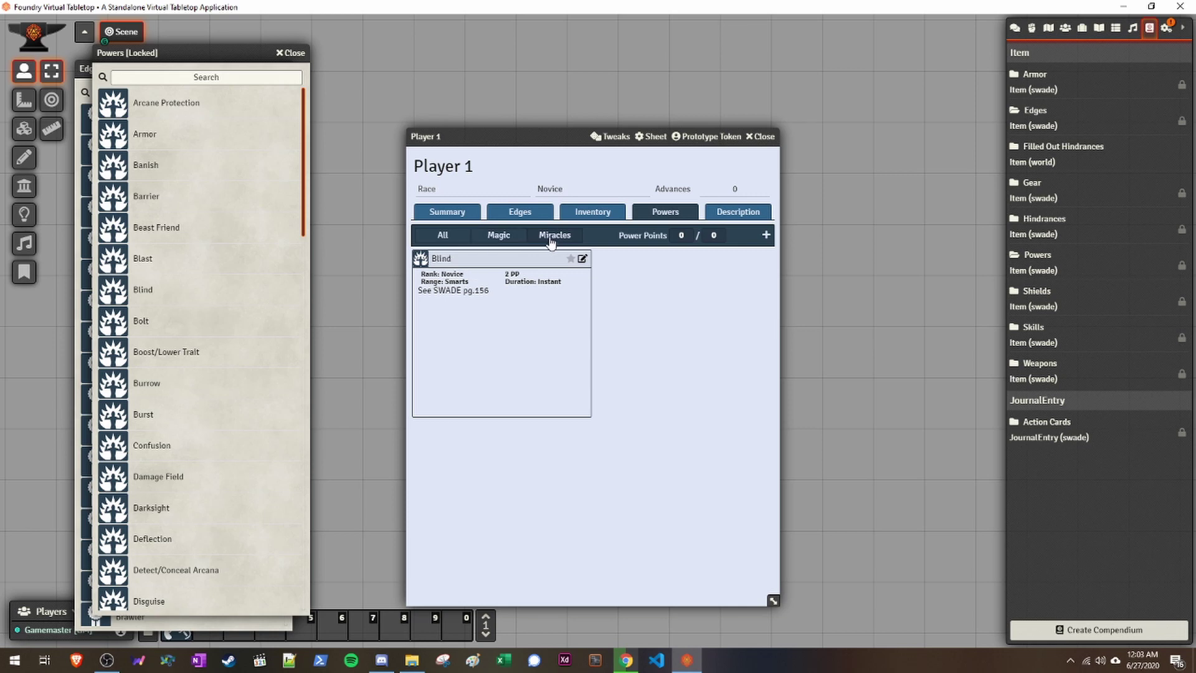
click(554, 240)
click(542, 240)
click(444, 242)
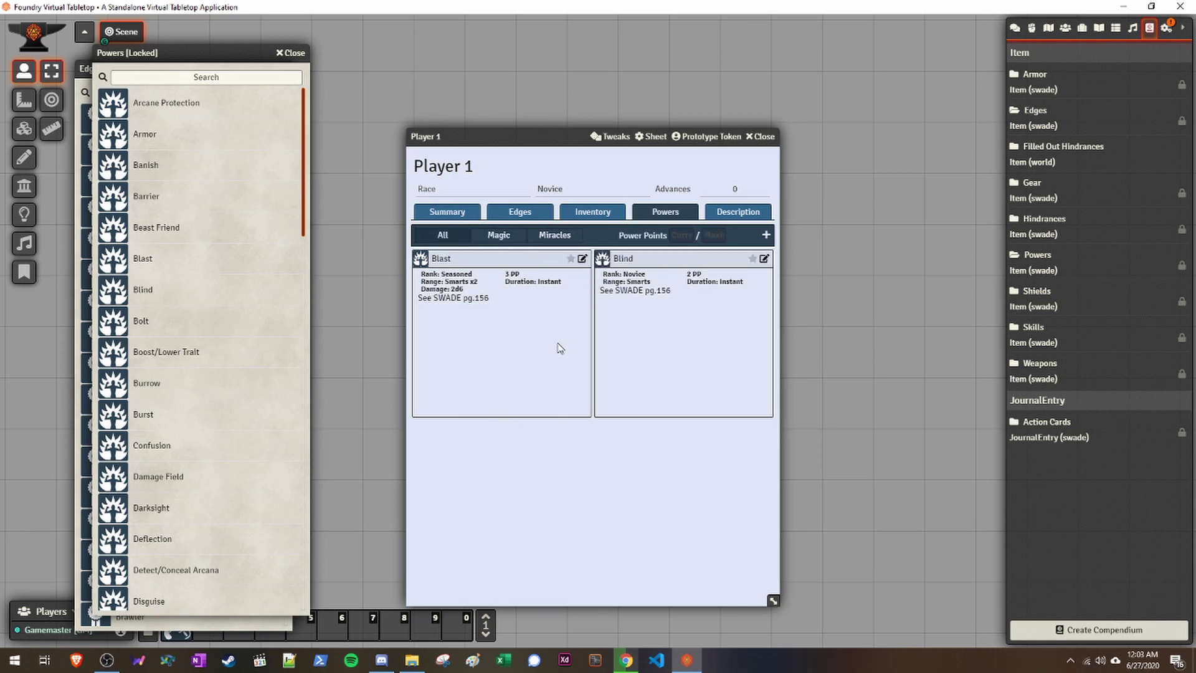
click(507, 230)
click(552, 236)
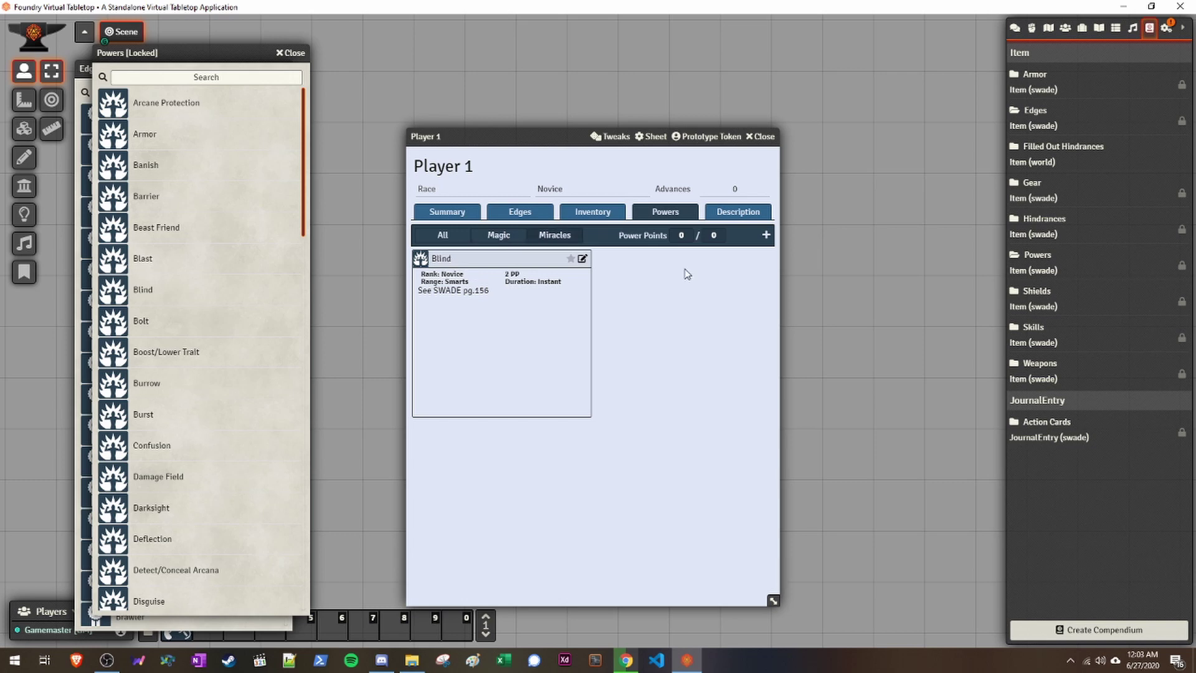
click(516, 242)
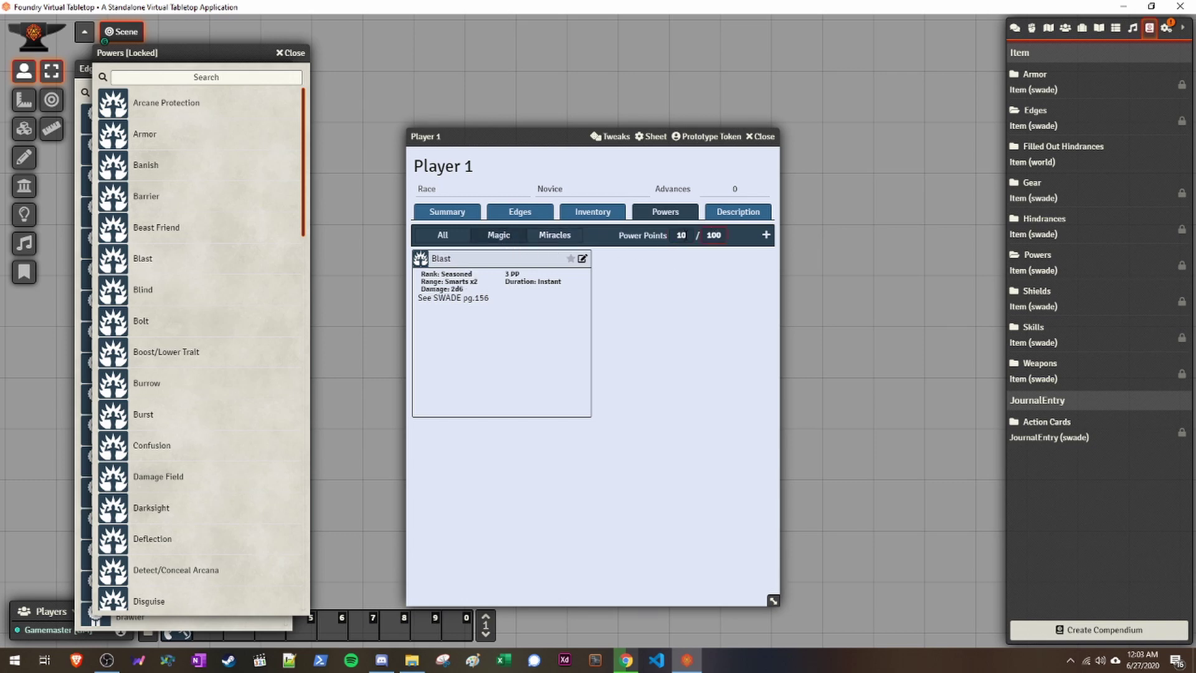
- Set the Miracles power points to 15 current and 15 maximum
click(575, 236)
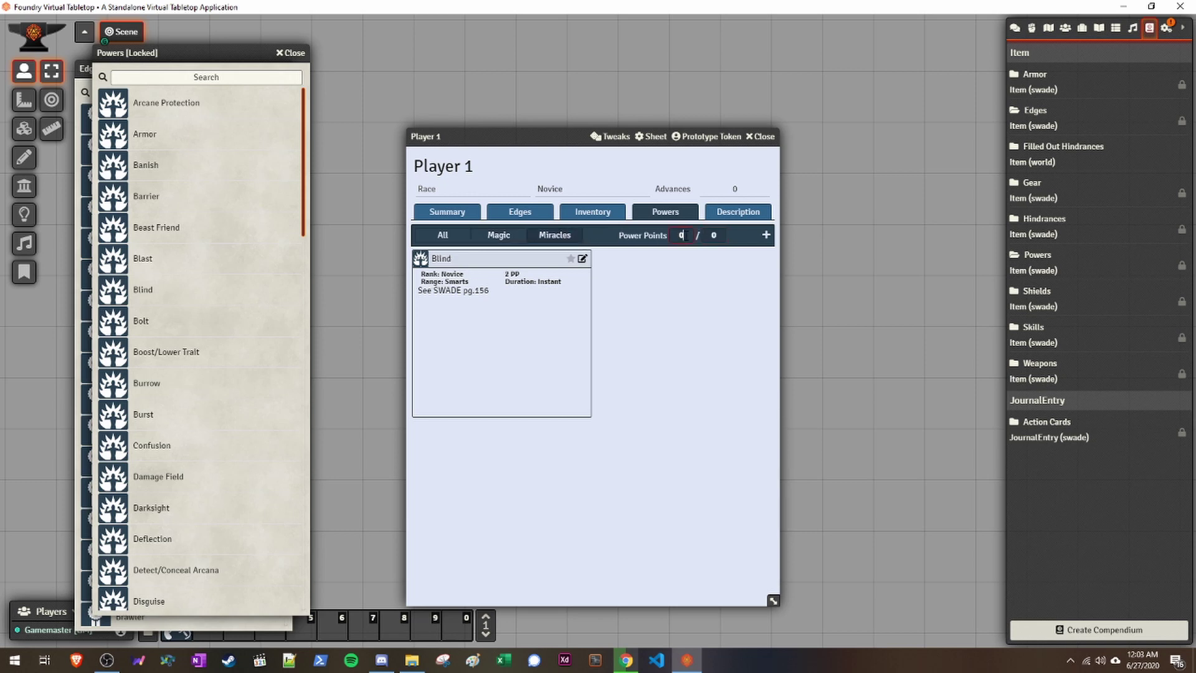
text(15)
key(Tab)
text(150)
key(Tab)
- Close the Powers and Edges compendiums and Player 1's character sheet
click(304, 55)
click(274, 68)
click(762, 136)
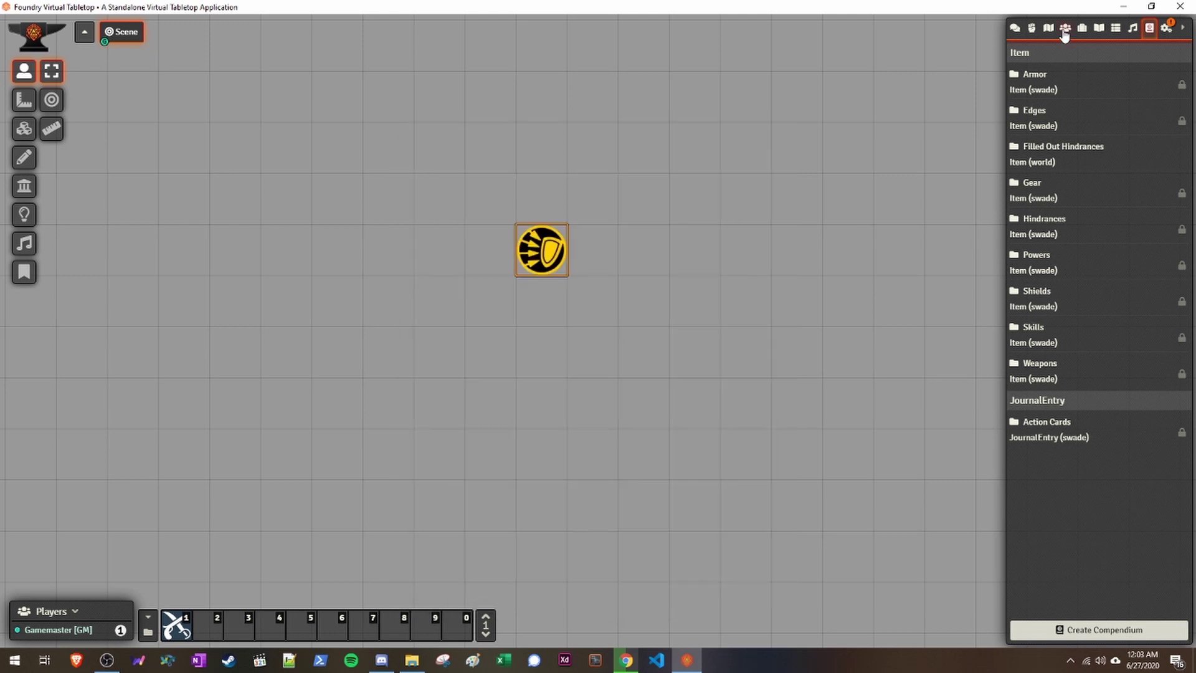
- Create a new npc actor named 'NPC 1'
click(1066, 27)
click(1063, 627)
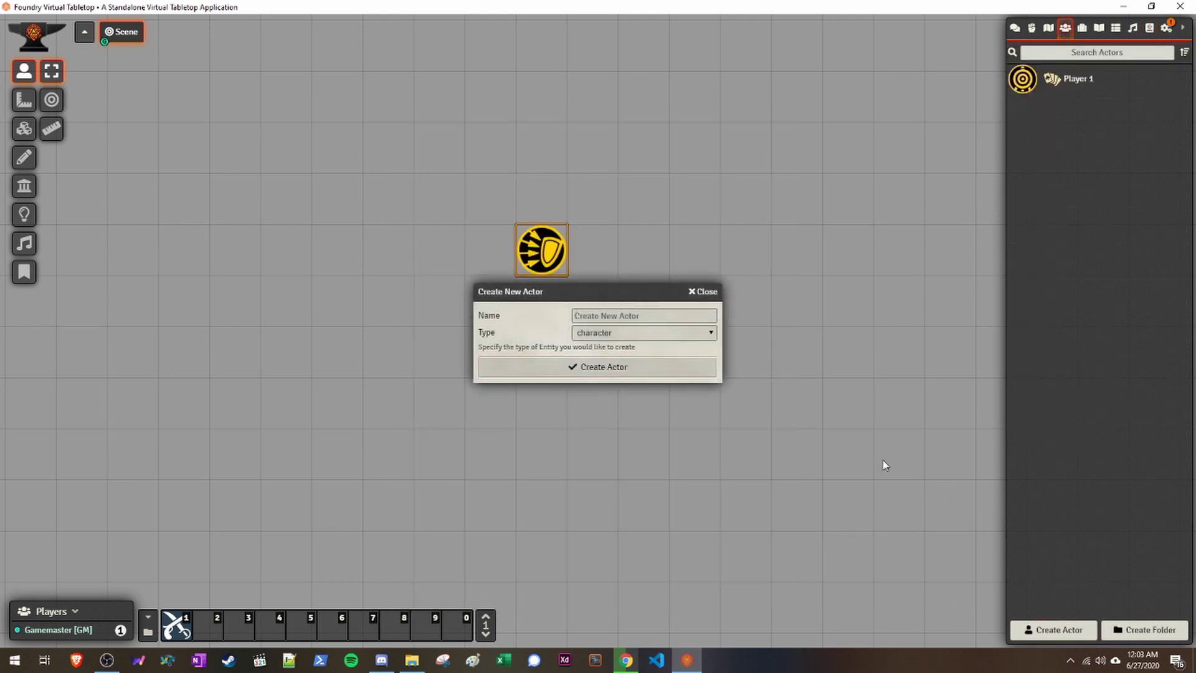
click(633, 337)
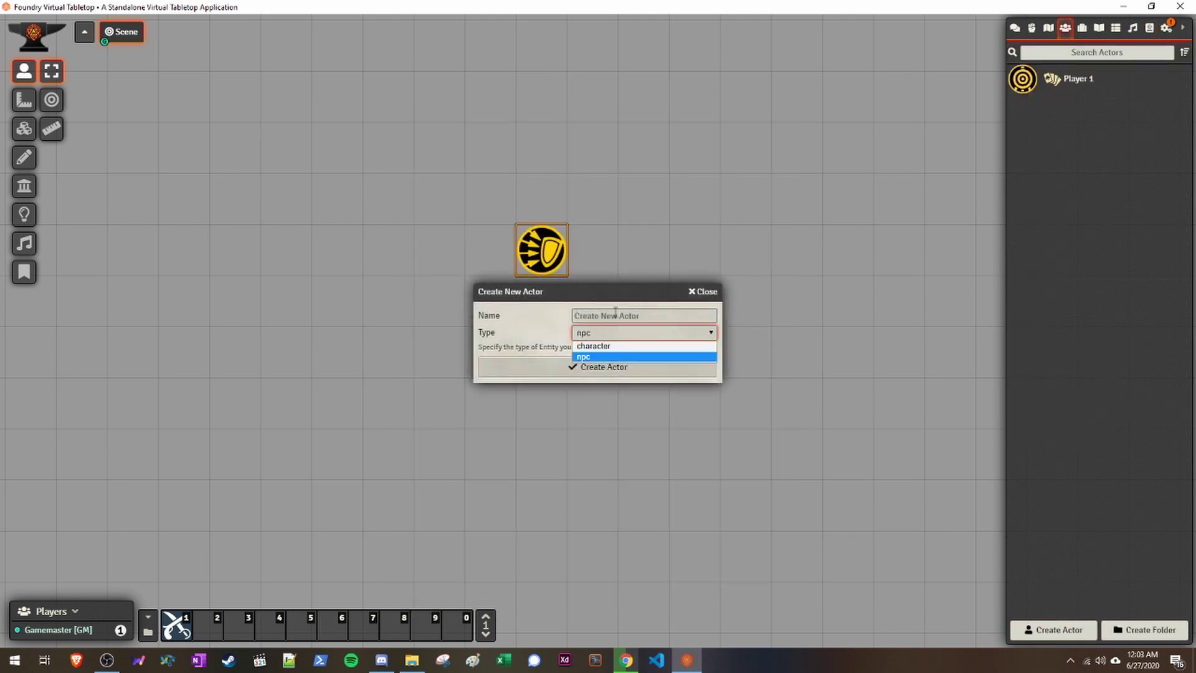
click(623, 357)
click(616, 315)
text(NPC 1)
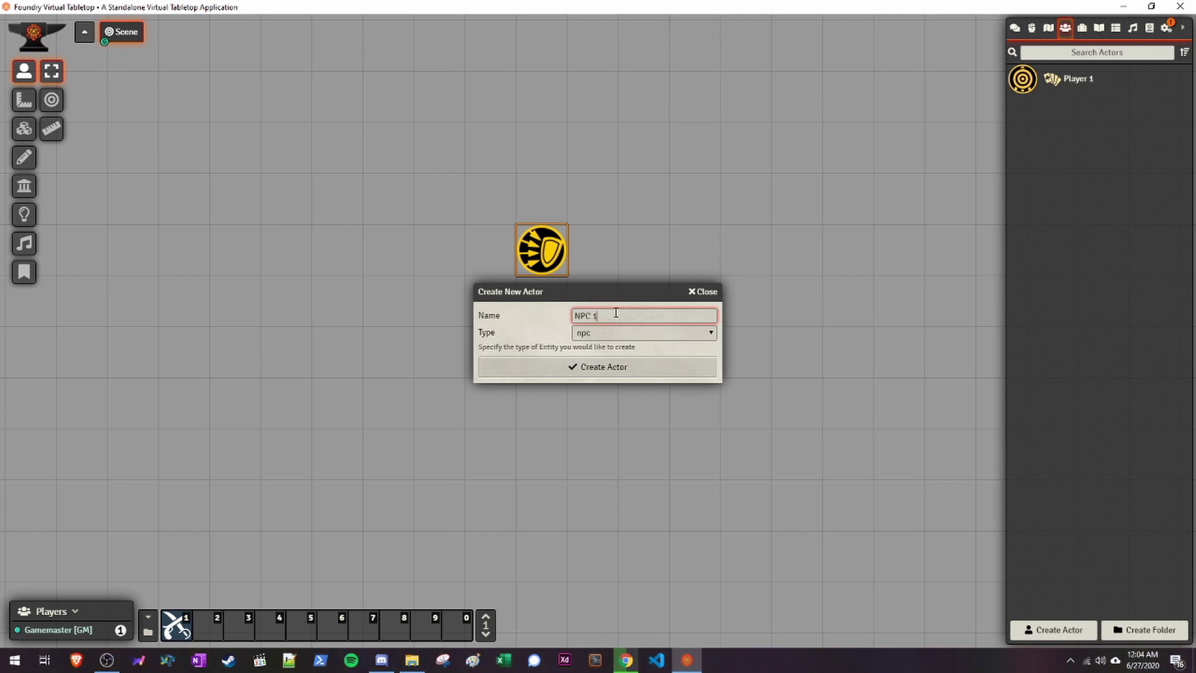
click(558, 376)
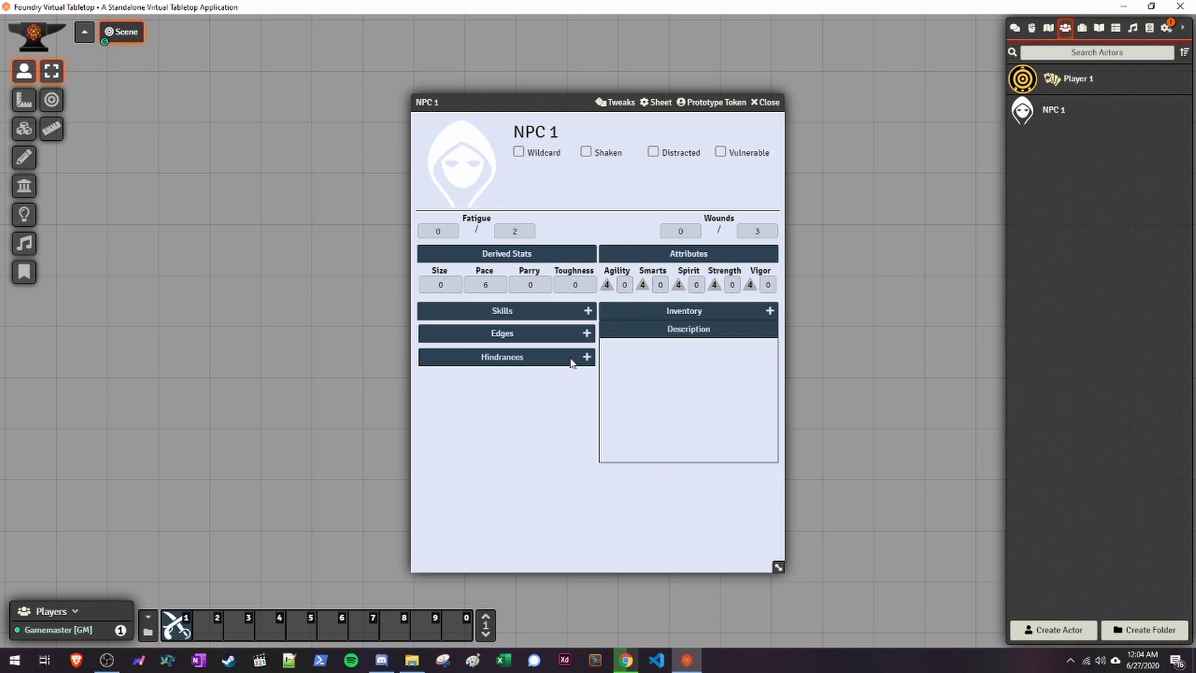
- Give NPC 1 the Arcane Background edge, check its Tweaks, and close the sheet and compendium
click(1150, 29)
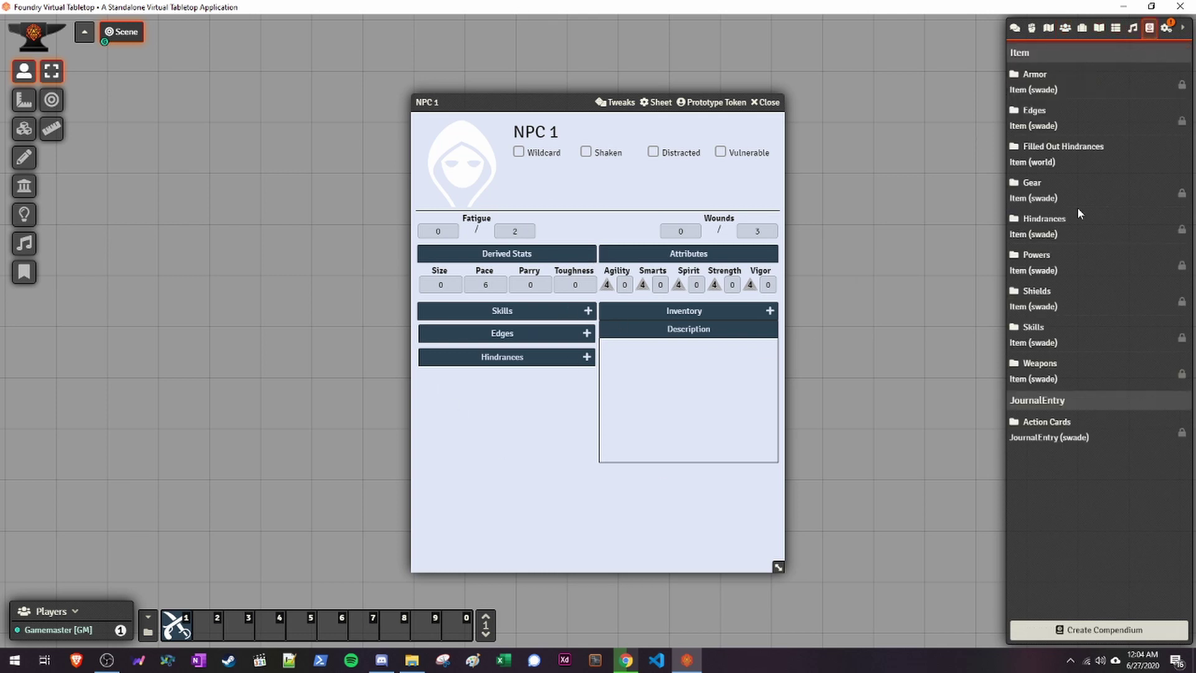
click(1041, 114)
drag(133, 255, 507, 382)
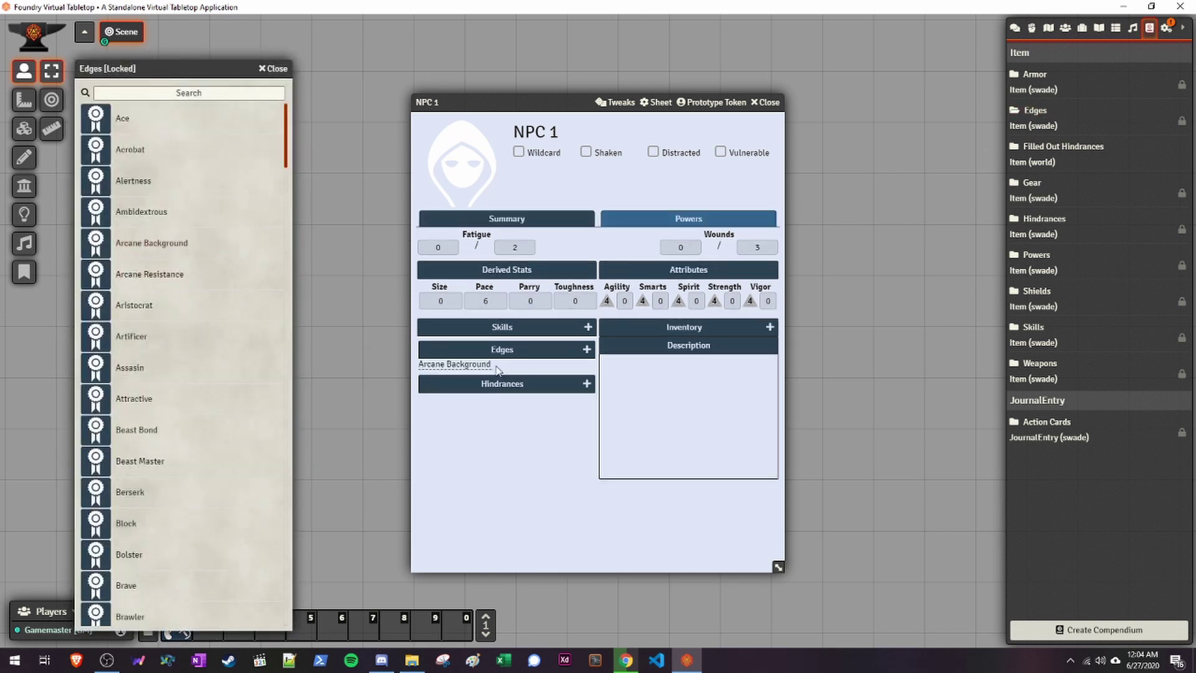
click(685, 218)
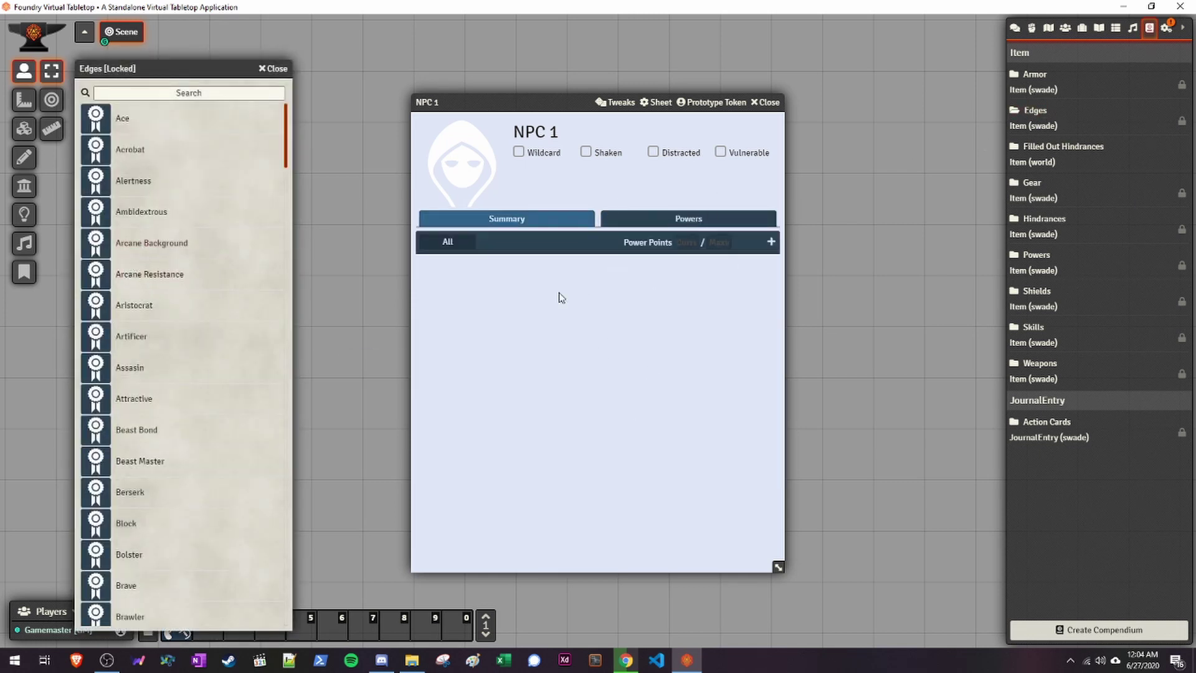
click(539, 218)
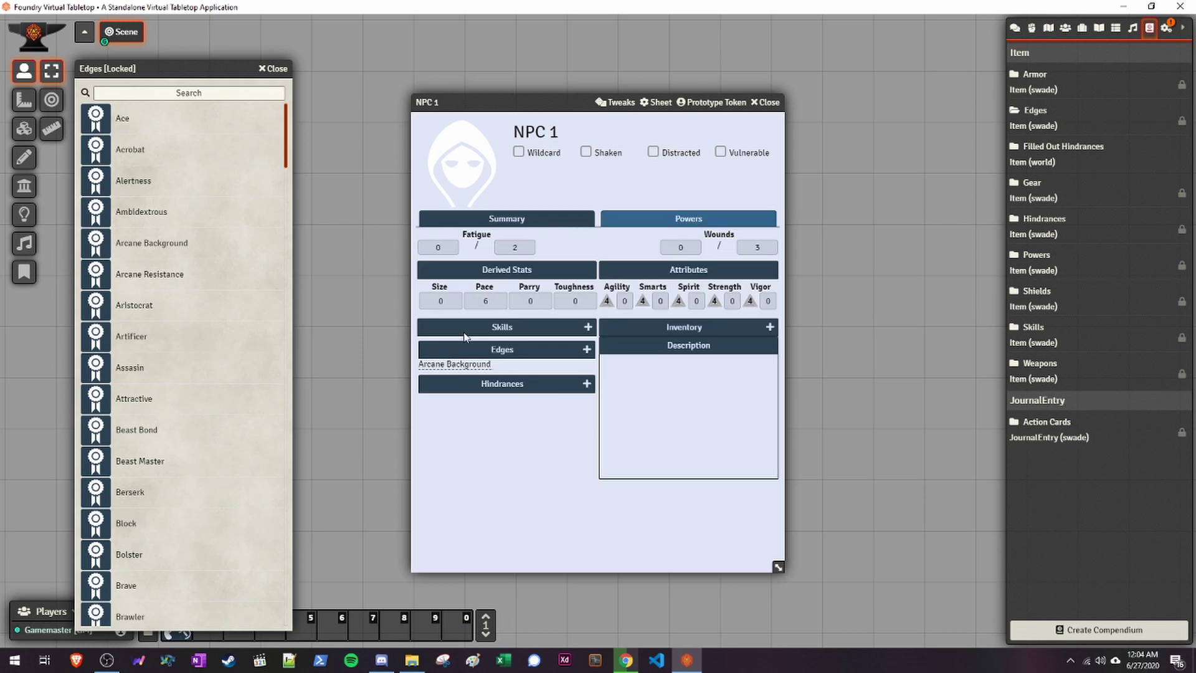
click(617, 103)
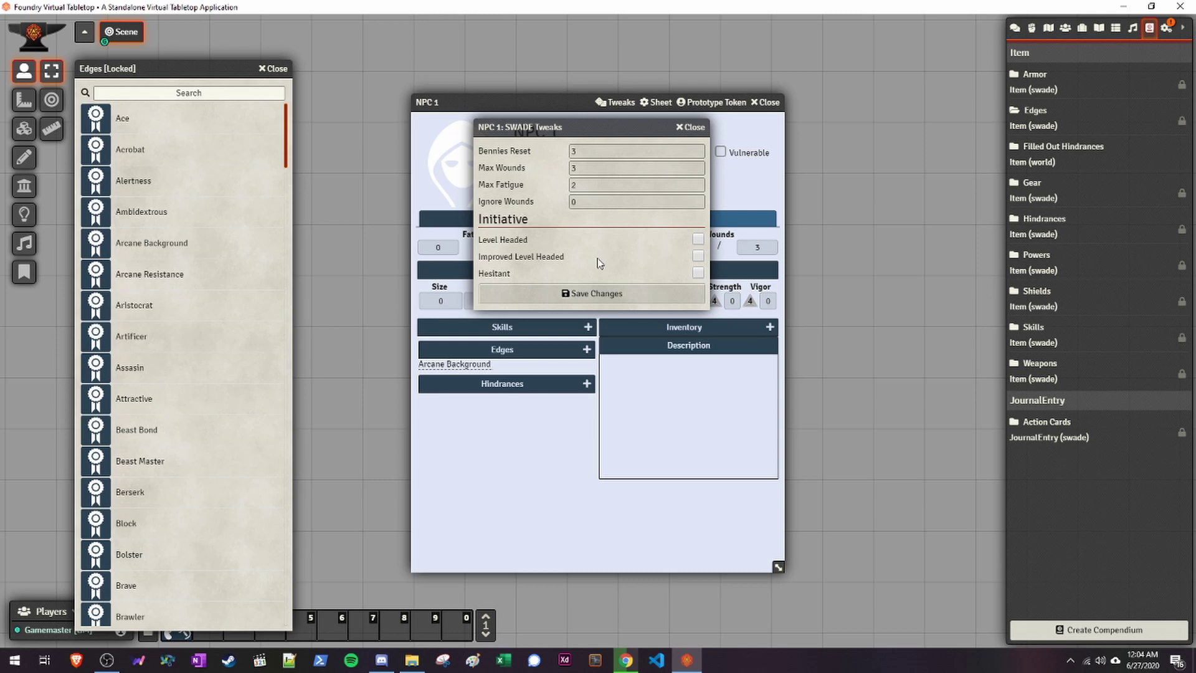
click(685, 128)
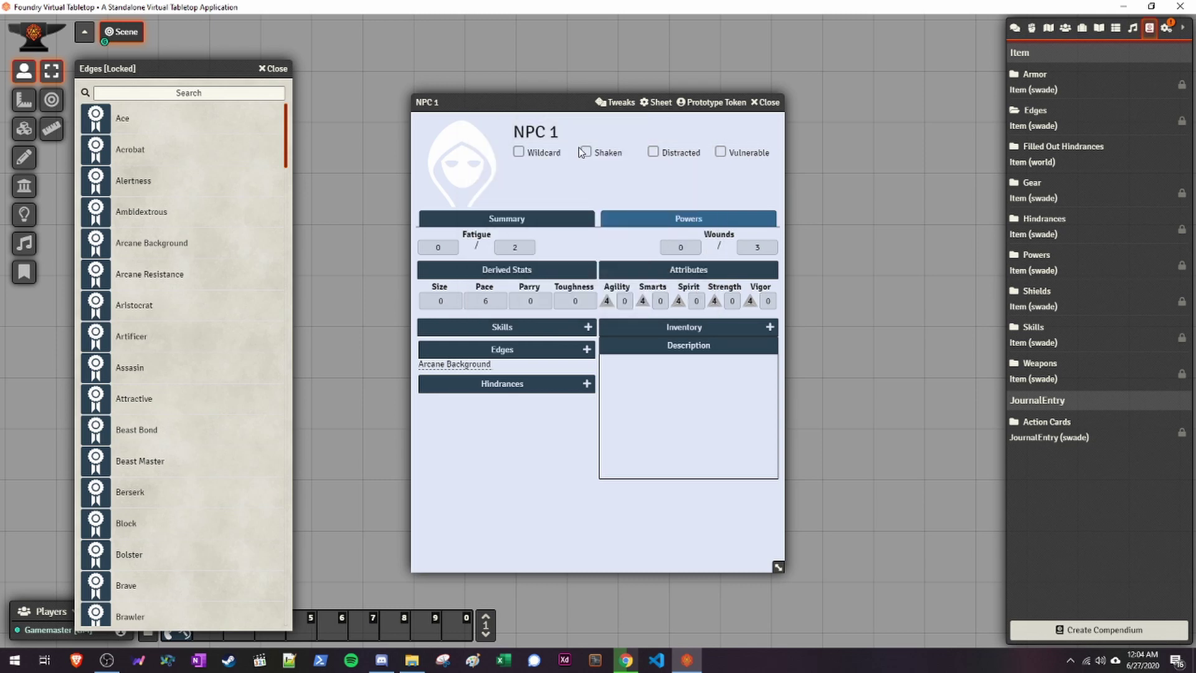
click(769, 102)
click(274, 69)
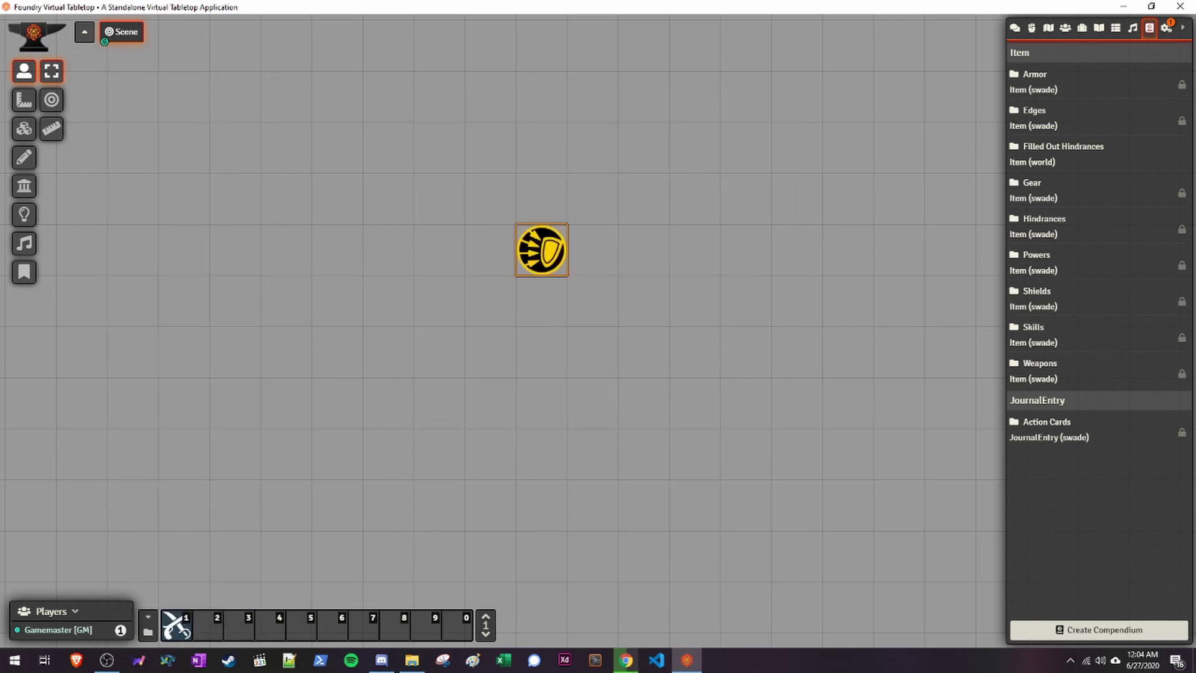
- Add both the NPC 1 and Player 1 tokens to a combat encounter
click(1101, 29)
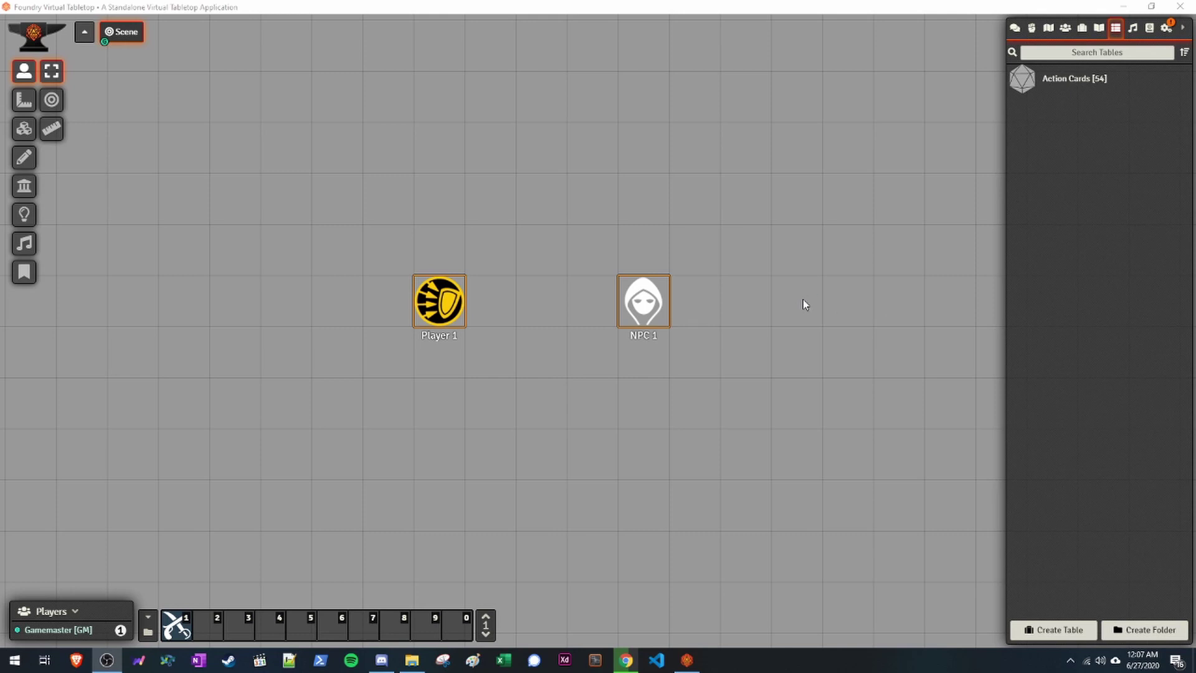
click(628, 358)
drag(385, 215, 730, 406)
right_click(662, 315)
click(688, 331)
- Pop out the combat tracker to the left and clear the chat log
click(1033, 29)
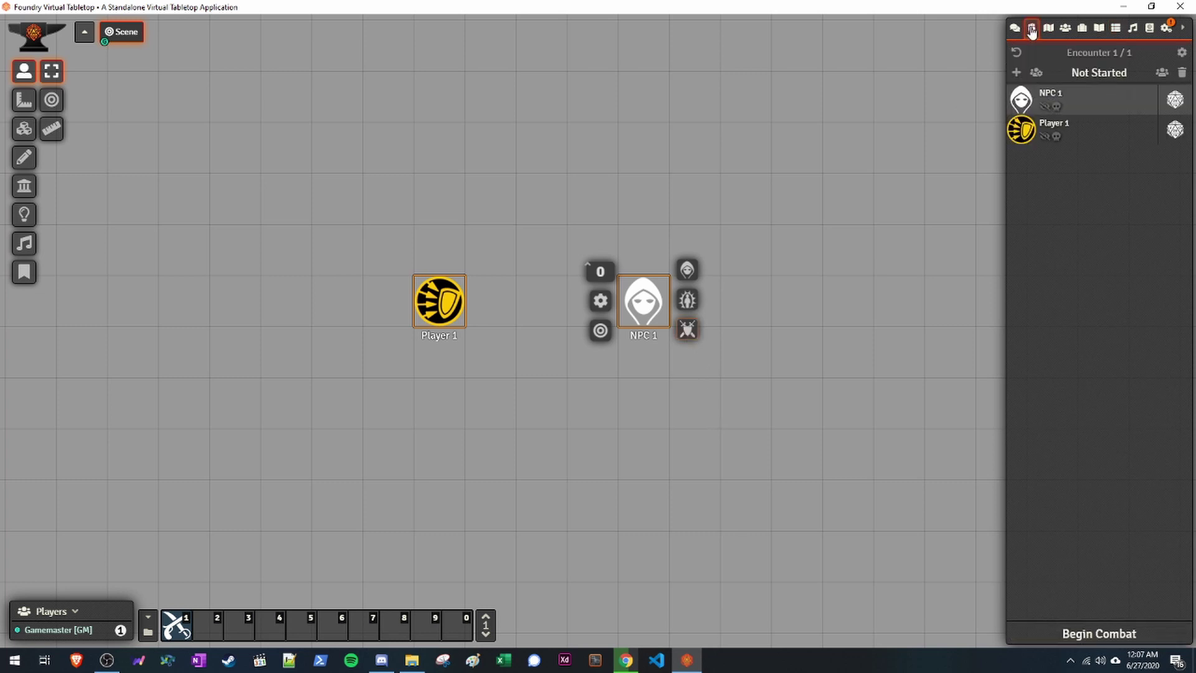
right_click(1032, 30)
drag(538, 206, 212, 205)
click(1014, 27)
click(1179, 568)
click(858, 618)
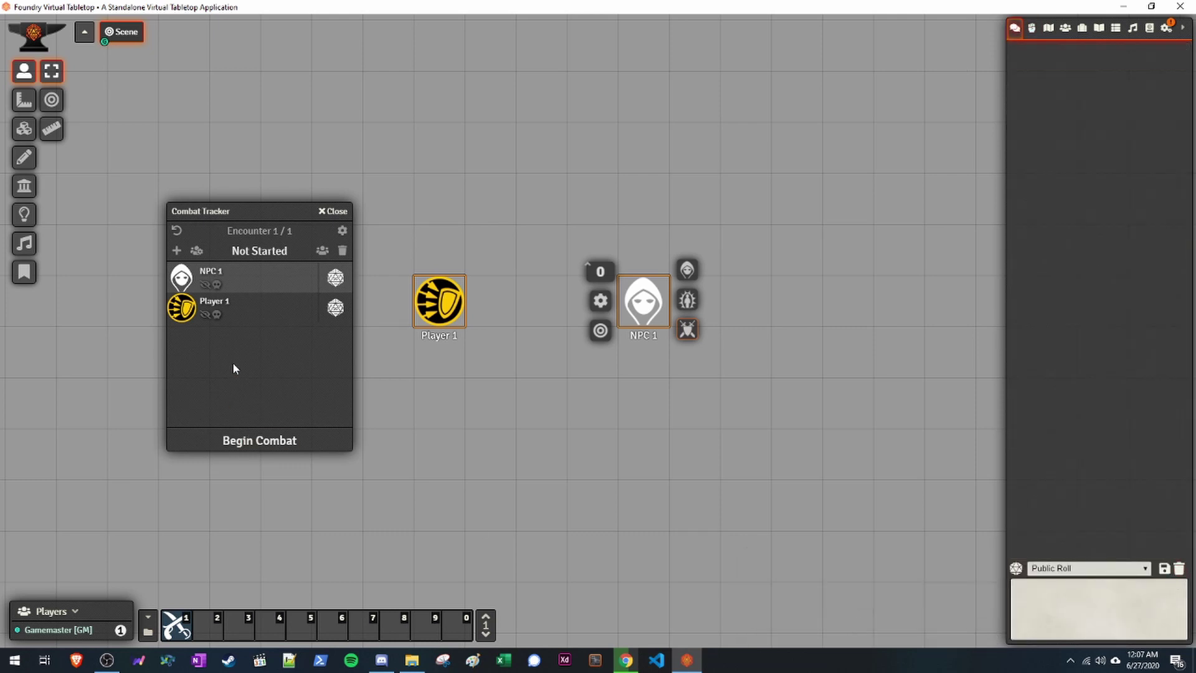
- Begin combat, draw initiative cards, advance turns to round 4, and show the Rollable Tables
click(255, 442)
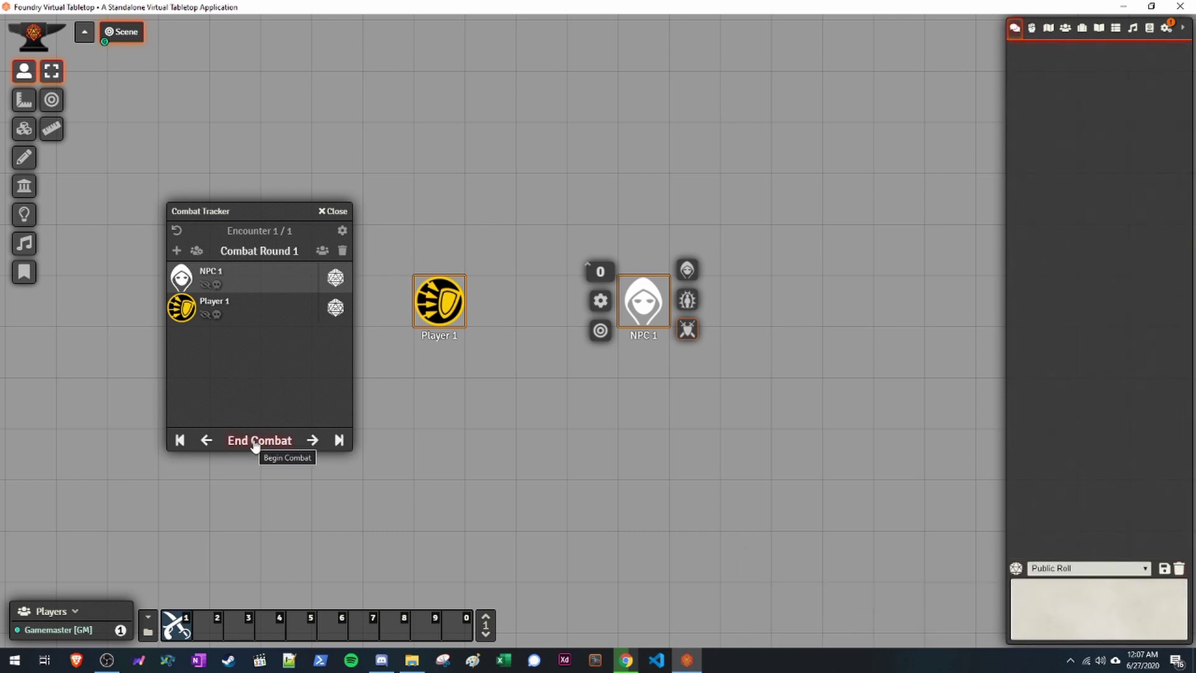
click(334, 306)
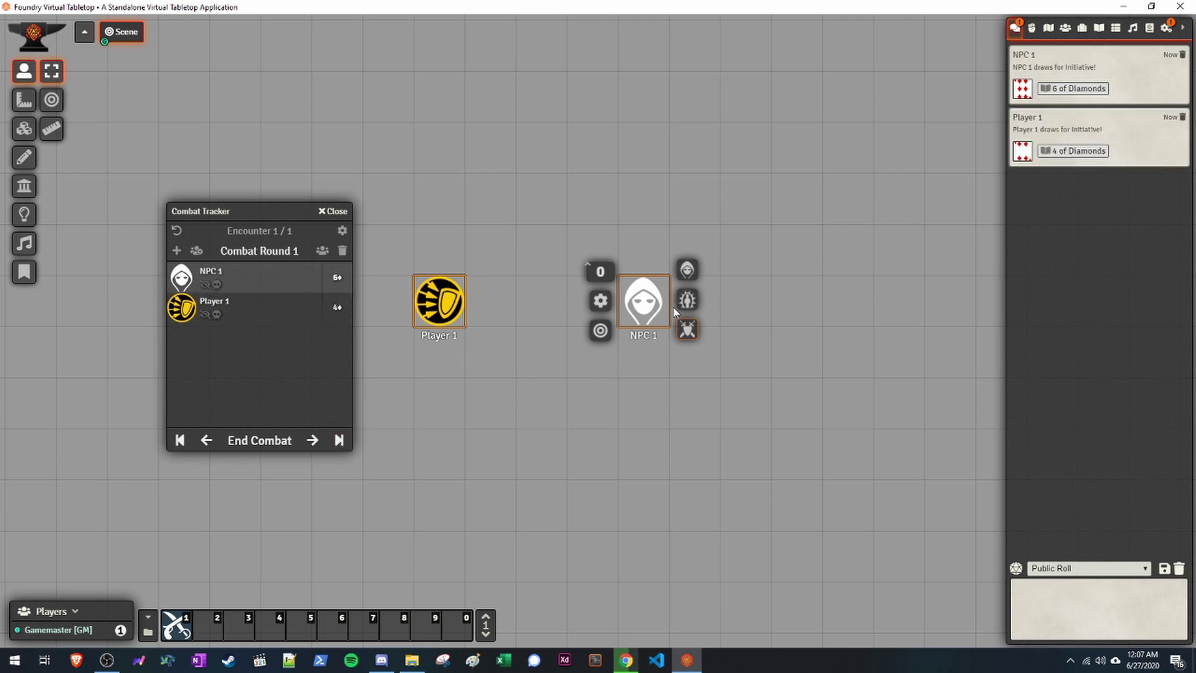
click(310, 441)
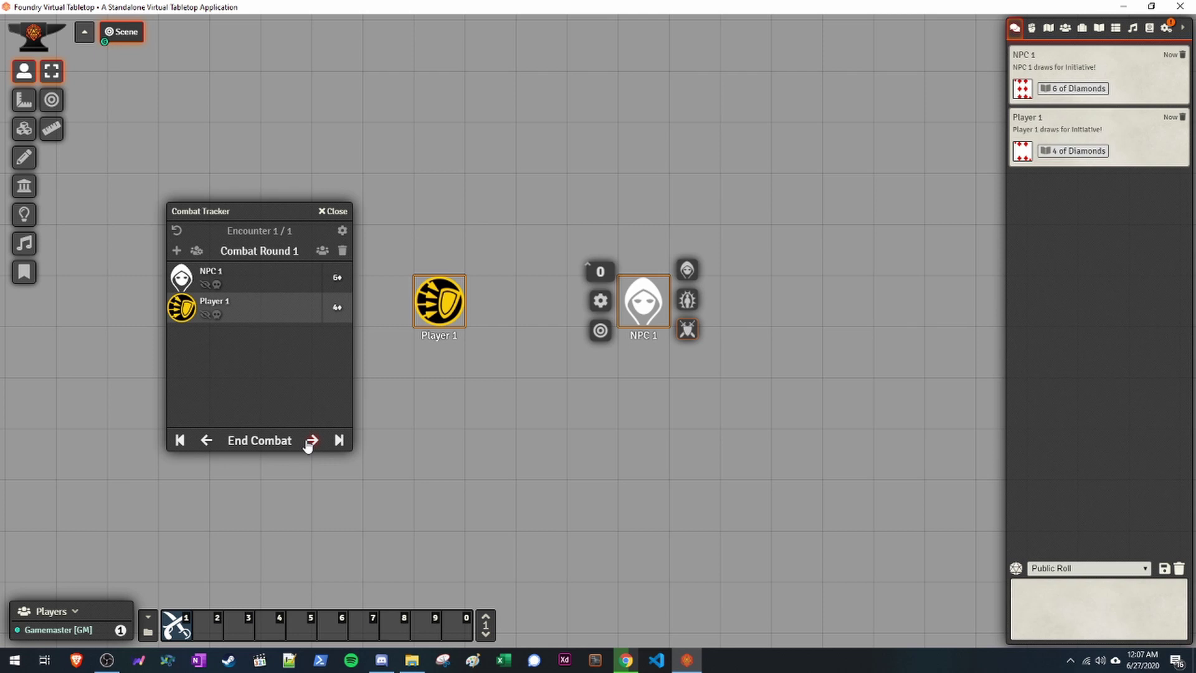
click(309, 441)
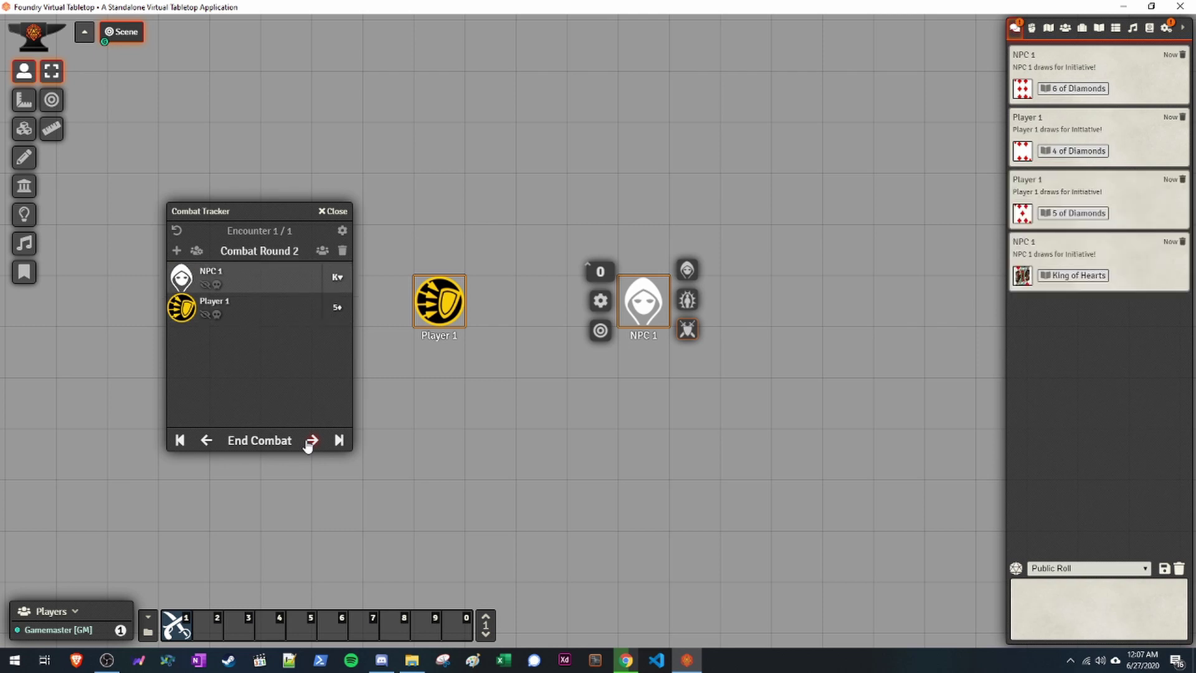
click(309, 441)
click(310, 441)
click(309, 441)
click(310, 441)
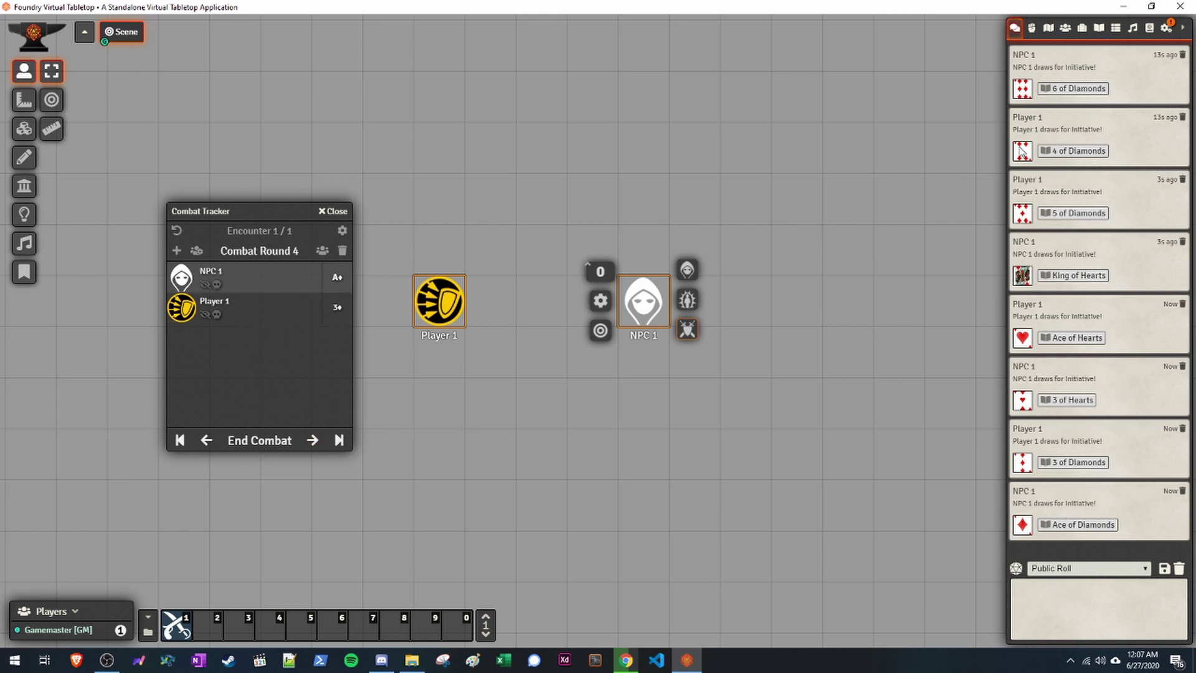
click(1116, 29)
- Scroll through the results of the Action Cards table
click(1061, 85)
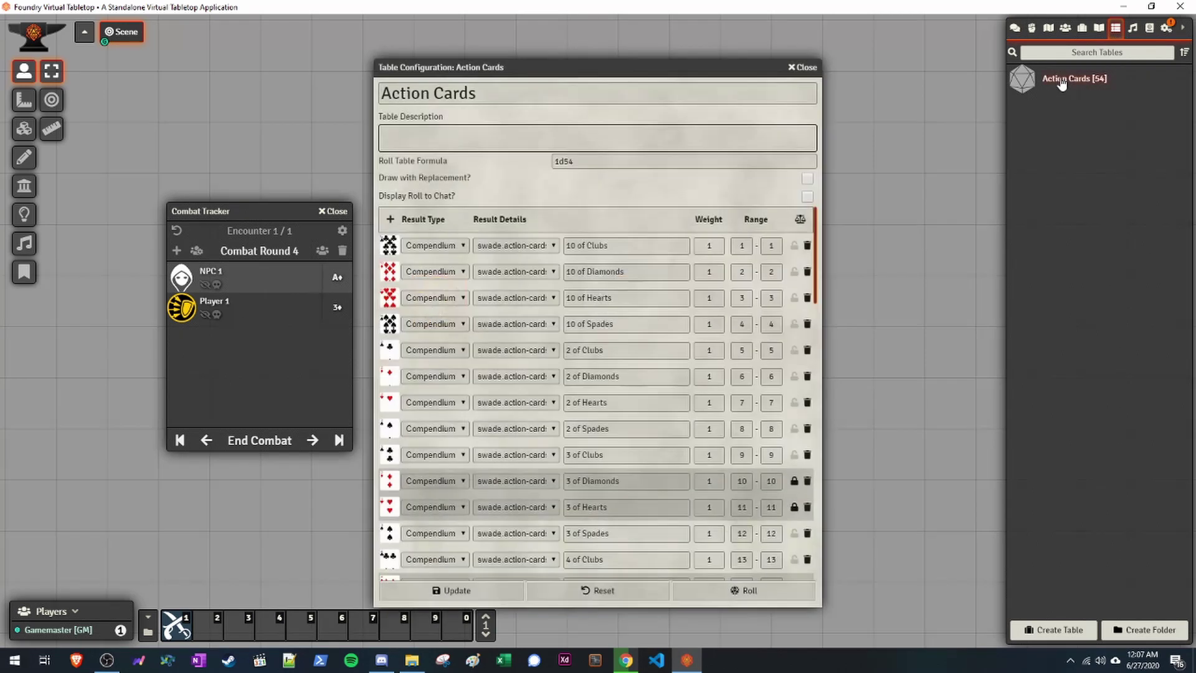
scroll(553, 298, down, 3)
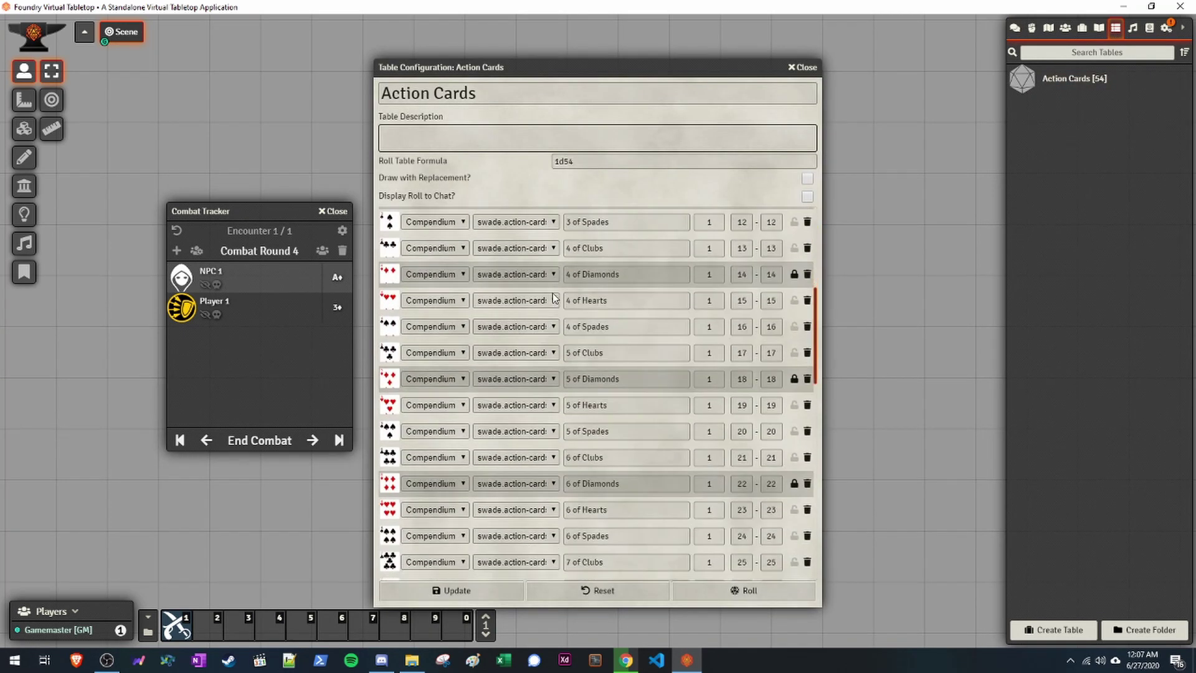
scroll(620, 300, down, 15)
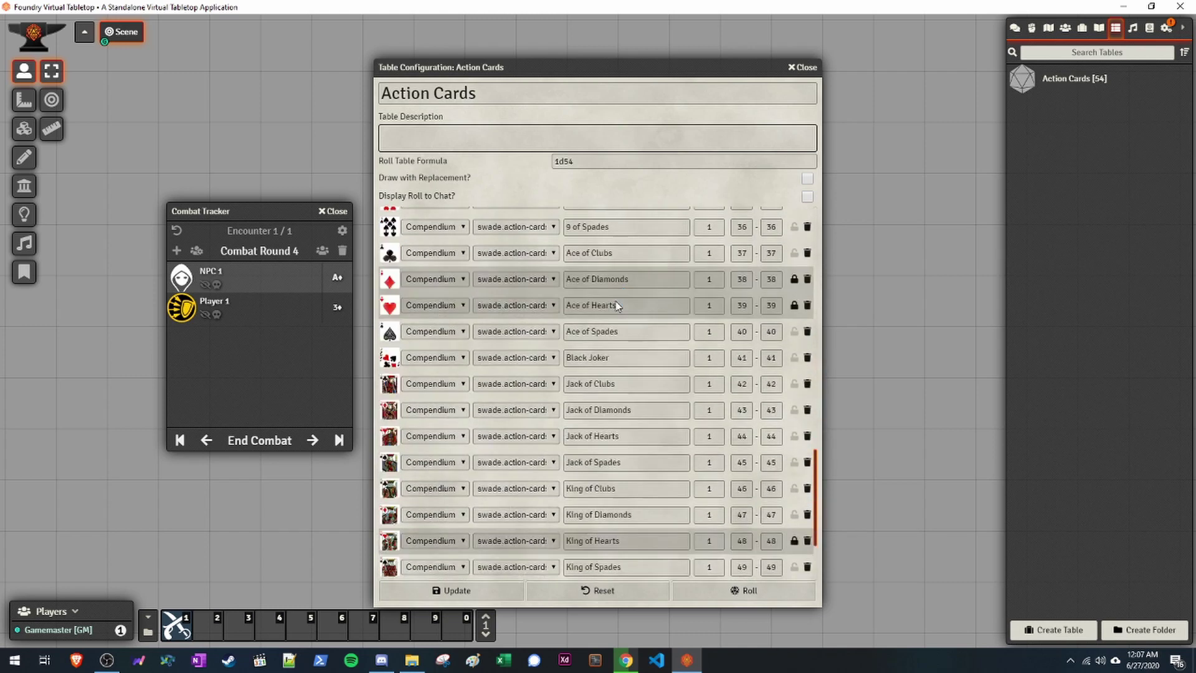
scroll(616, 301, up, 15)
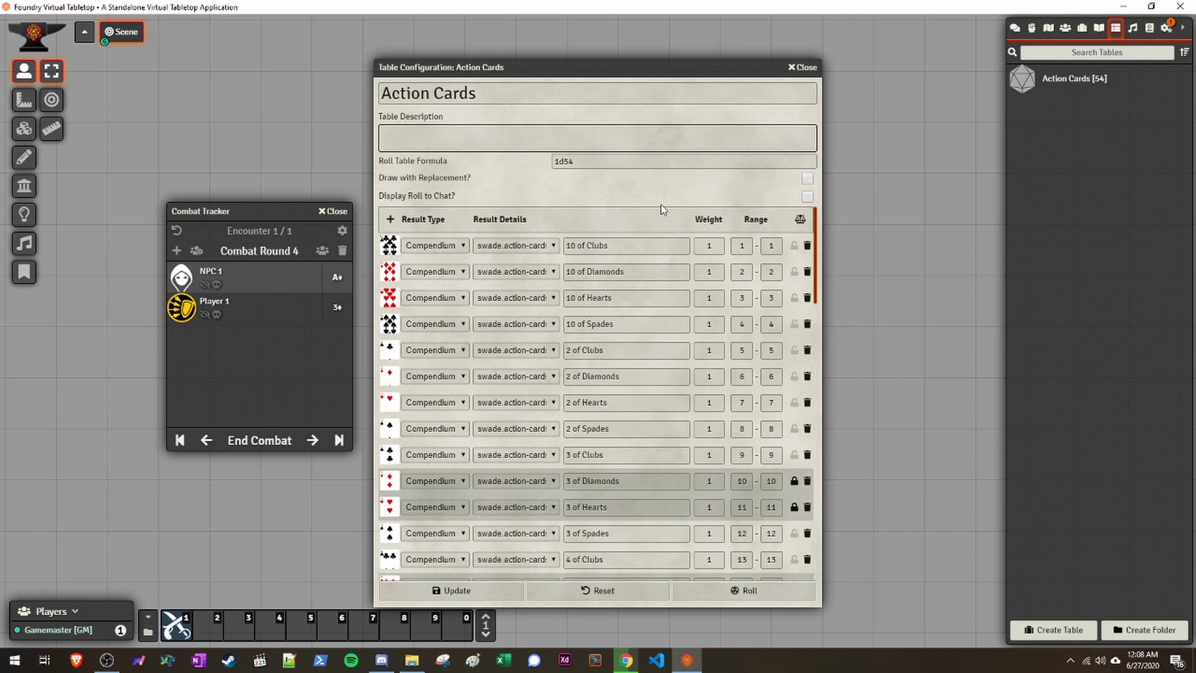
scroll(616, 319, down, 5)
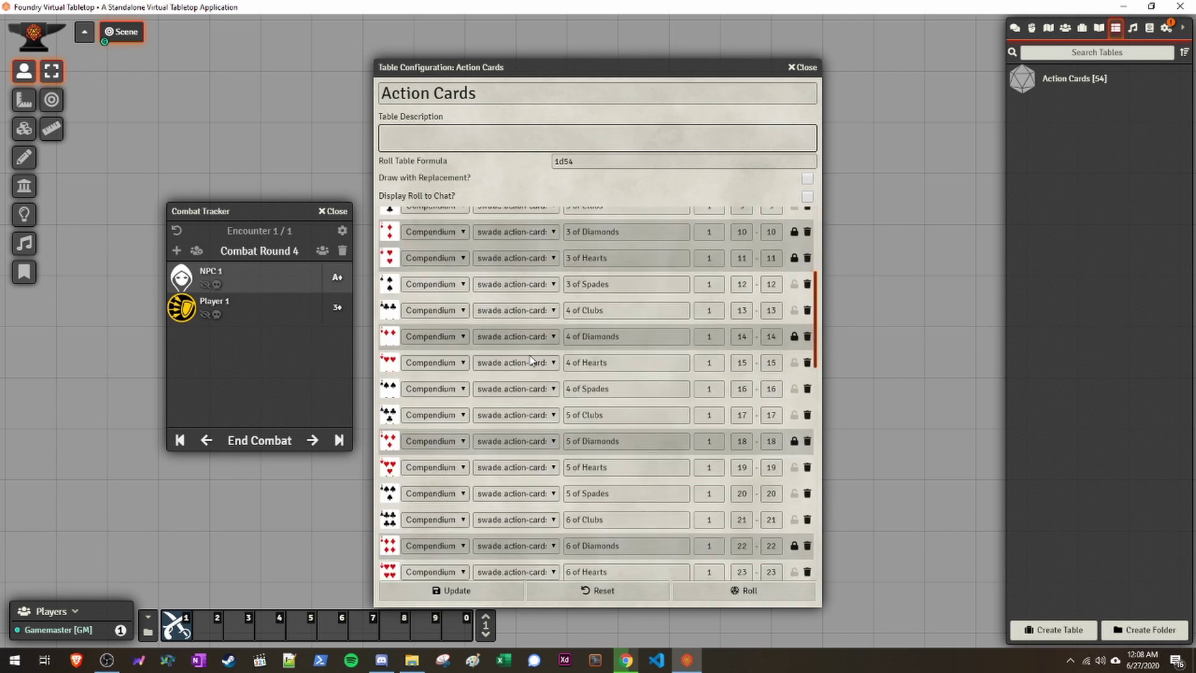
scroll(622, 413, down, 3)
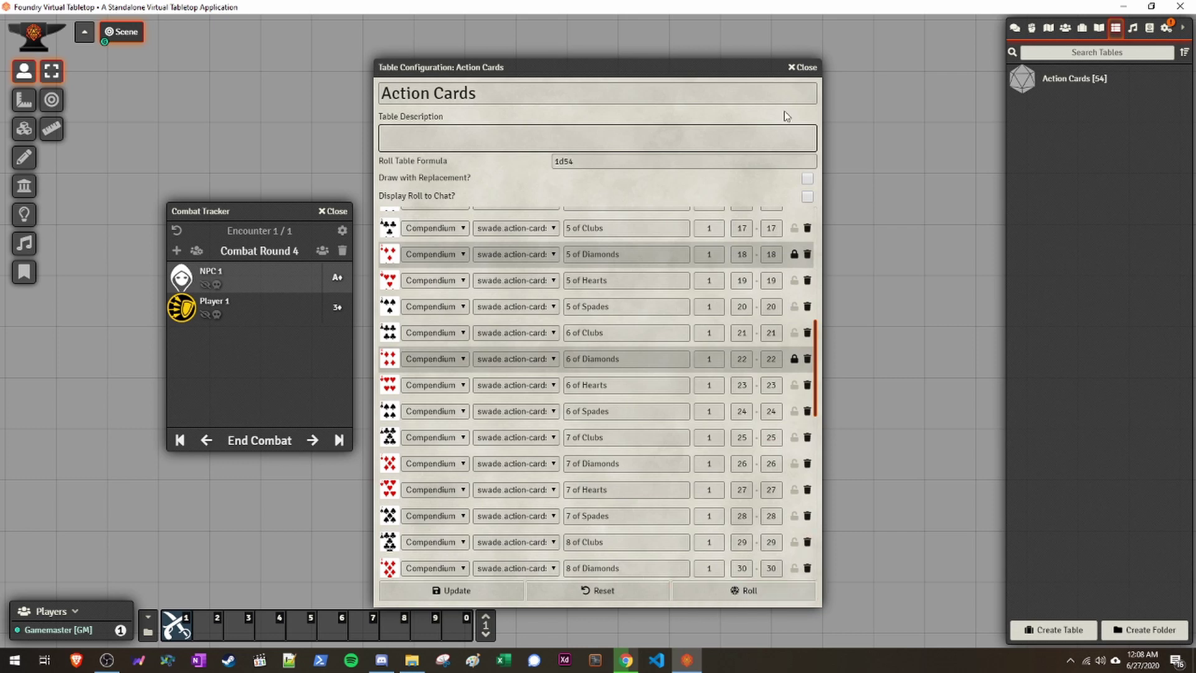
click(802, 67)
- Advance the combat six turns
click(314, 440)
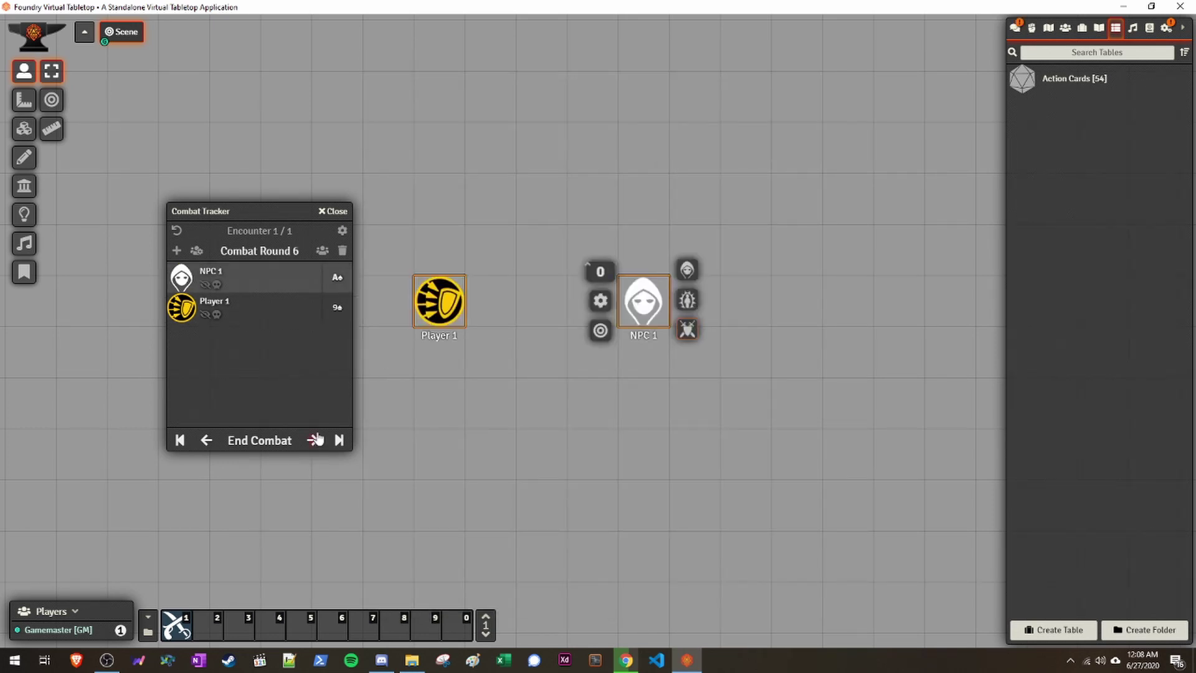
click(316, 440)
click(316, 440)
click(316, 440)
click(316, 440)
click(316, 440)
click(316, 440)
- With the Action Cards table moved aside, advance combat to round 22, confirming NPC 1's card
click(1067, 87)
scroll(671, 320, down, 15)
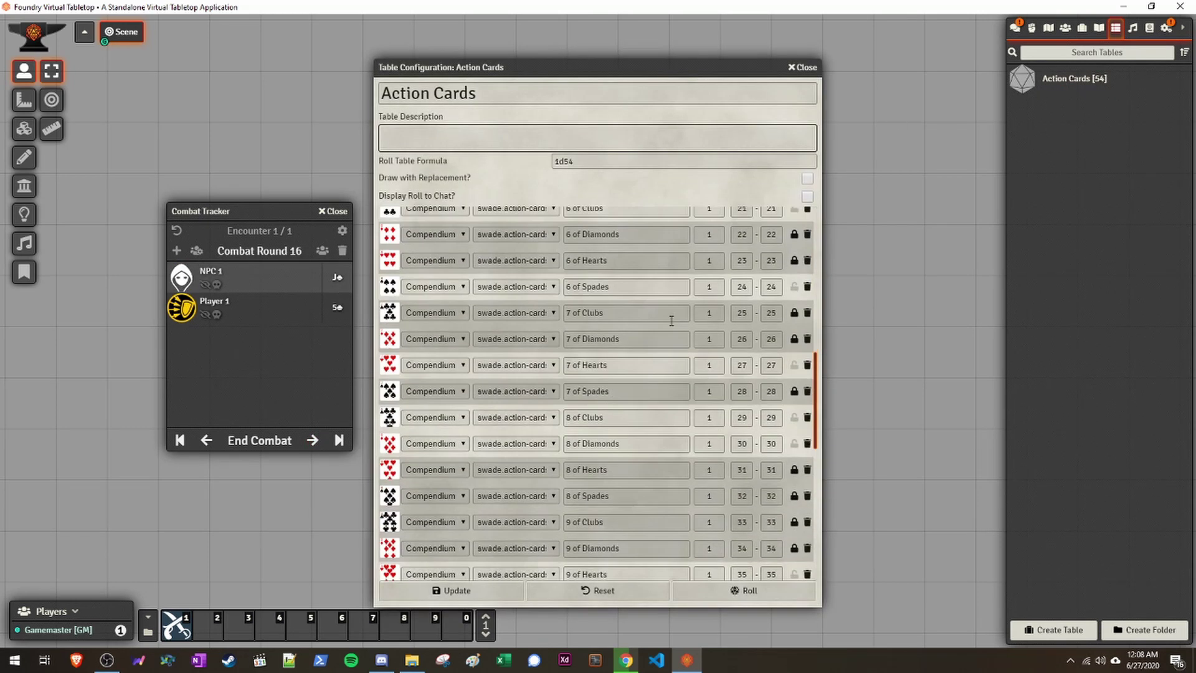
drag(721, 65, 906, 44)
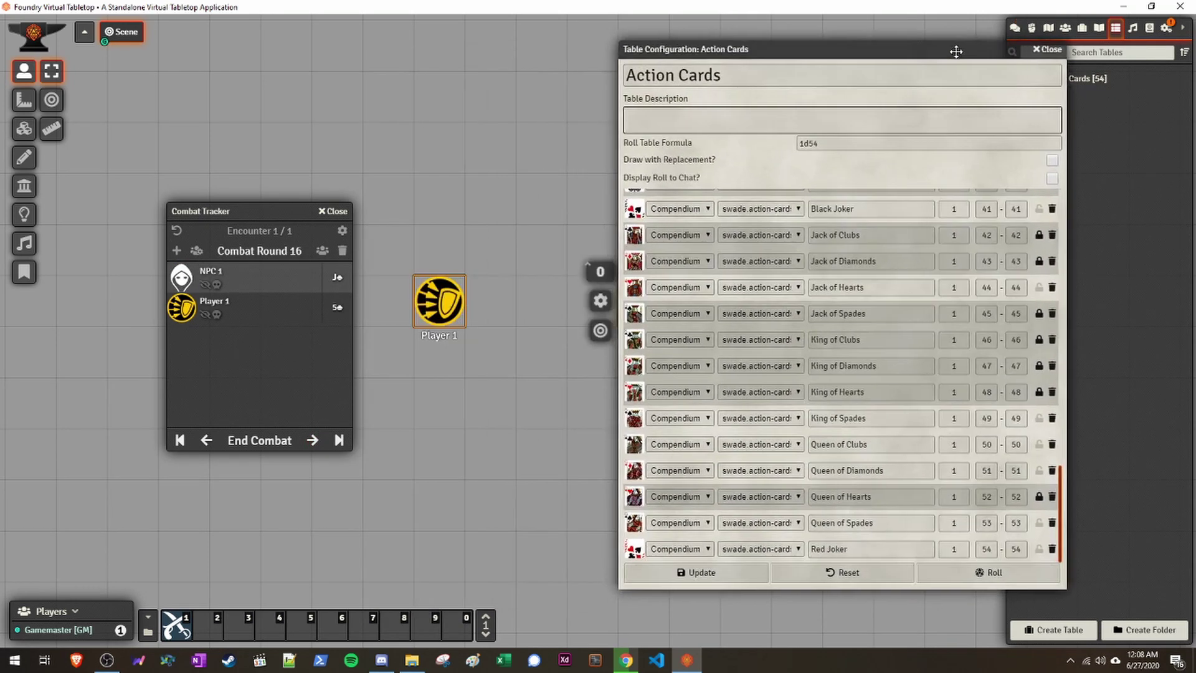
click(313, 441)
click(314, 441)
click(314, 441)
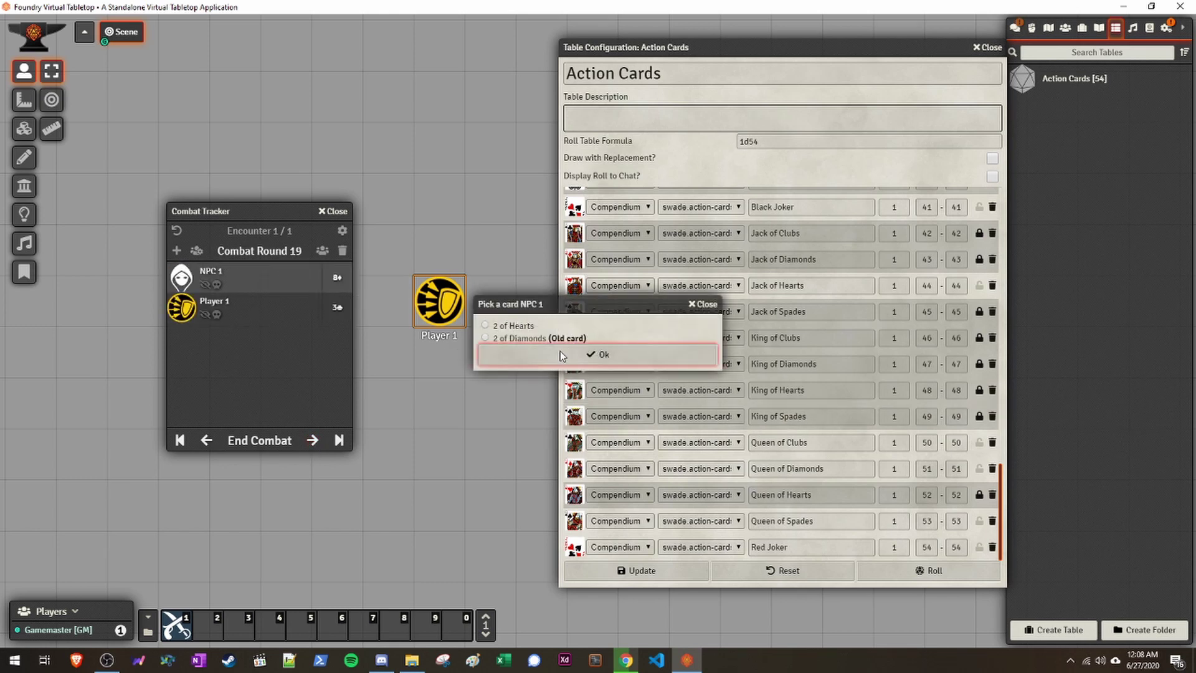
click(558, 354)
click(313, 440)
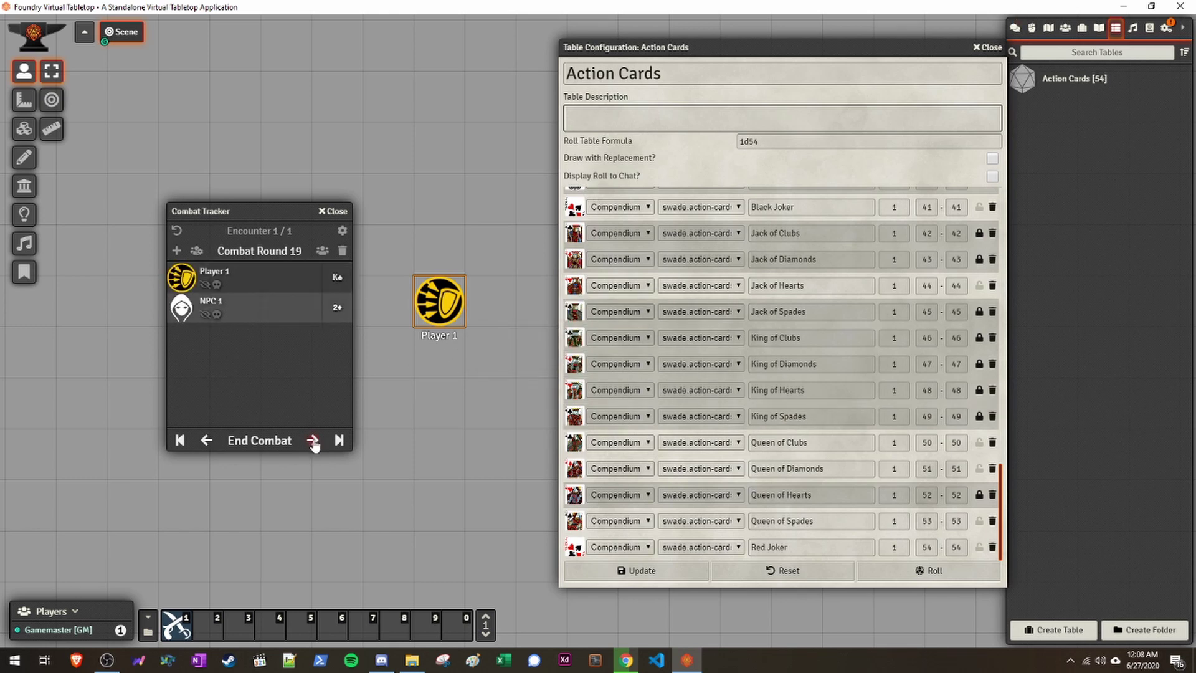
click(314, 440)
click(313, 440)
click(313, 441)
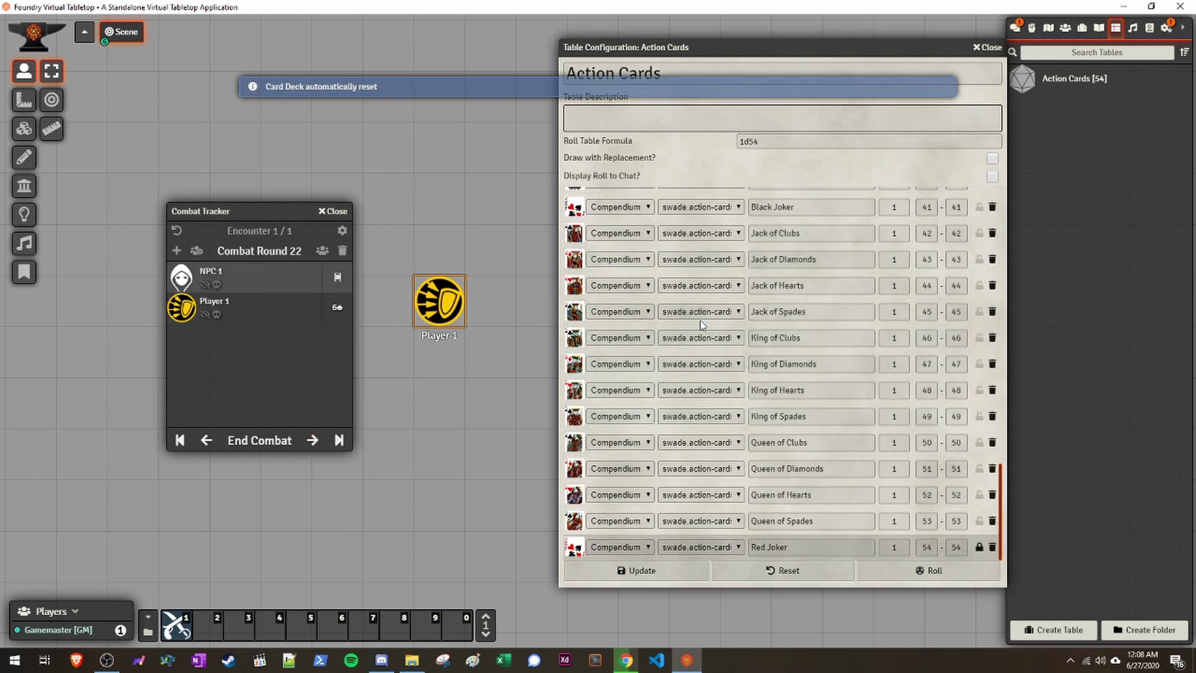
- Close the Action Cards table and view the Red Joker card drawn in chat
click(995, 45)
click(1014, 28)
click(1066, 542)
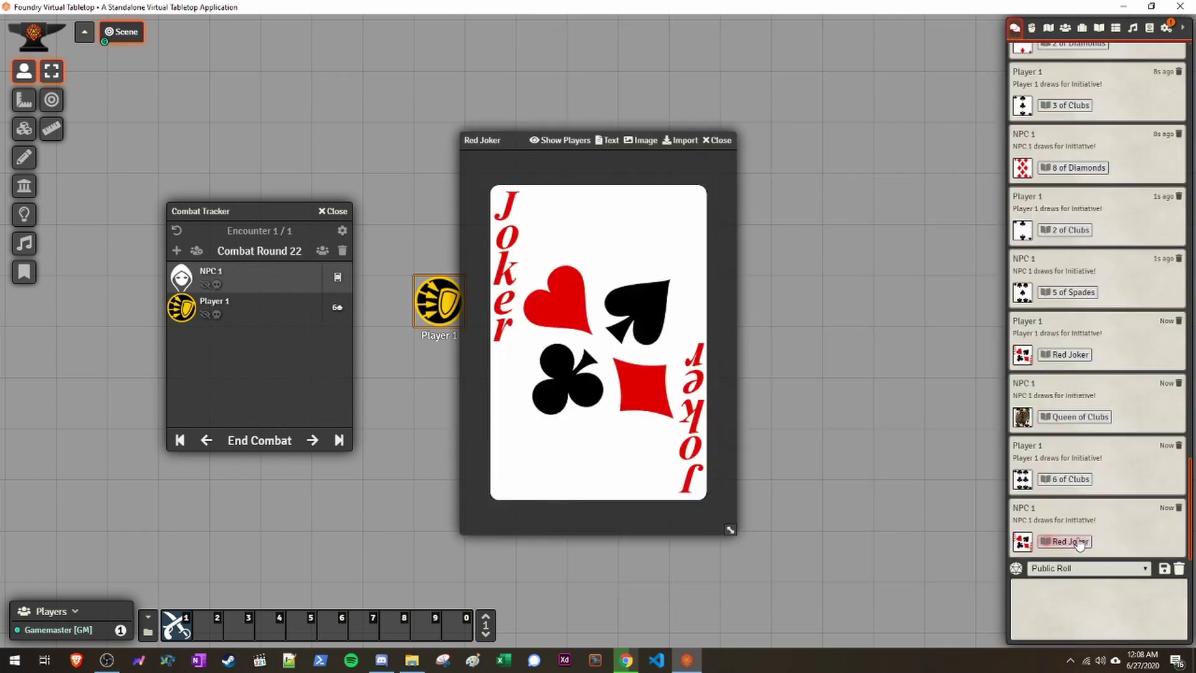
click(709, 140)
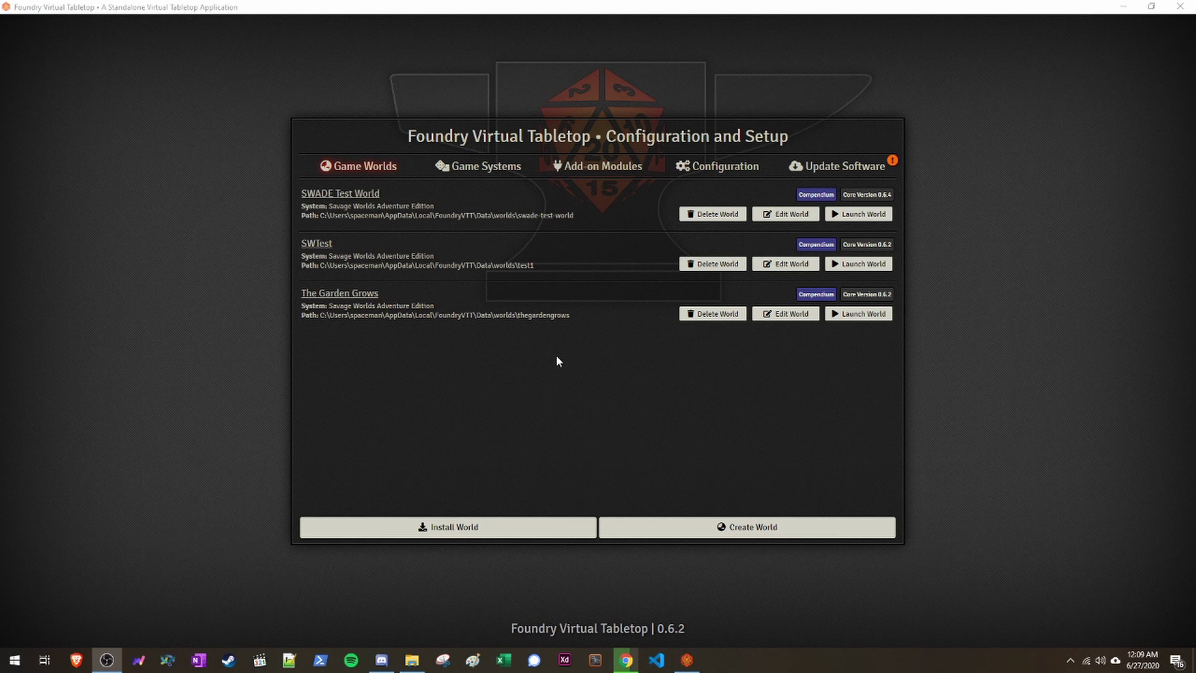
- Browse the installed add-on modules, such as About Time, Dice So Nice! and Token Mold
click(632, 176)
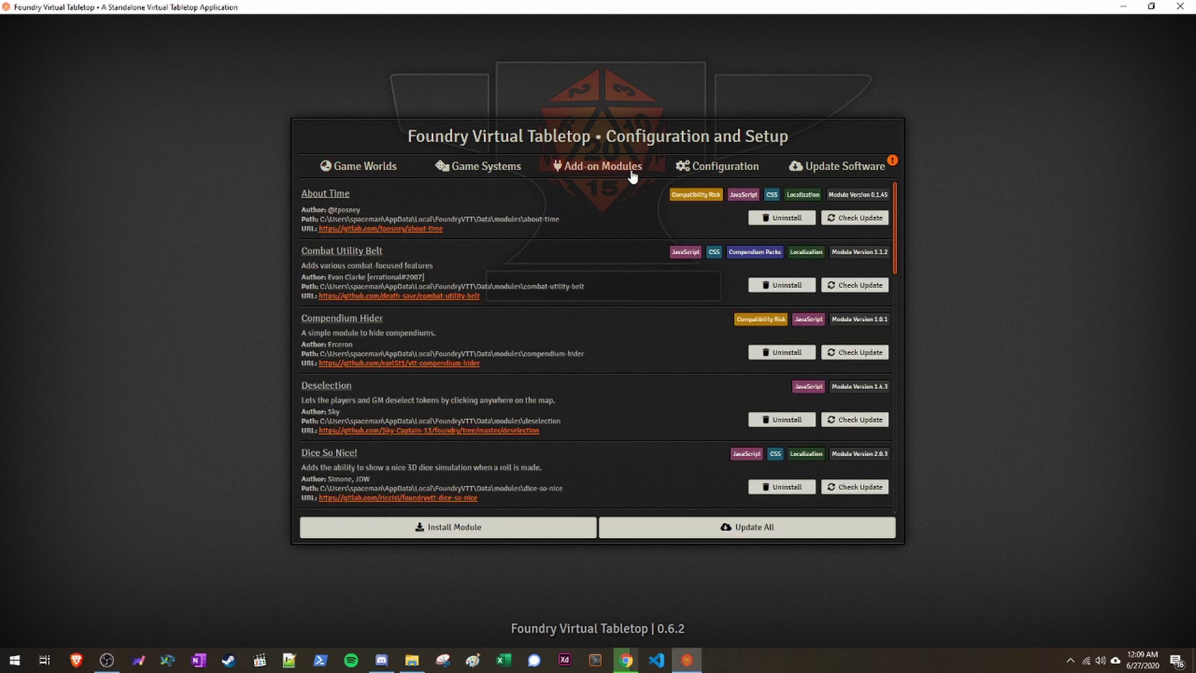
scroll(654, 248, down, 5)
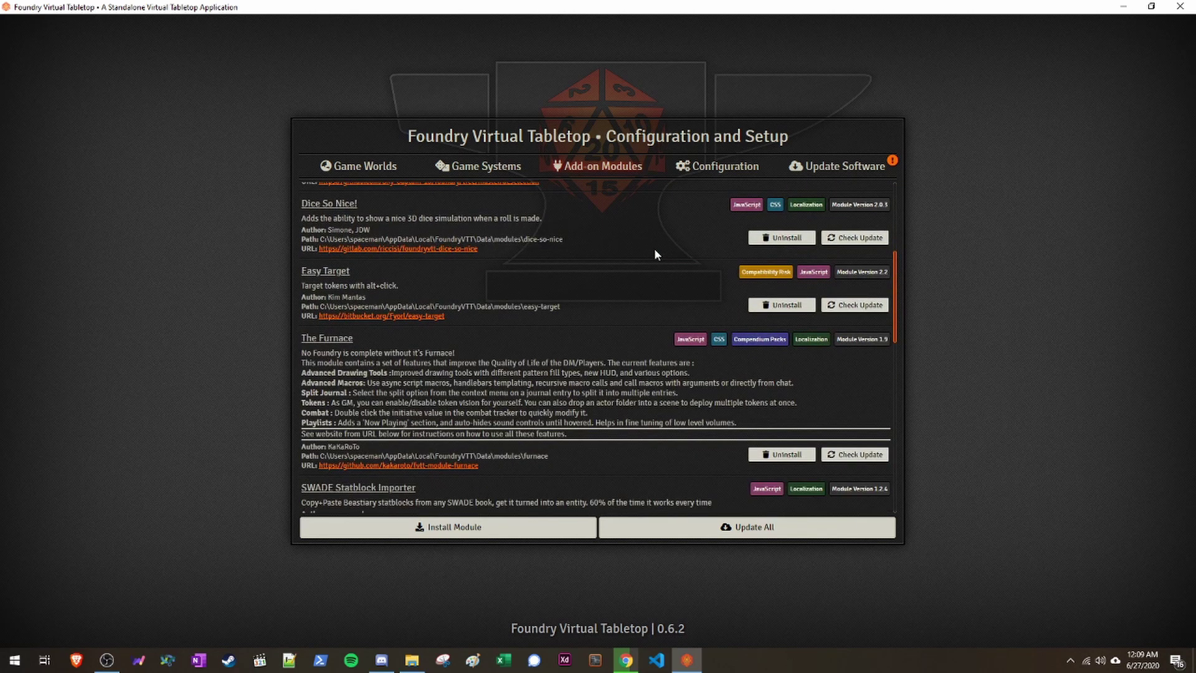
scroll(654, 248, down, 4)
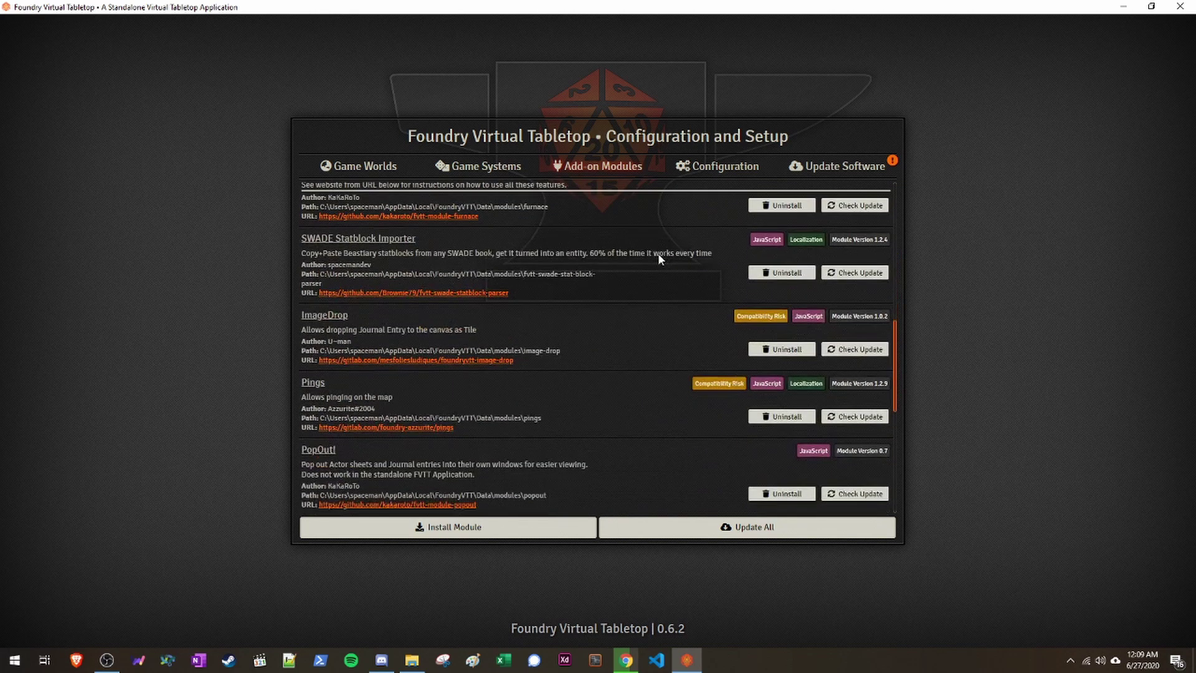
scroll(648, 284, down, 6)
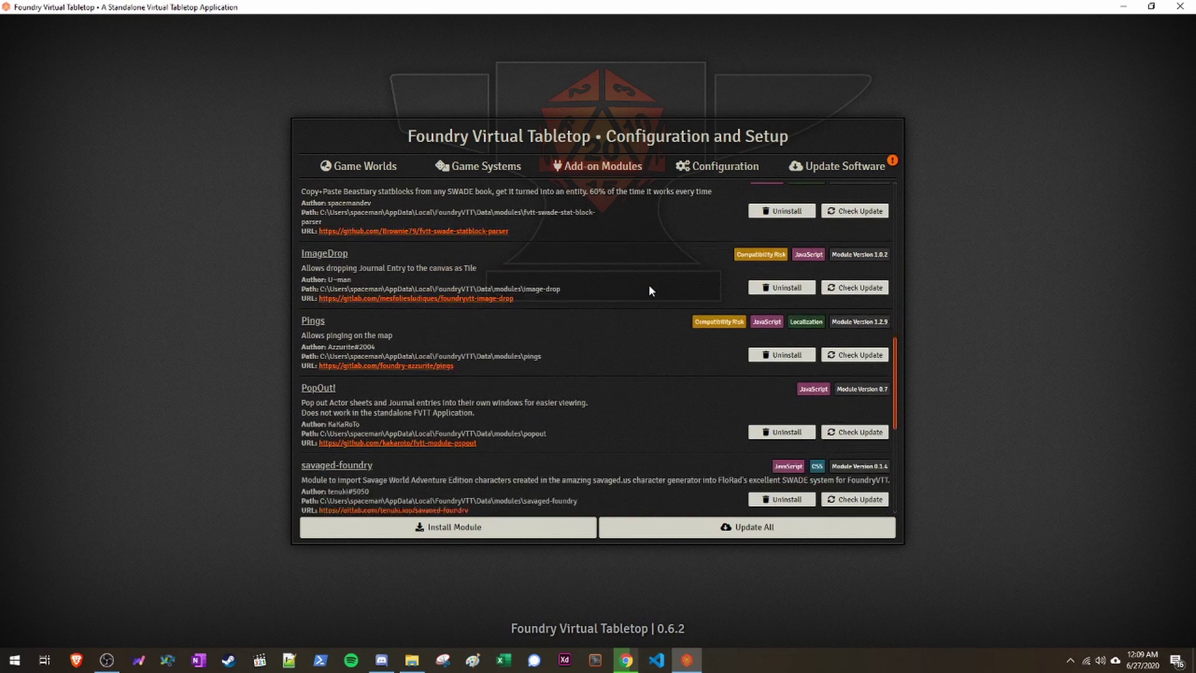
scroll(649, 284, up, 4)
scroll(648, 290, up, 10)
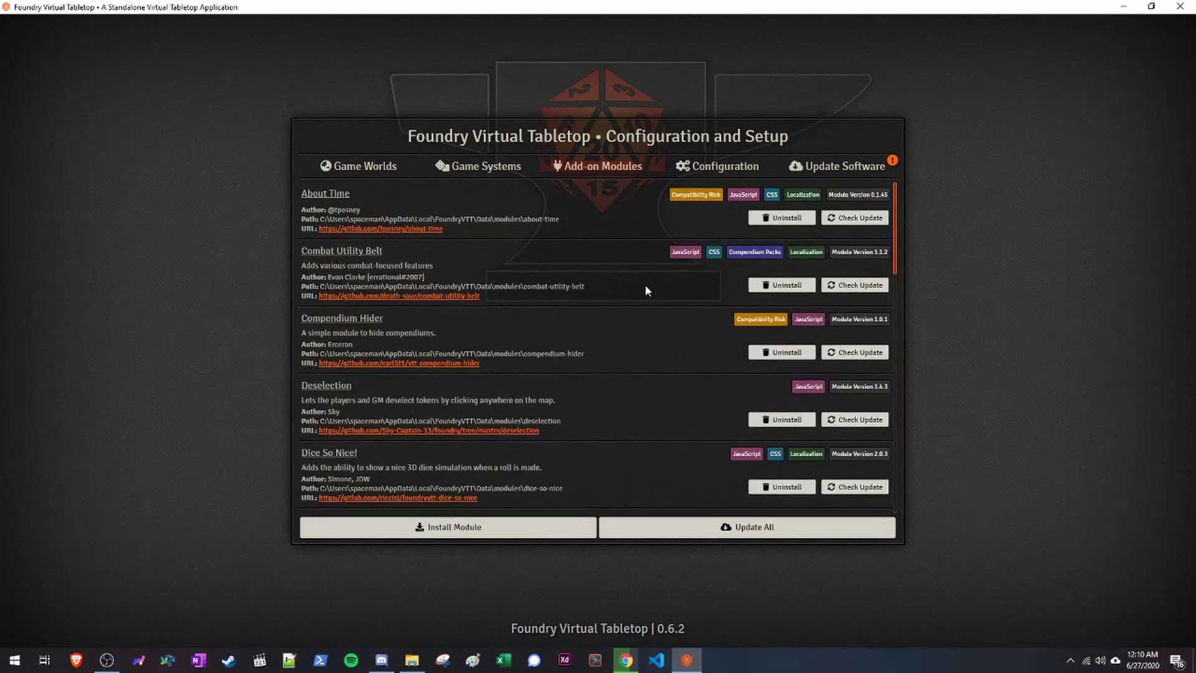
scroll(547, 342, down, 8)
scroll(548, 340, down, 5)
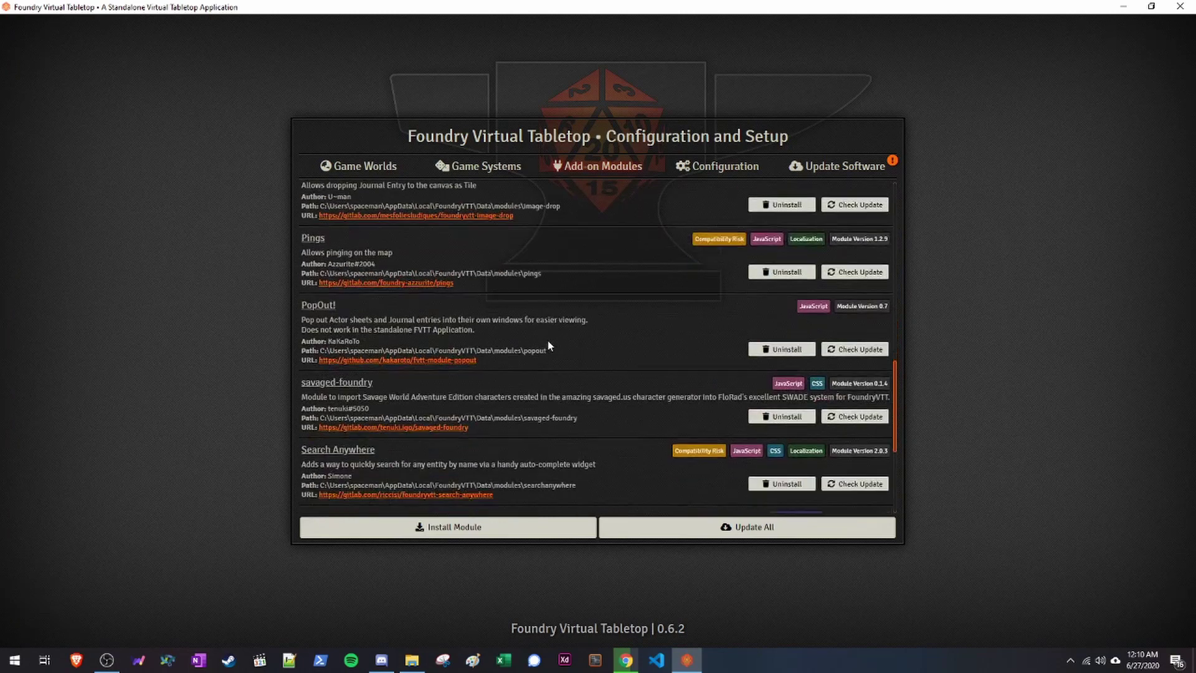
scroll(362, 356, down, 1)
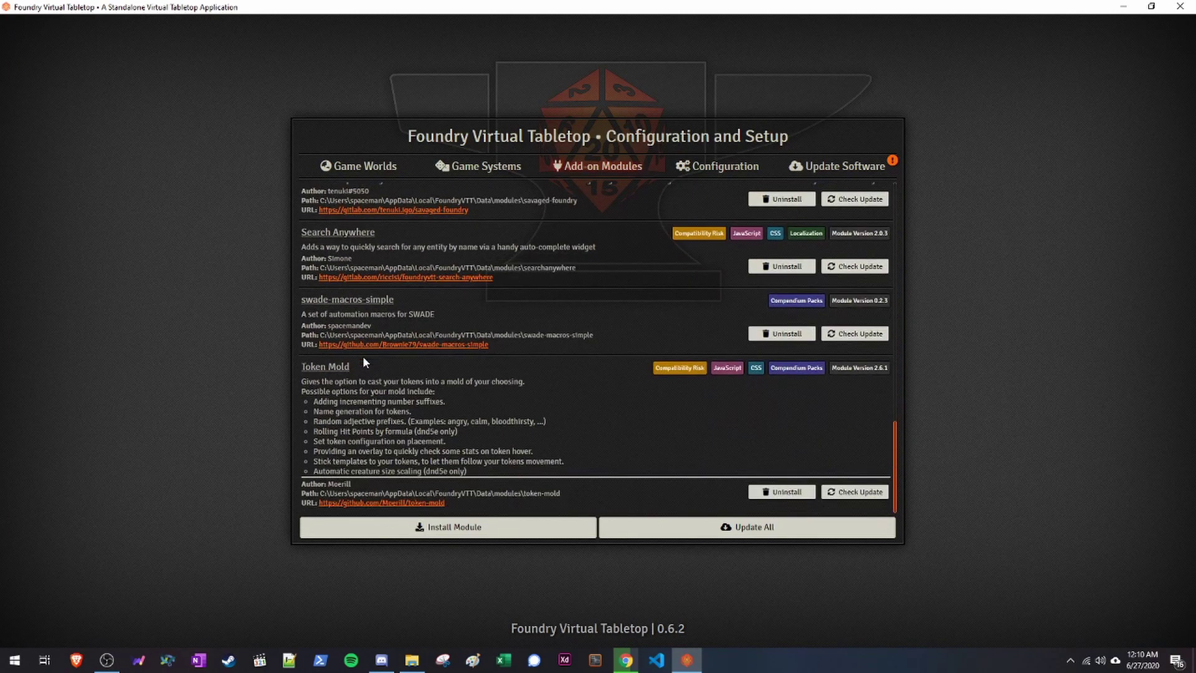
scroll(469, 343, up, 7)
scroll(485, 342, up, 5)
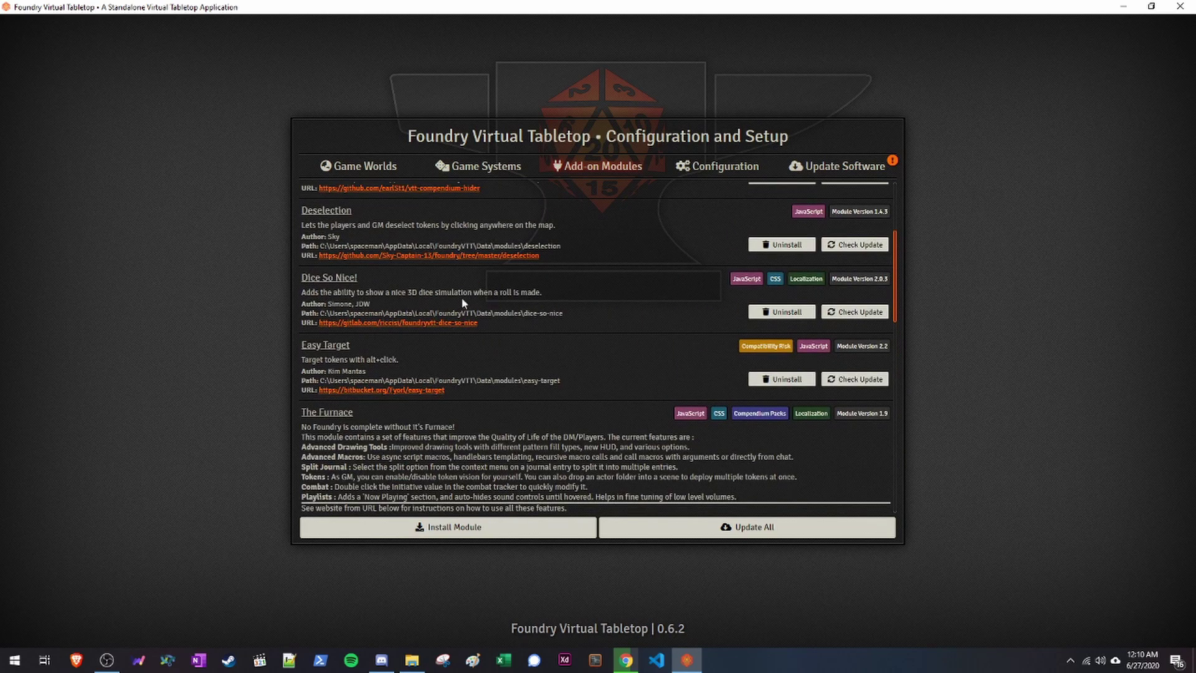
scroll(467, 297, up, 3)
scroll(511, 282, down, 15)
scroll(513, 285, down, 2)
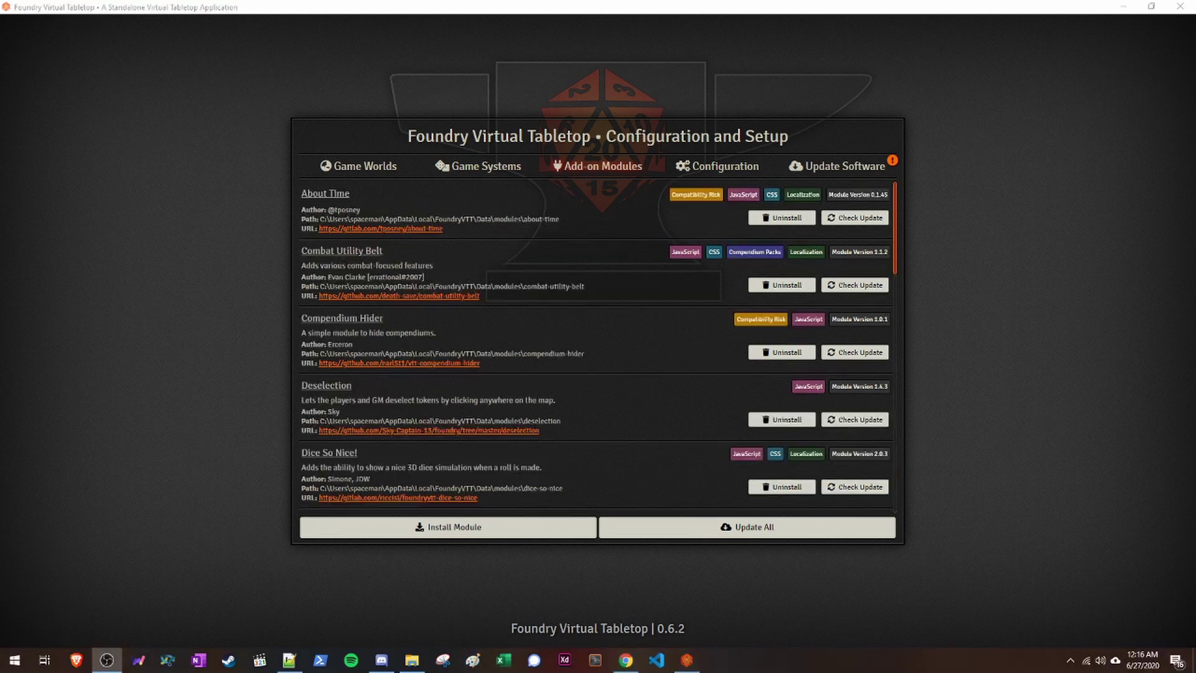
- Filter packages by 'Statb' and install the SWADE Stat Block Importer module
click(463, 540)
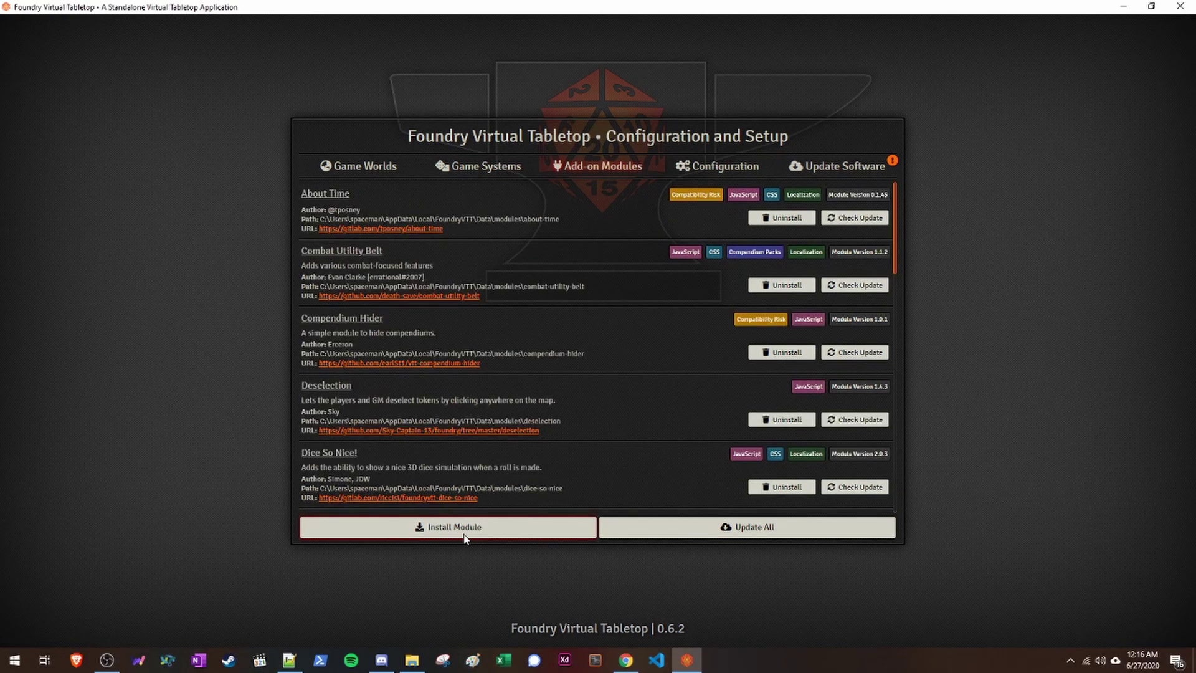
click(465, 538)
click(628, 199)
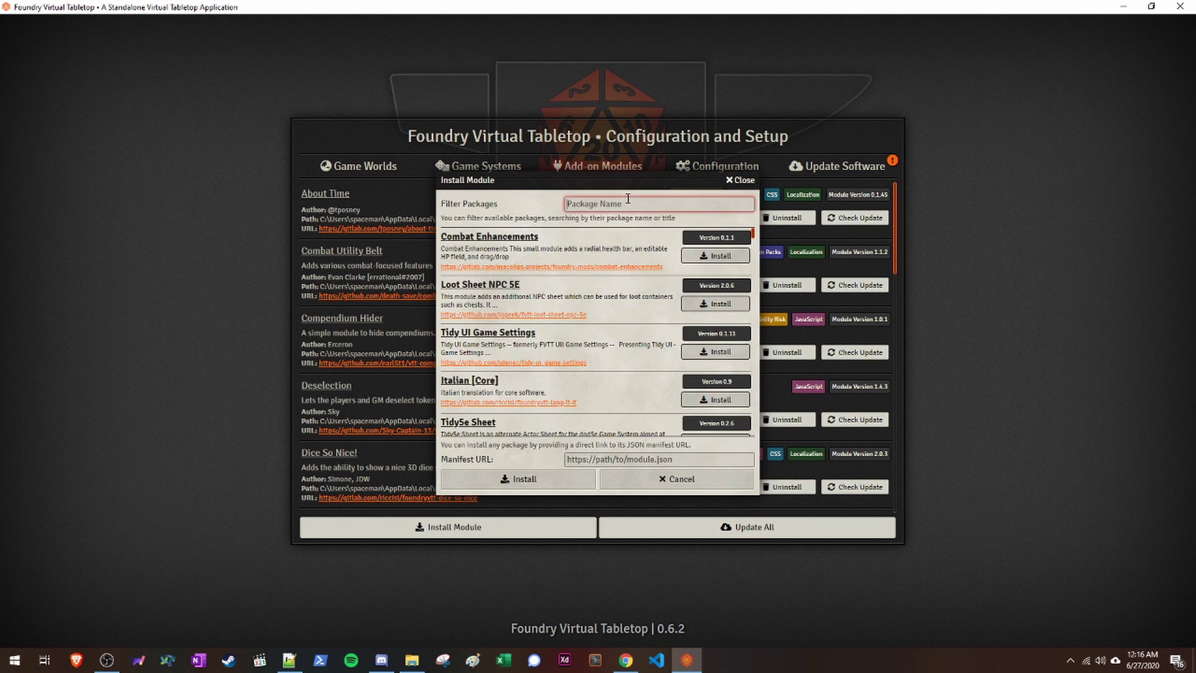
text(Statbl)
key(BackSpace)
key(BackSpace)
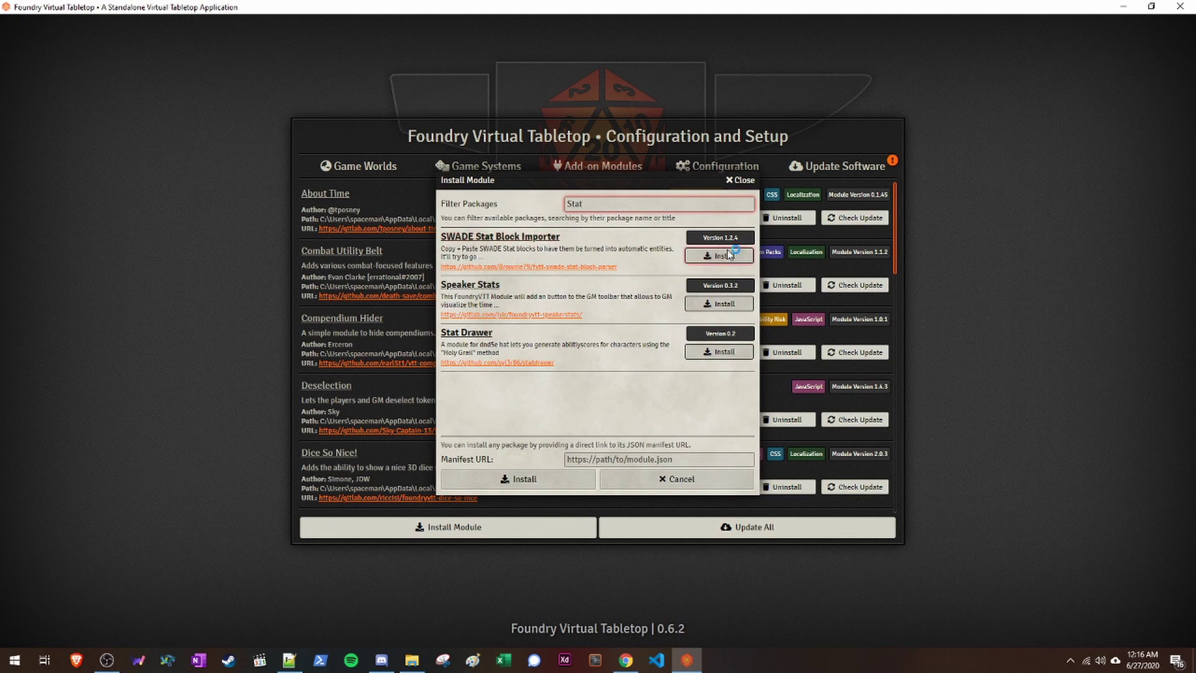
click(740, 180)
- Check the installed modules for updates
click(751, 535)
scroll(583, 344, down, 10)
scroll(584, 344, up, 10)
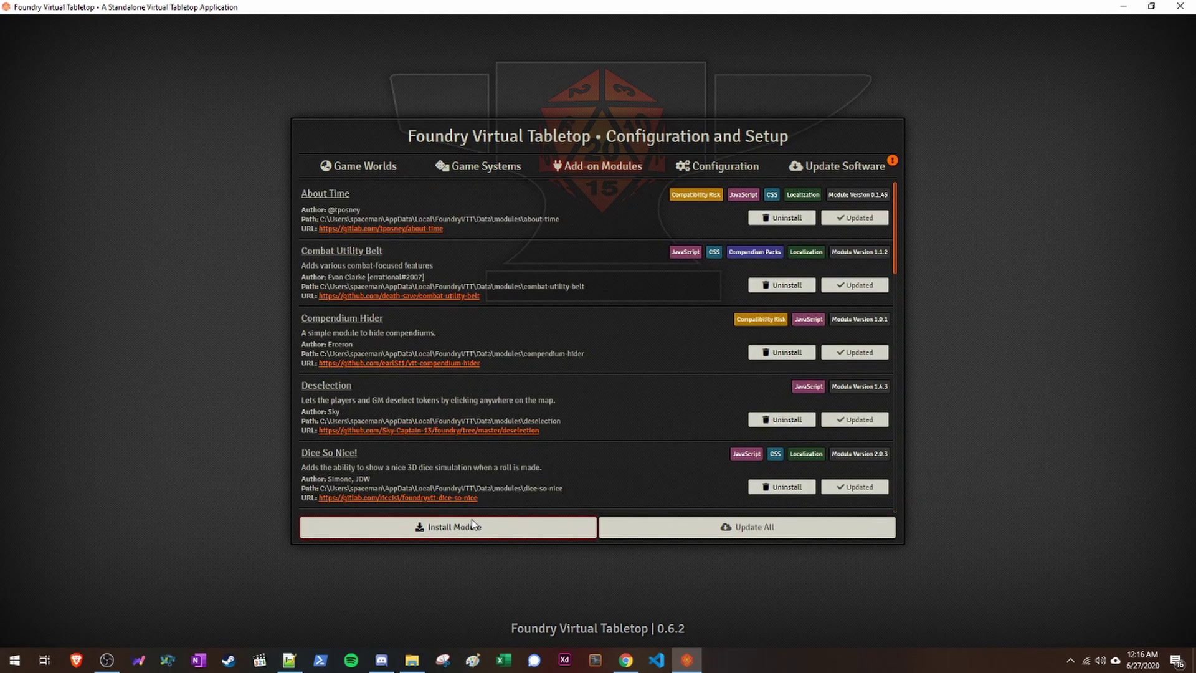
- Launch the game world and enable the SWADE Statblock Importer module
click(402, 173)
click(854, 272)
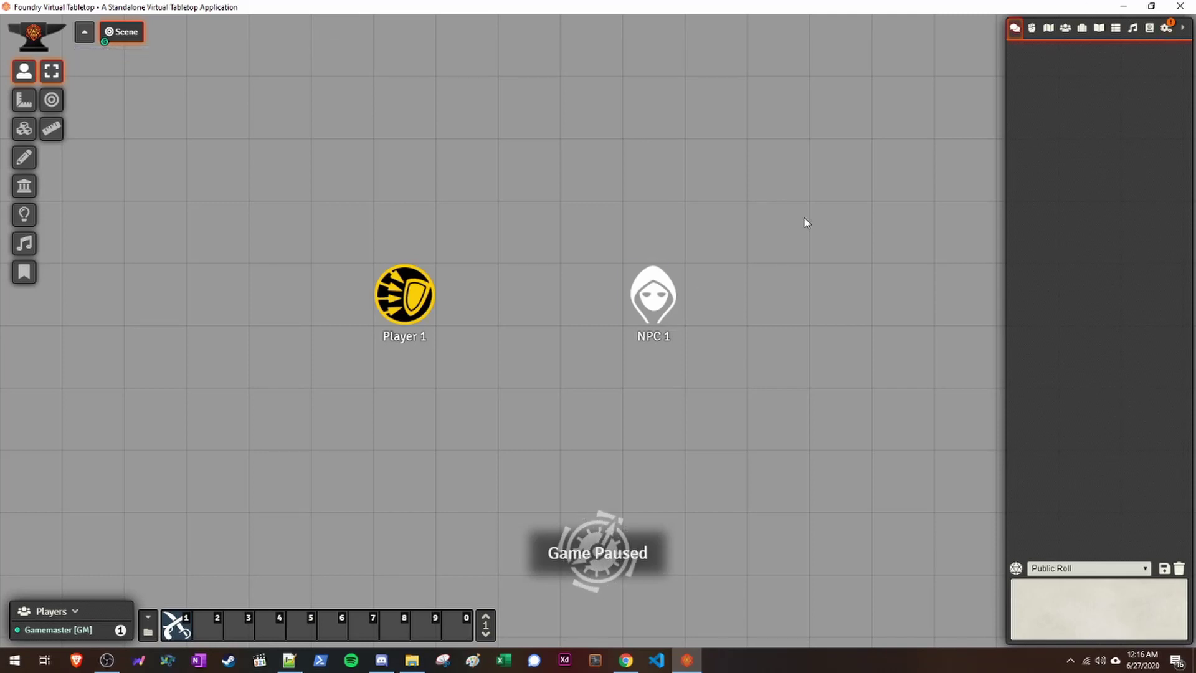
click(1165, 28)
click(1105, 160)
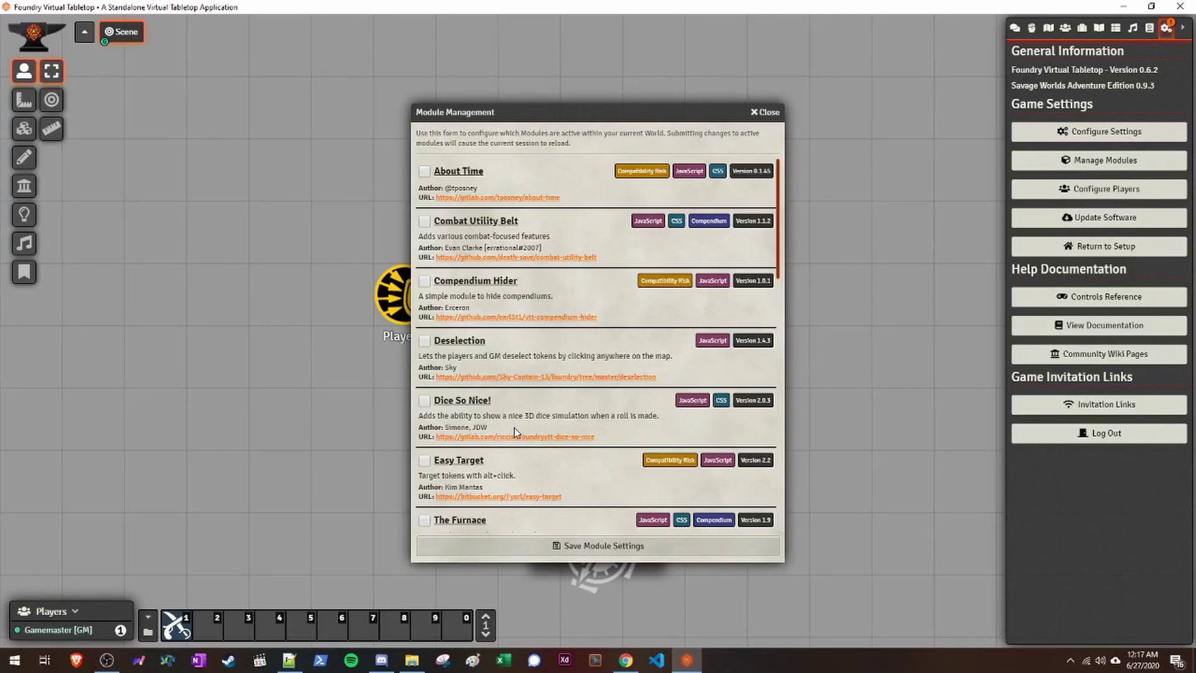
scroll(514, 429, down, 6)
scroll(514, 430, down, 3)
scroll(511, 425, up, 2)
click(462, 225)
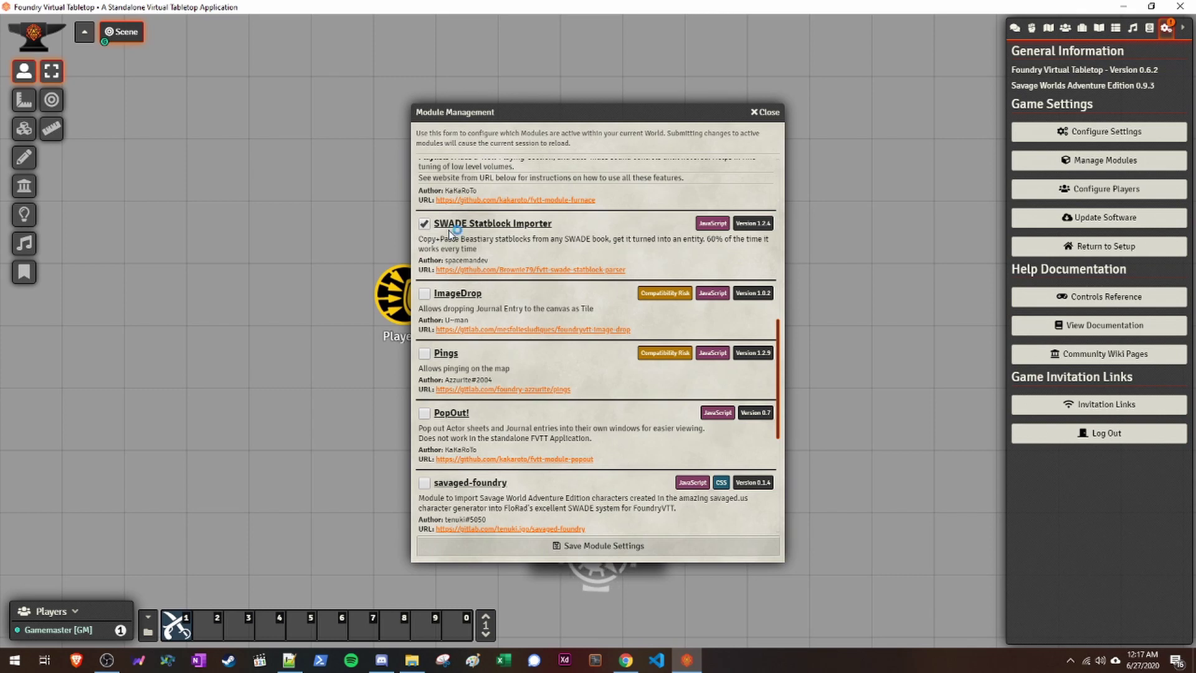
click(631, 545)
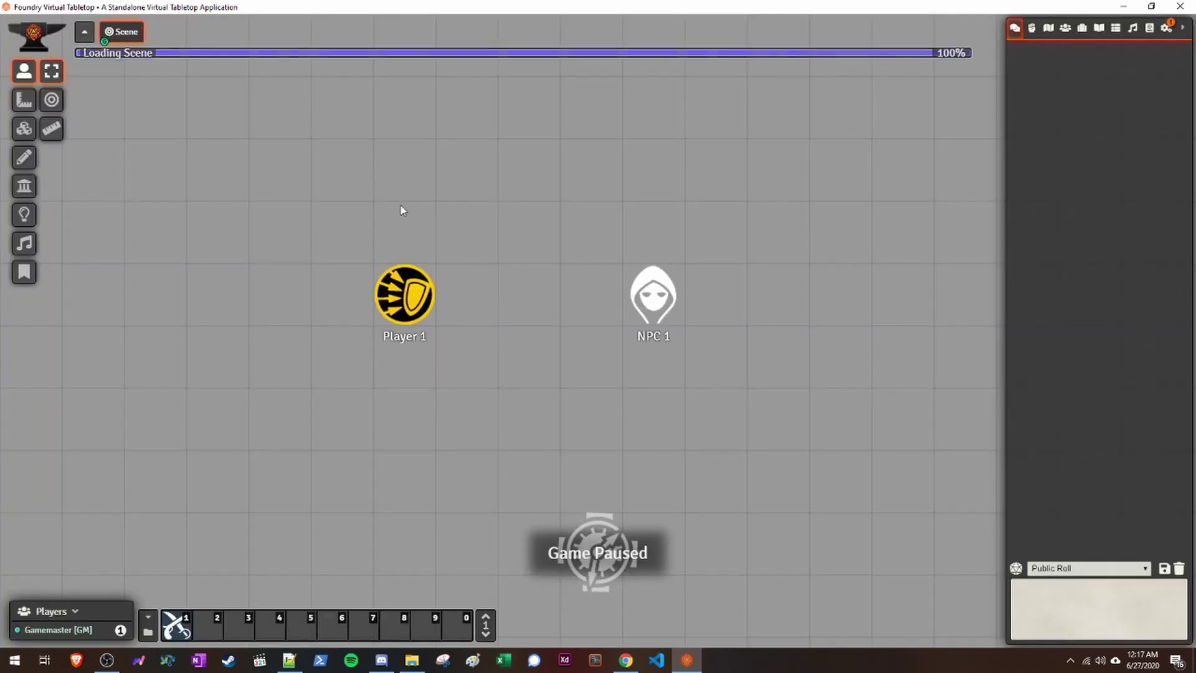
- Check the new SWADE Imports compendiums, then bring up Statblock Import from the Actors list
click(1149, 27)
scroll(1131, 181, down, 3)
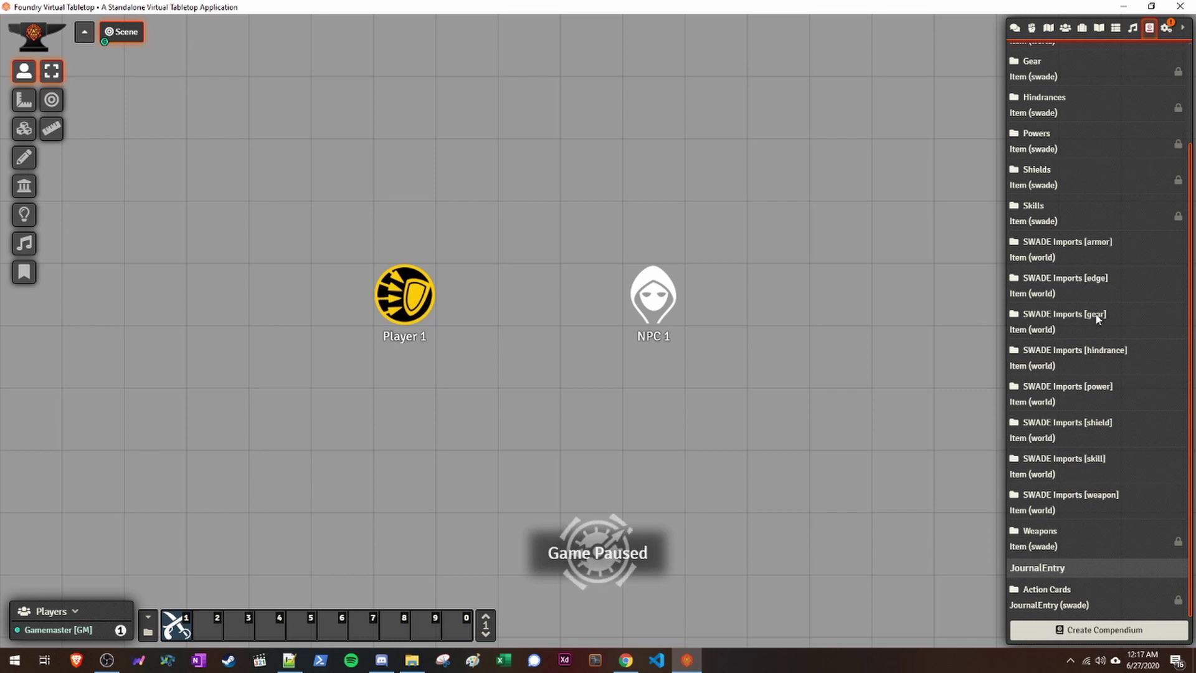
click(1066, 27)
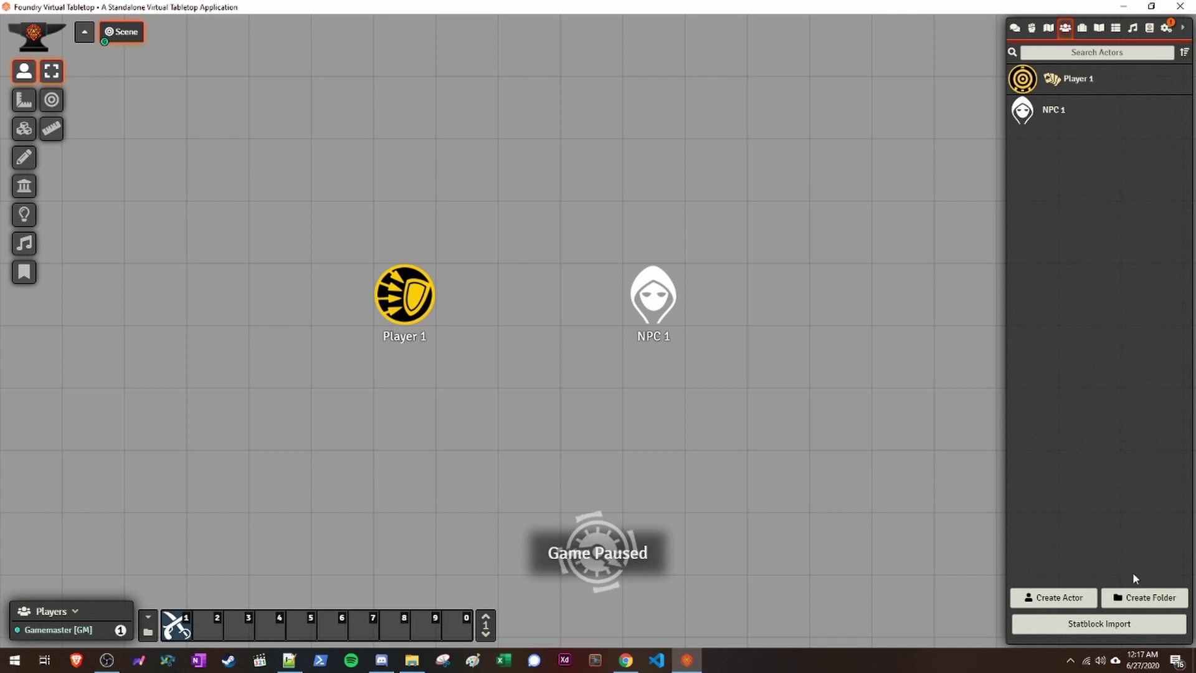
click(1109, 628)
- Import the pasted Panzertrooper statblock as npc actor 'Panzer' and review its sheet
click(511, 160)
text(Panzer)
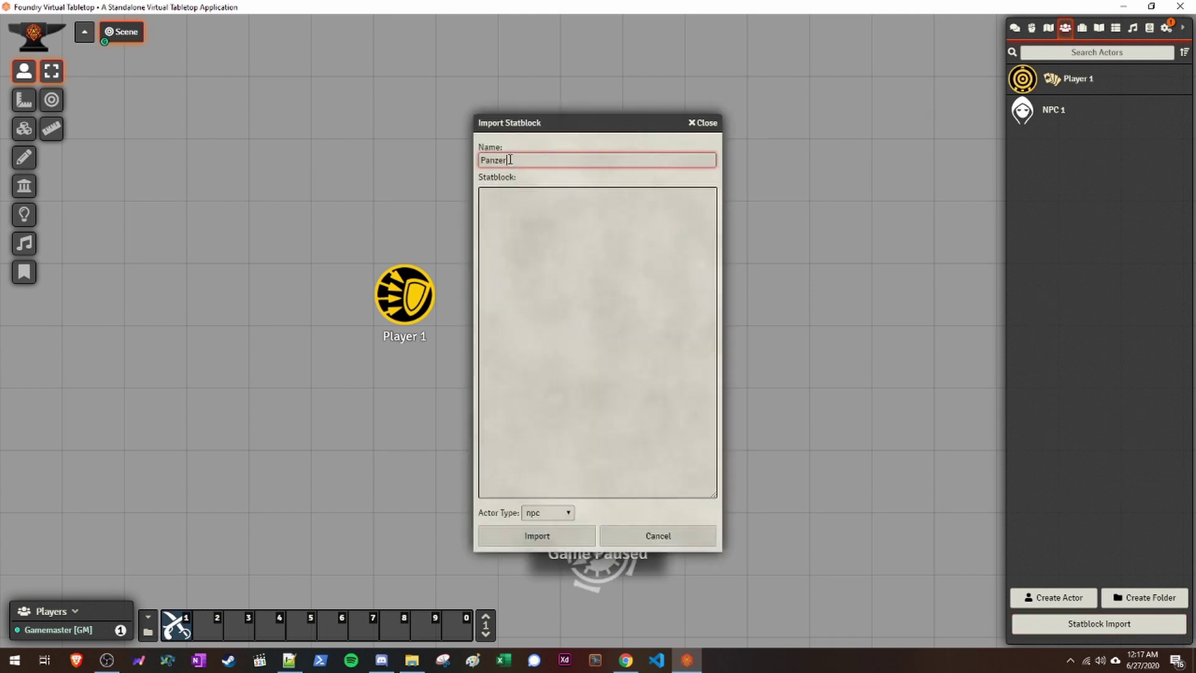
key(Tab)
text(Panzertroopers are the heavy weapons soldiers in Kreuzotter's army and are Wild Cards. Generally, include one of these for every three player characters in a skirmish. Tags: Earthly, Soul  Attributes: Agility d8, Smarts d6, Spirit d6, Strength d12, Vigor d8 Skills: Athletics d8, Common Knowledge d6, Driving d8, Fighting d8, Intimidation d6, Persuasion d6, Research d4, Notice d8, Shooting d8, Stealth d4 Pace: 4; Parry: 6; Toughness: 14(6) Hindrances: Loyal, Mean, Overconfident Edges: Brawler, Brawny, Combat Reflexes, Rock and Roll! Gear: Panzer Suit (Armor +6: Reduces the damage from bullets by 4, covers entire body, bulky -2 Pace), Exoskeleton (+2 die steps Strength -- included above), Gas Mask (Immune to inhaled poisons), Heavy Weapon Mount (Attach flamethrower or machinegun), Shock Dampener (Resistance to Wound suffered from being Shaken twice), Targeting Computer (when not moving for a round,the shooter can ignore up to 2 points of penalties to their Shooting roll), Medium Shield ( +1 Parry, -2 Cover), MG34 (Range 28/55/110, 2d8+1, ROF 3, Shots 50, AP 2))
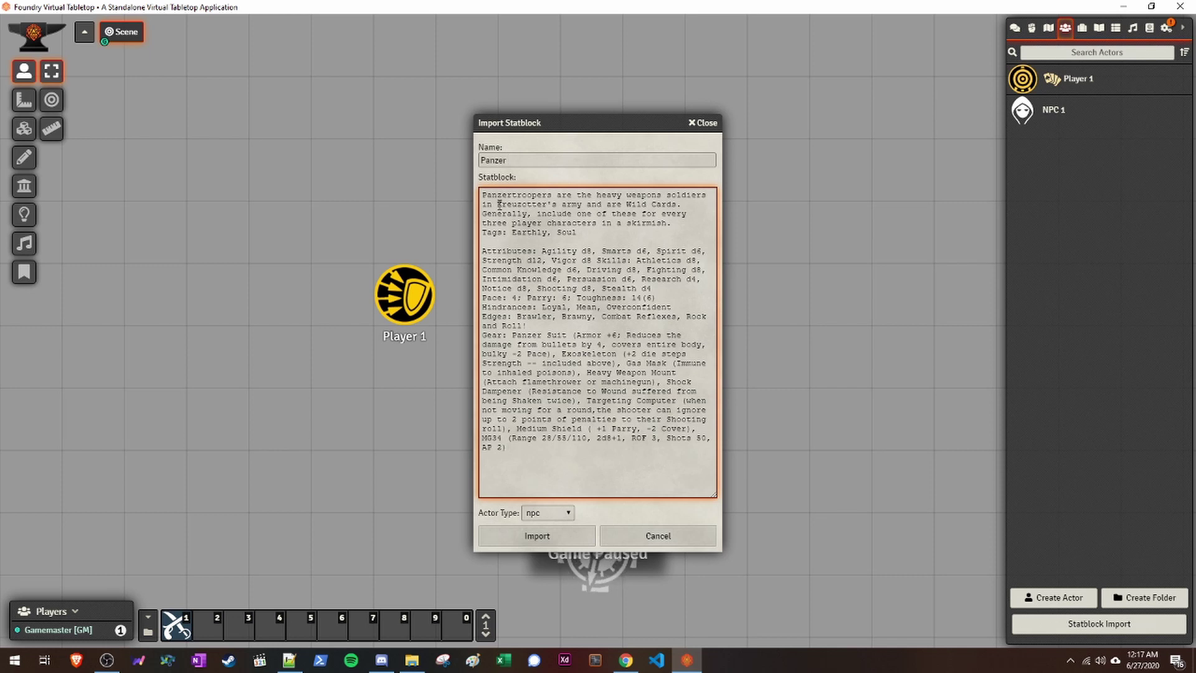
click(561, 251)
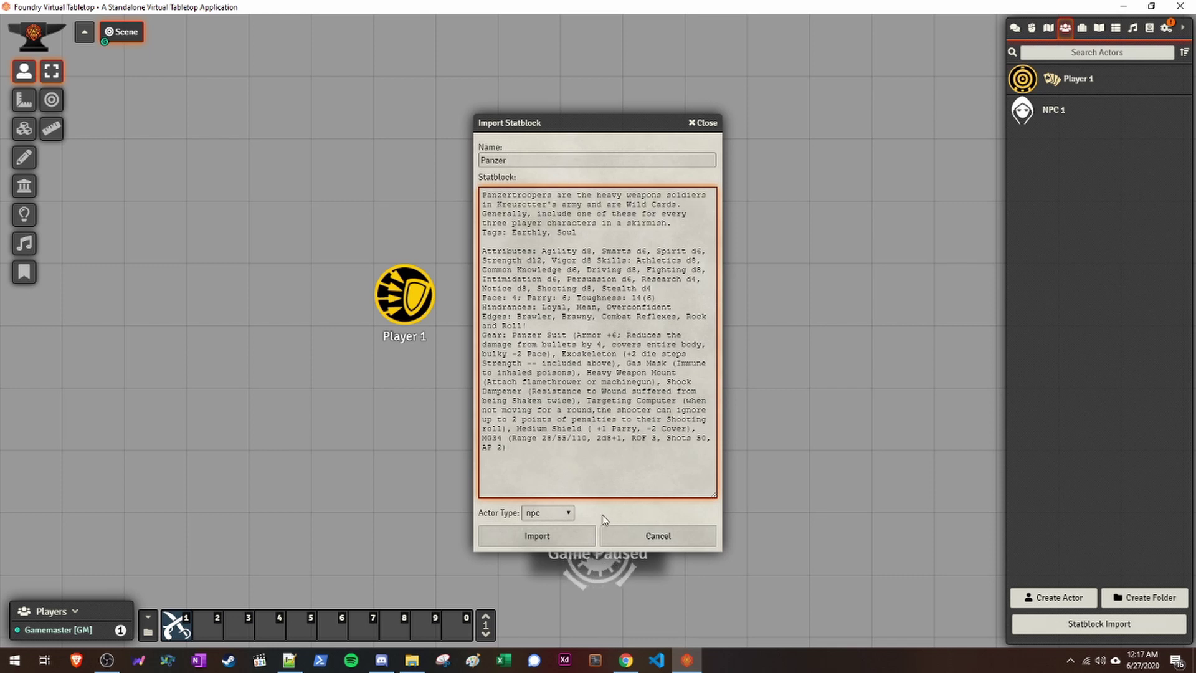
click(547, 513)
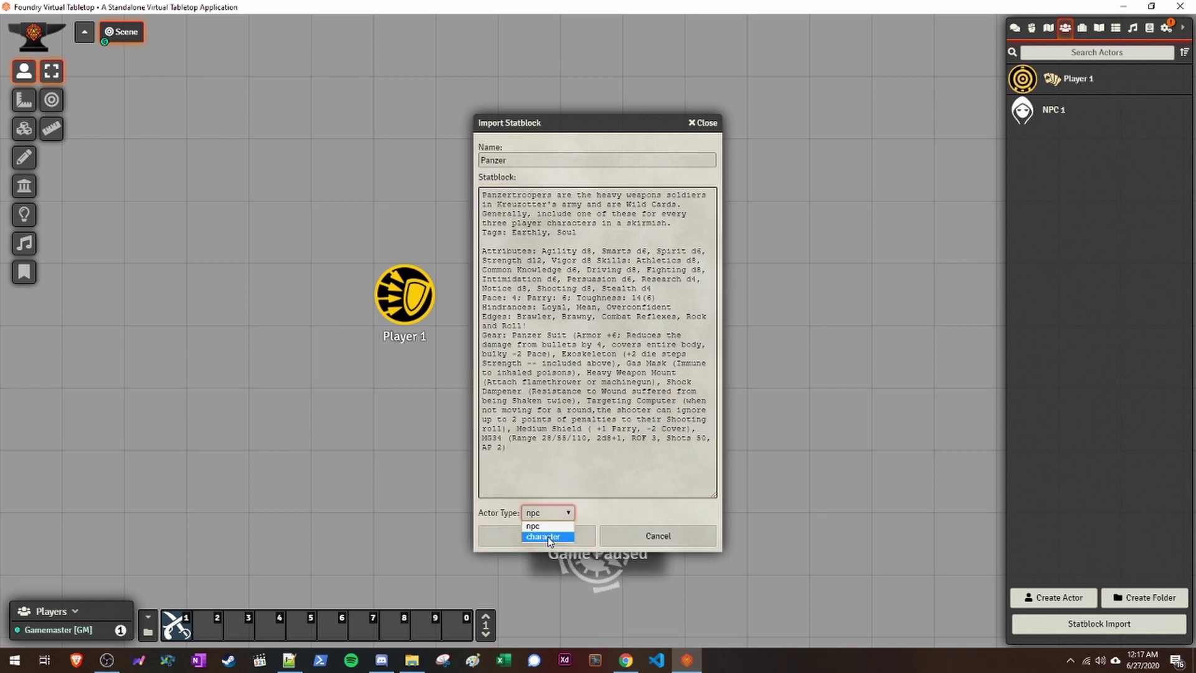
click(543, 527)
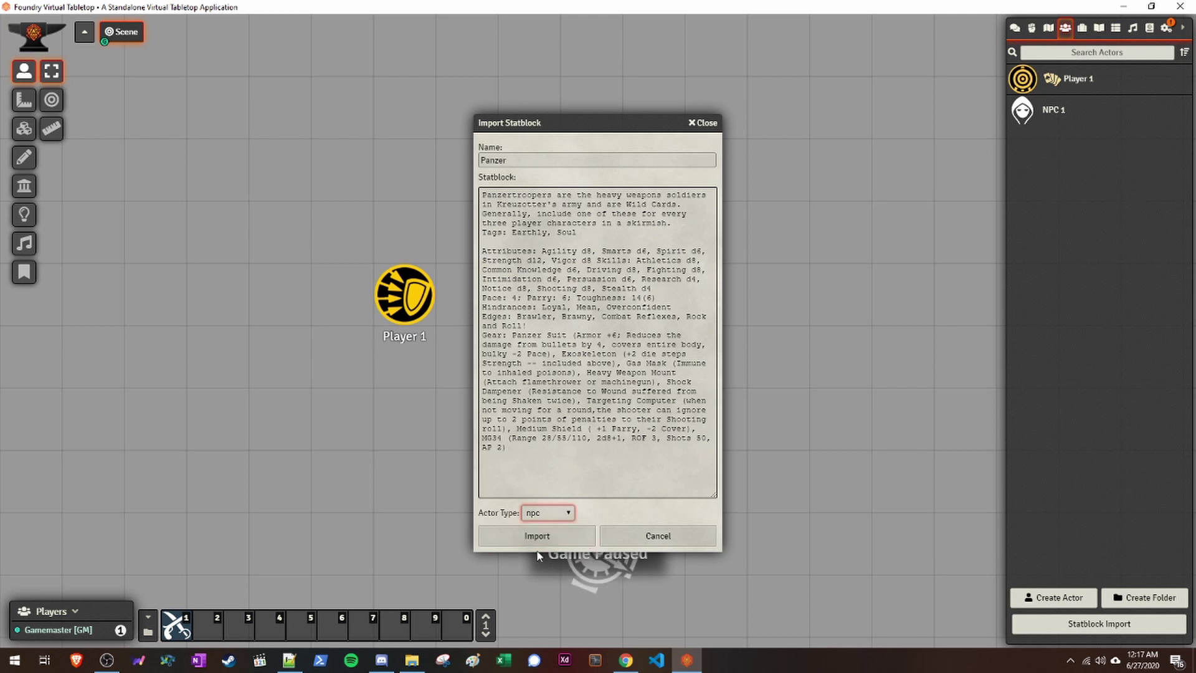
click(549, 533)
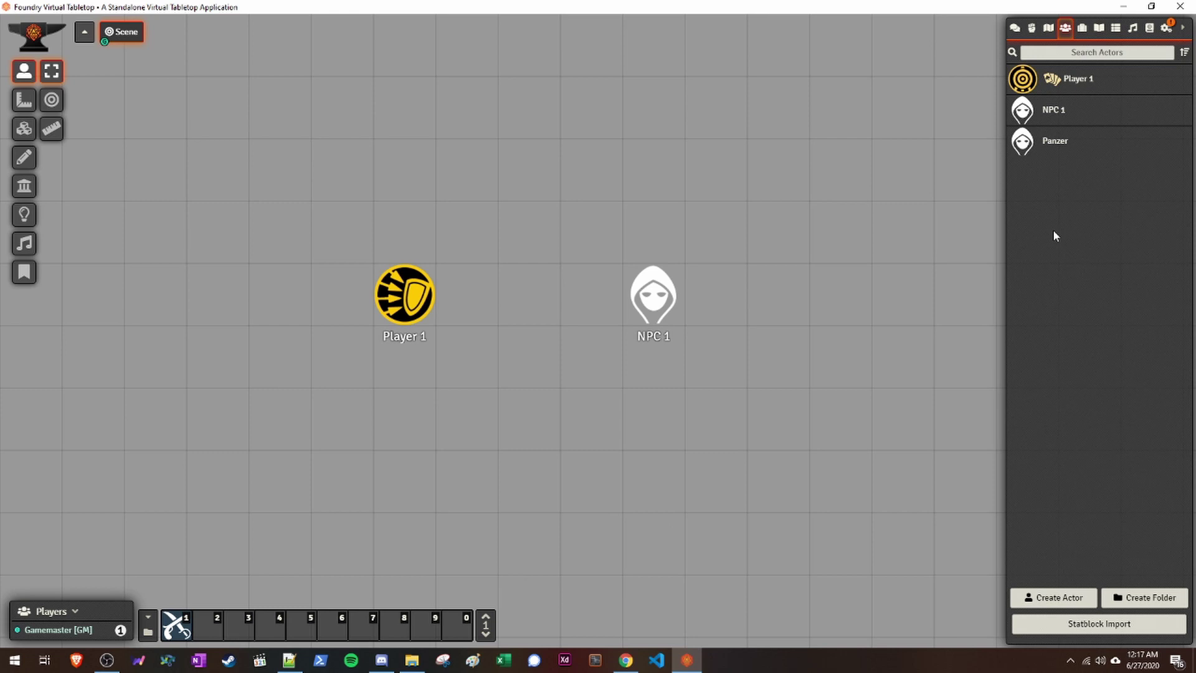
click(1056, 147)
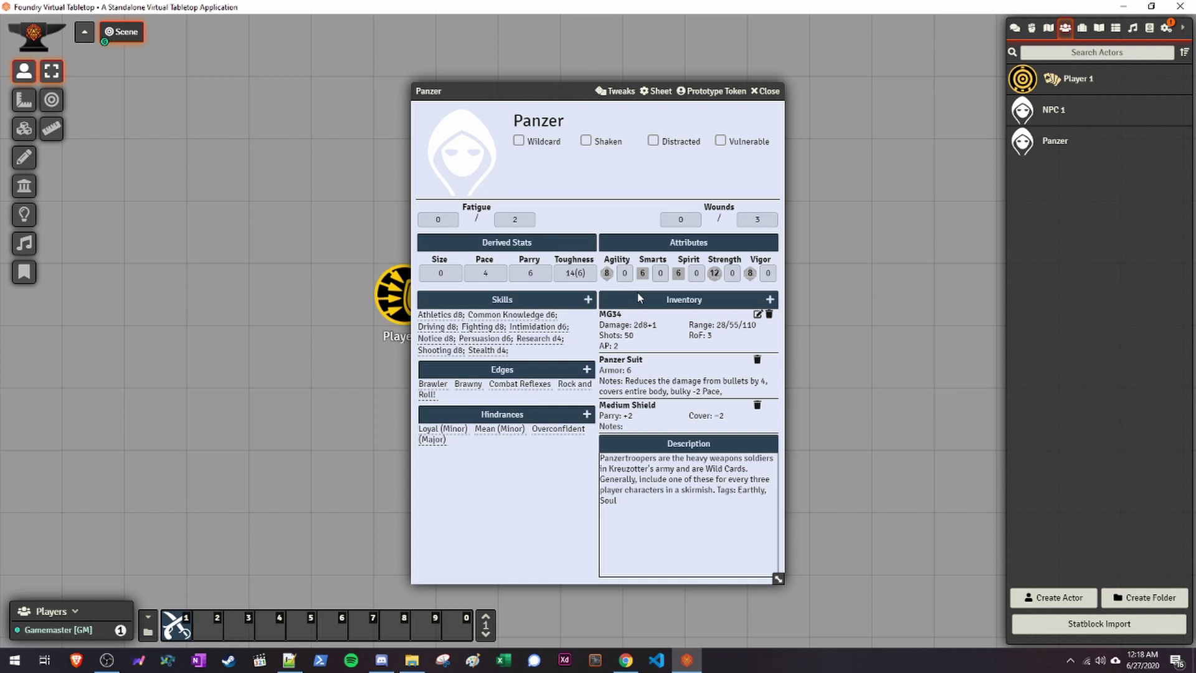
click(766, 91)
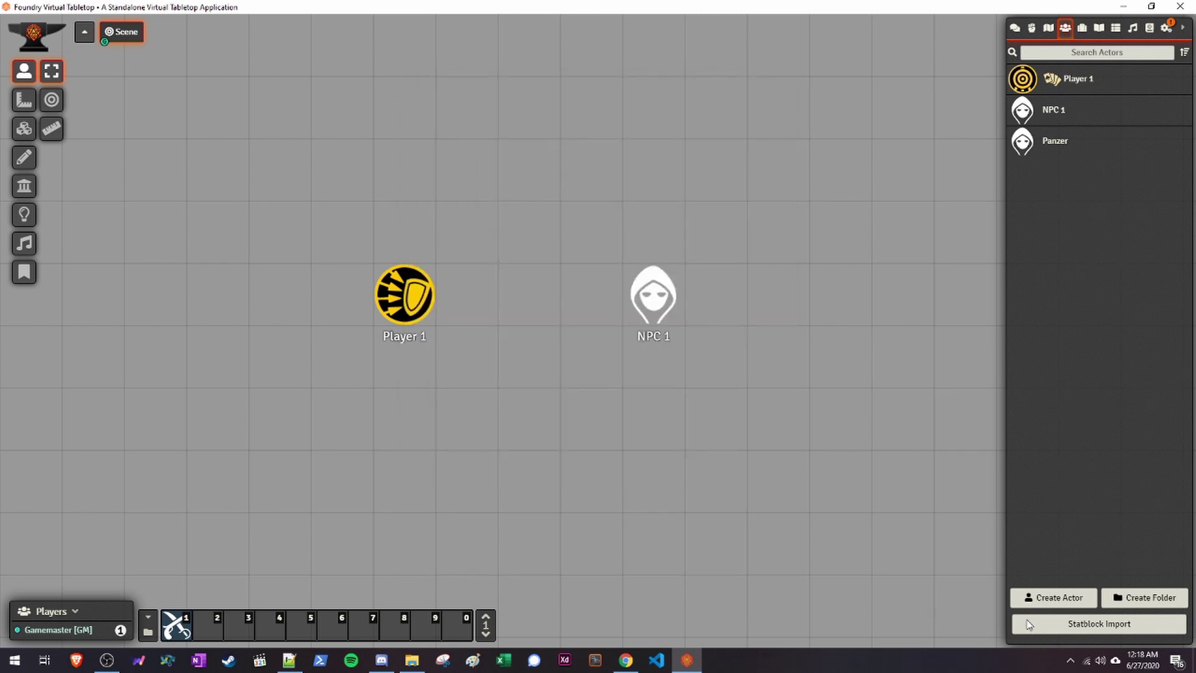
- Import the Panzertrooper statblock again as a character-type actor named Panzer
click(1016, 624)
click(565, 163)
text(Panzer)
key(Tab)
text(Panzertroopers are the heavy weapons soldiers in Kreuzotter's army and are Wild Cards. Generally, include one of these for every three player characters in a skirmish. Tags: Earthly, Soul  Attributes: Agility d8, Smarts d6, Spirit d6, Strength d12, Vigor d8 Skills: Athletics d8, Common Knowledge d6, Driving d8, Fighting d8, Intimidation d6, Persuasion d6, Research d4, Notice d8, Shooting d8, Stealth d4 Pace: 4; Parry: 6; Toughness: 14(6) Hindrances: Loyal, Mean, Overconfident Edges: Brawler, Brawny, Combat Reflexes, Rock and Roll! Gear: Panzer Suit (Armor +6: Reduces the damage from bullets by 4, covers entire body, bulky -2 Pace), Exoskeleton (+2 die steps Strength -- included above), Gas Mask (Immune to inhaled poisons), Heavy Weapon Mount (Attach flamethrower or machinegun), Shock Dampener (Resistance to Wound suffered from being Shaken twice), Targeting Computer (when not moving for a round,the shooter can ignore up to 2 points of penalties to their Shooting roll), Medium Shield ( +1 Parry, -2 Cover), MG34 (Range 28/55/110, 2d8+1, ROF 3, Shots 50, AP 2))
drag(562, 347, 662, 382)
click(642, 364)
click(662, 382)
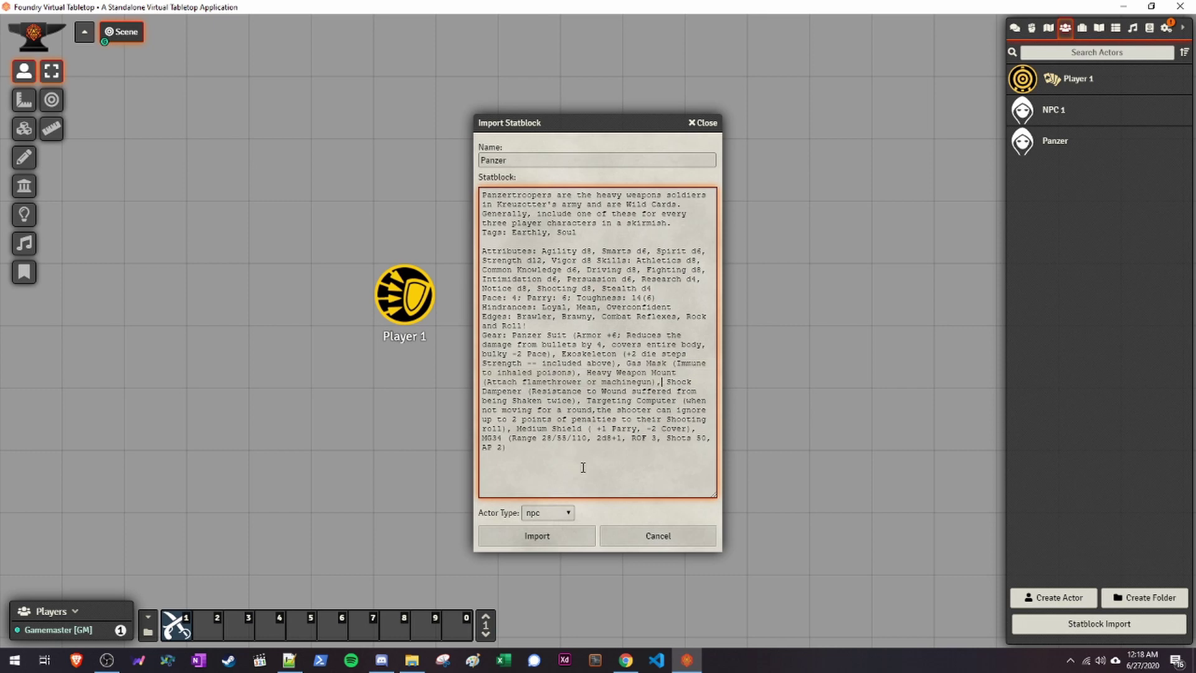
click(551, 515)
click(542, 531)
click(559, 537)
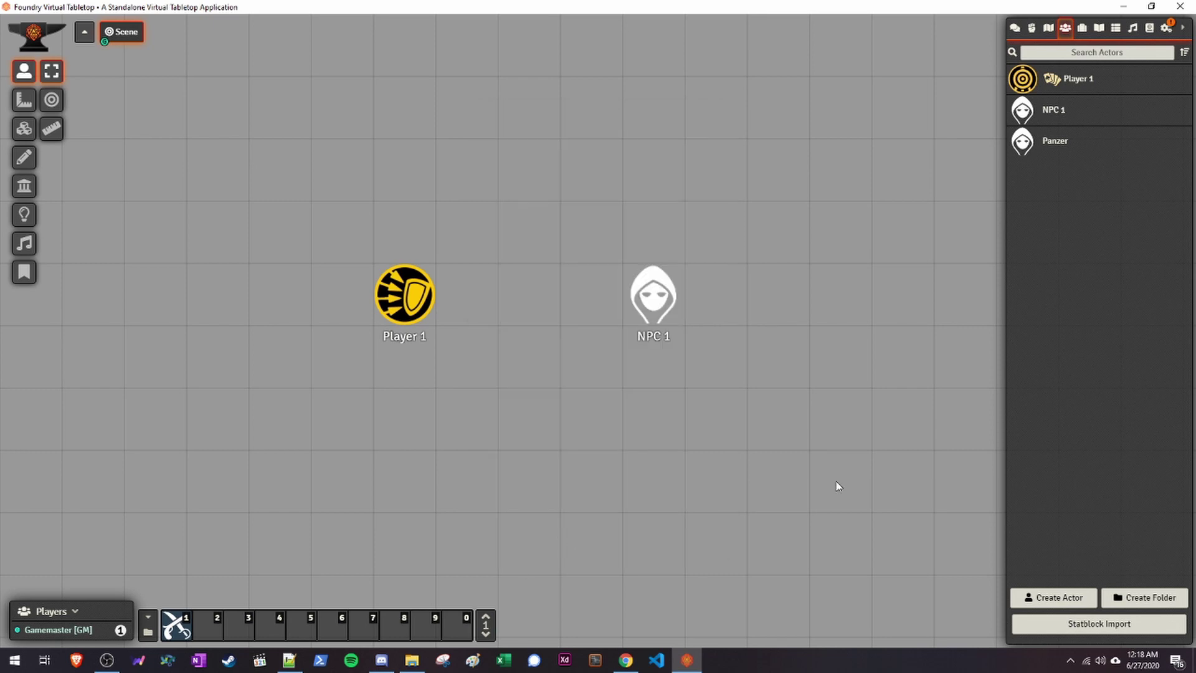
- Rename the new character actor to 'WC Panzer'
click(1082, 152)
click(1076, 174)
drag(455, 112, 639, 167)
double_click(766, 91)
click(708, 195)
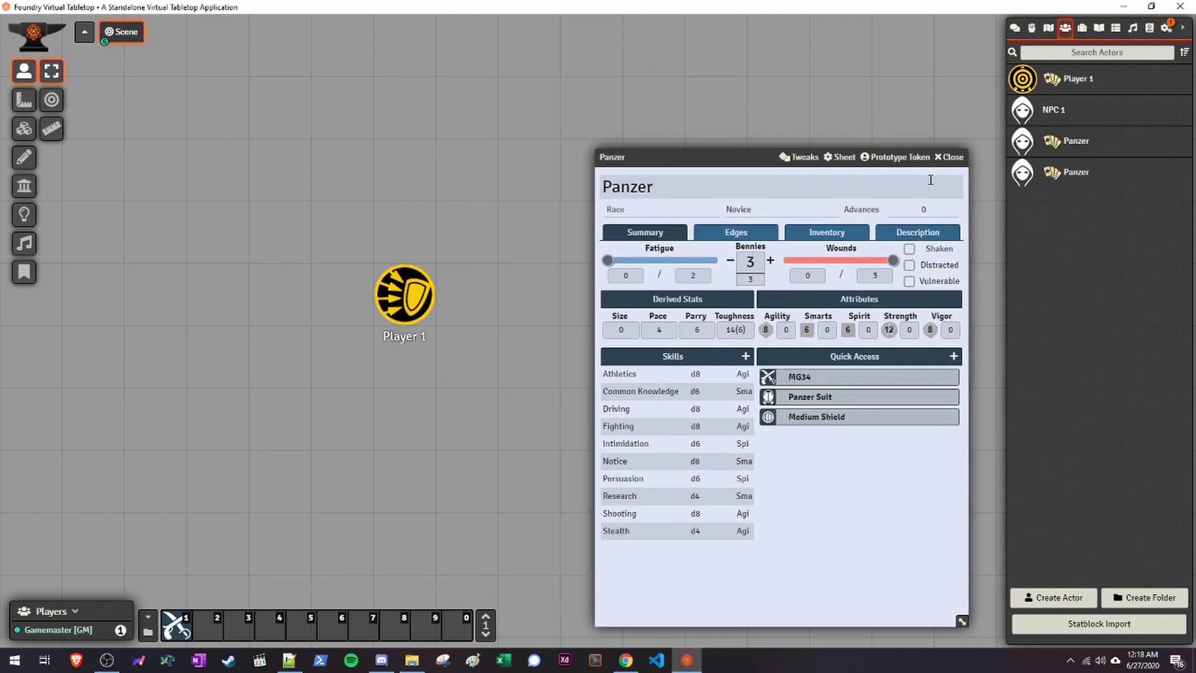
text(3)
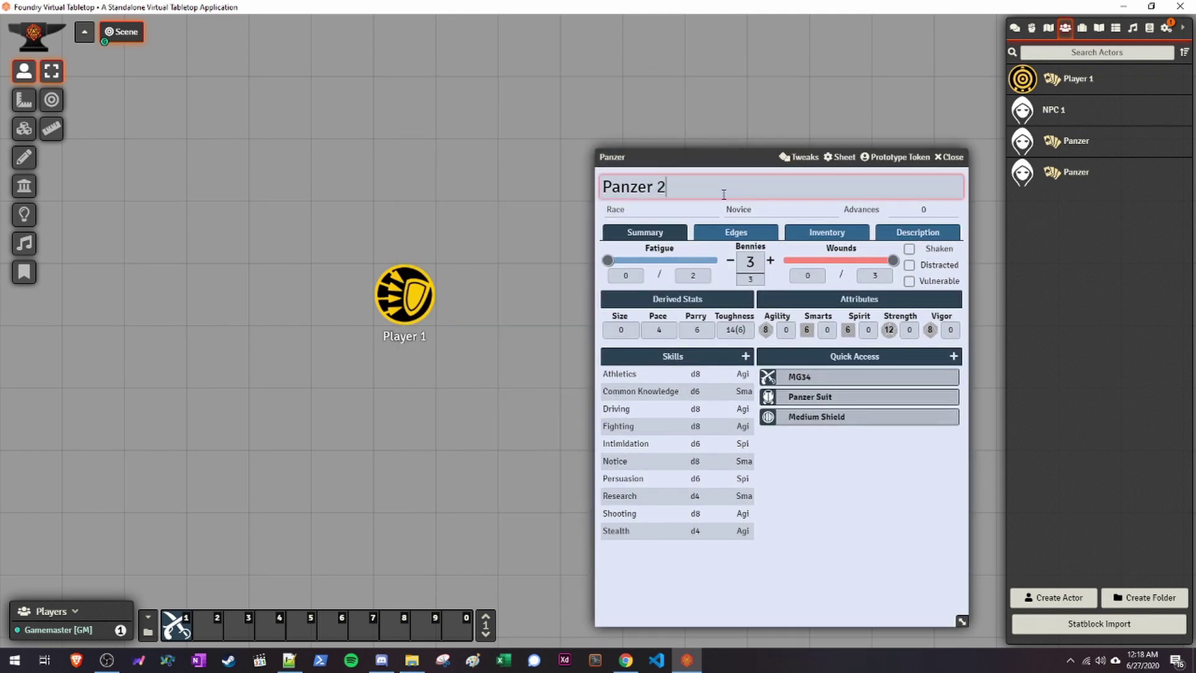
key(Return)
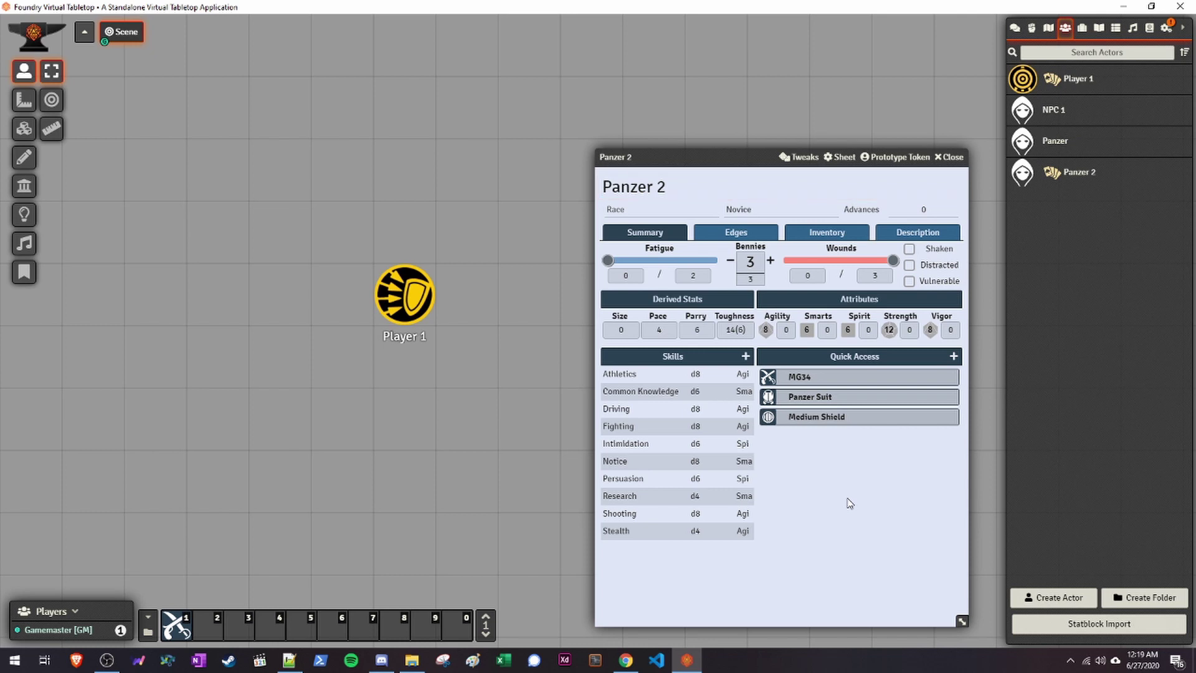
triple_click(678, 198)
text(WC Panzer)
key(Return)
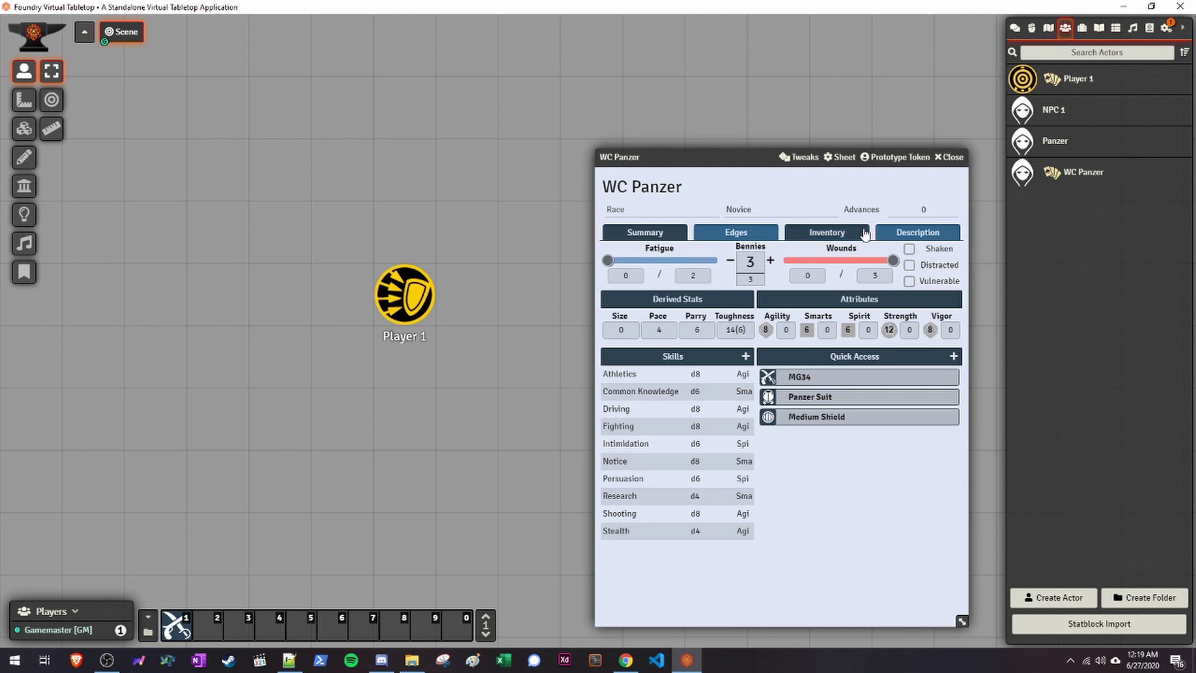
- Check WC Panzer's Exoskeleton, MG34, Panzer Suit and Medium Shield items, then close the sheet
click(794, 234)
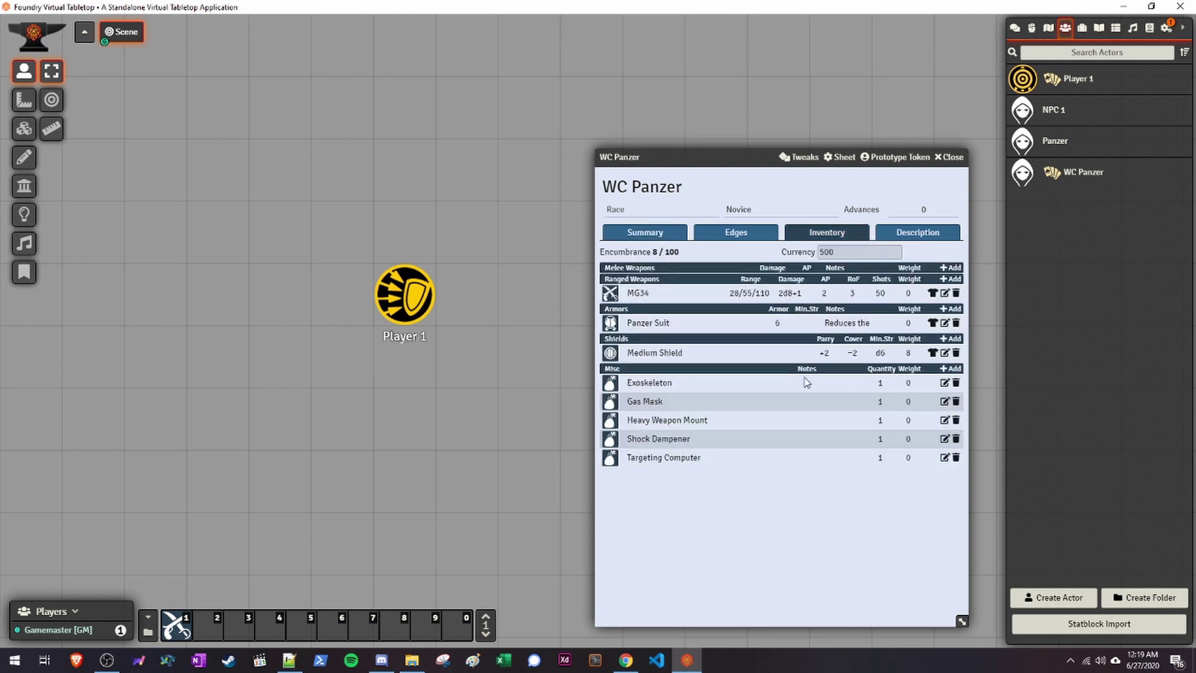
click(944, 383)
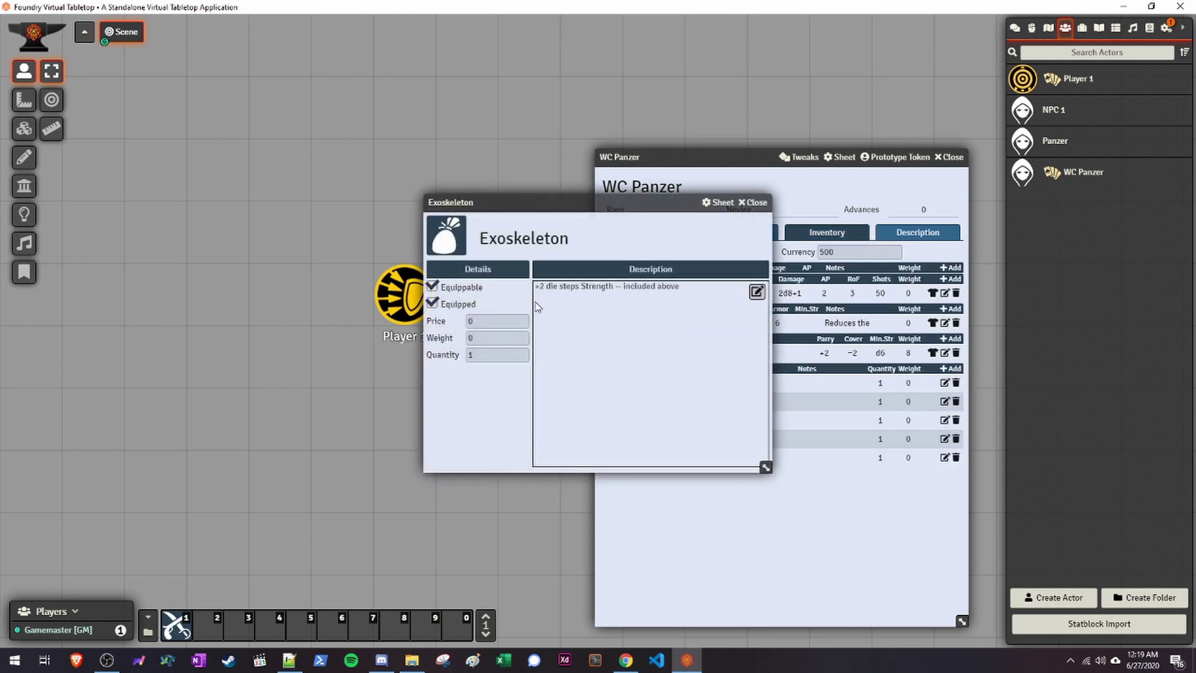
click(755, 202)
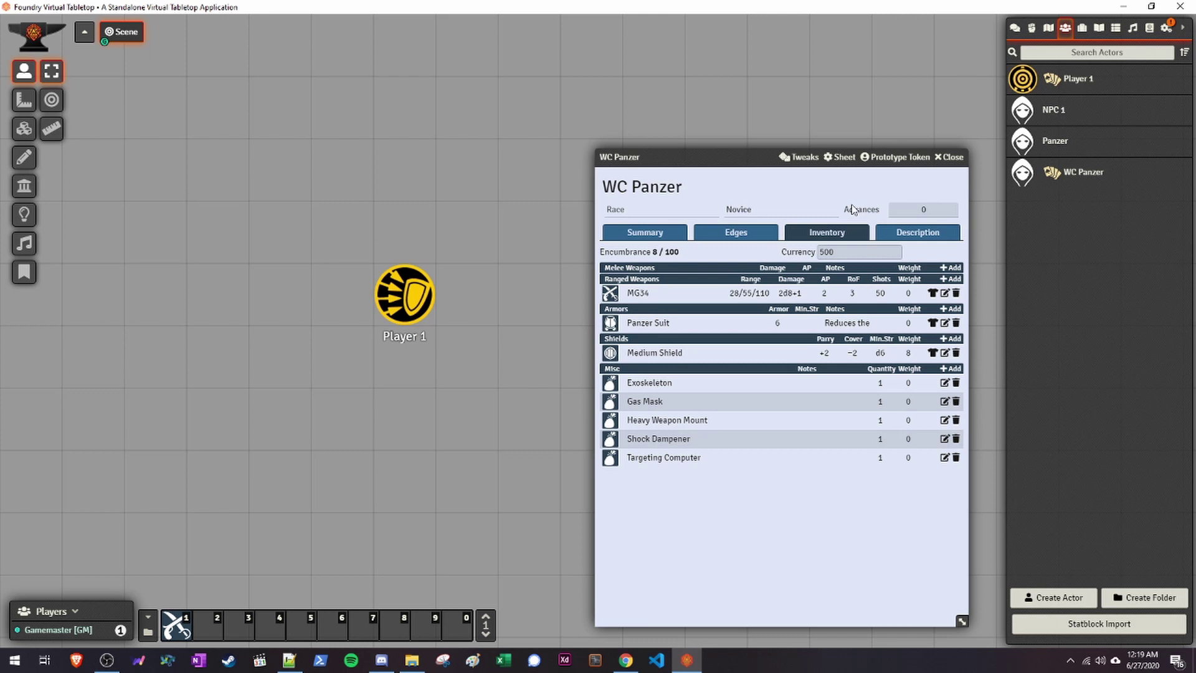
click(640, 240)
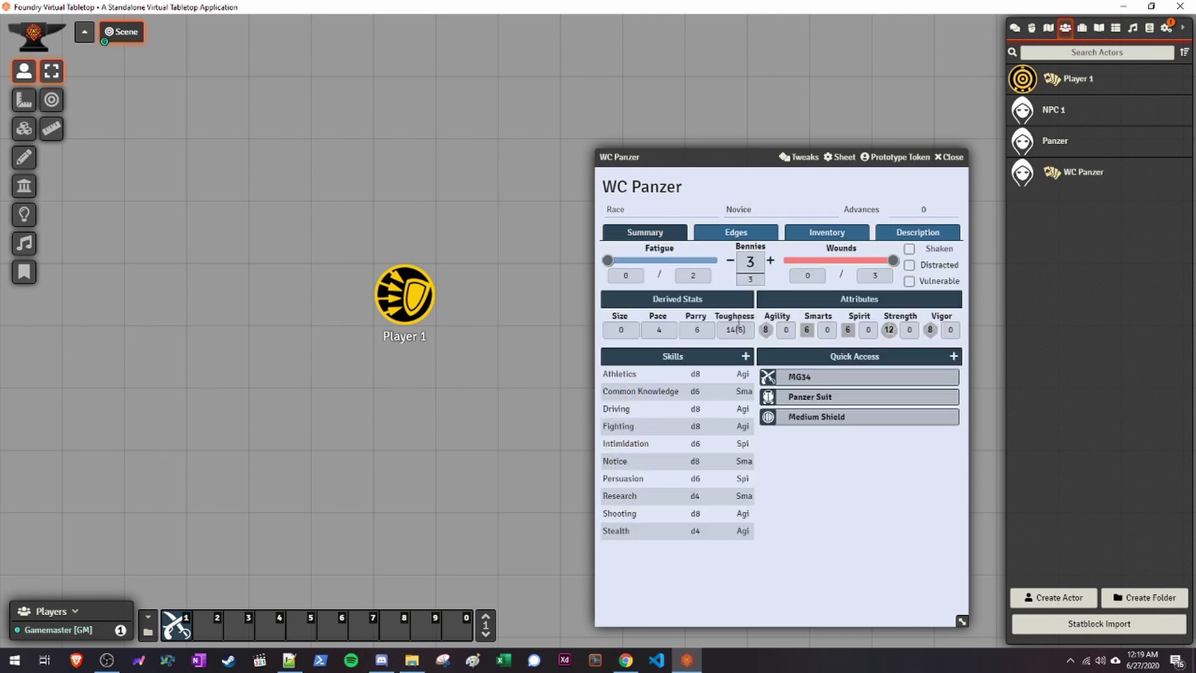
click(797, 417)
click(810, 397)
click(801, 377)
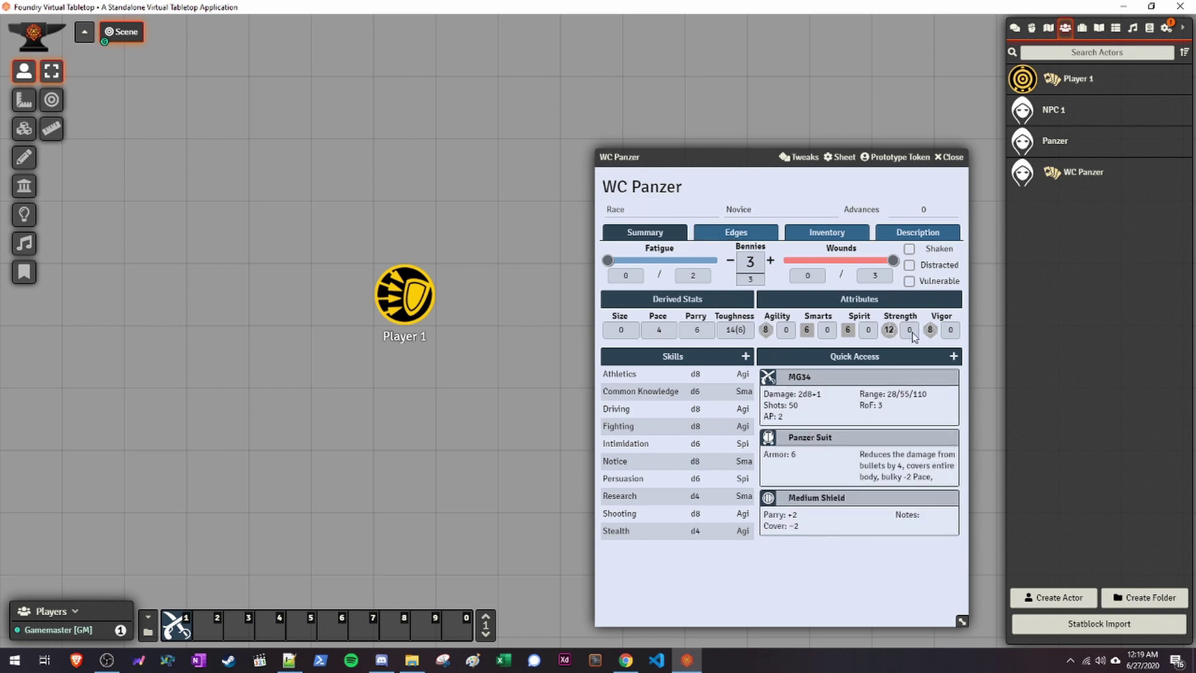
click(950, 156)
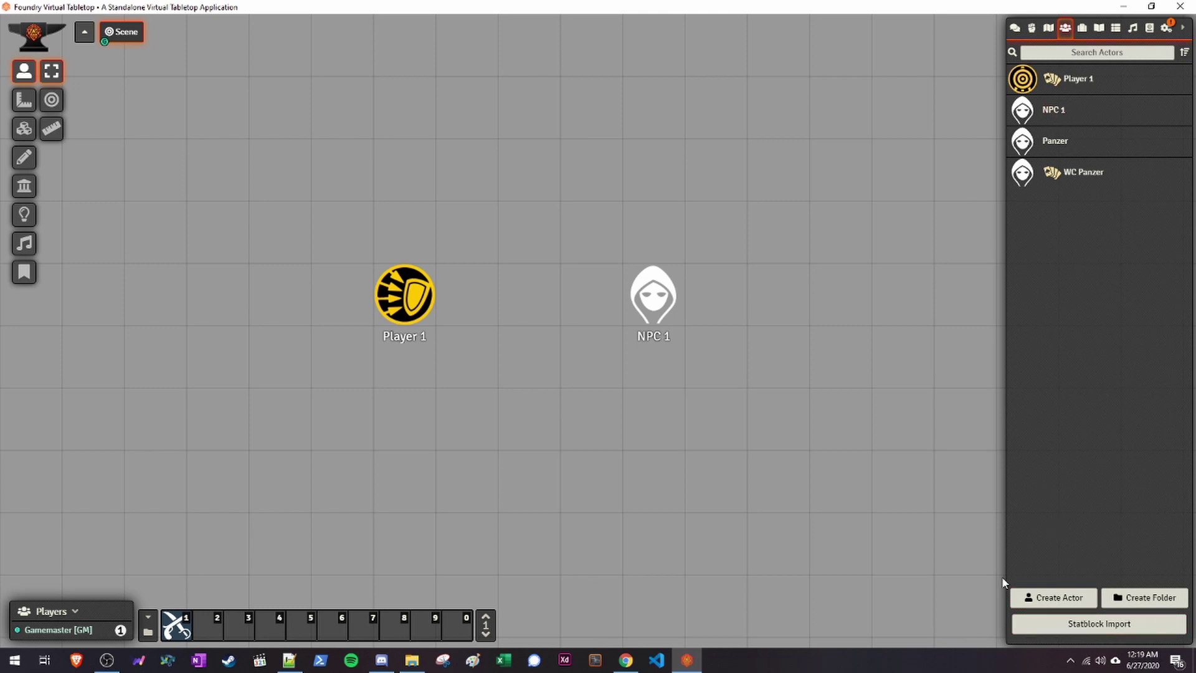
- Enable the swade-macros-simple module and save the module settings
click(1167, 28)
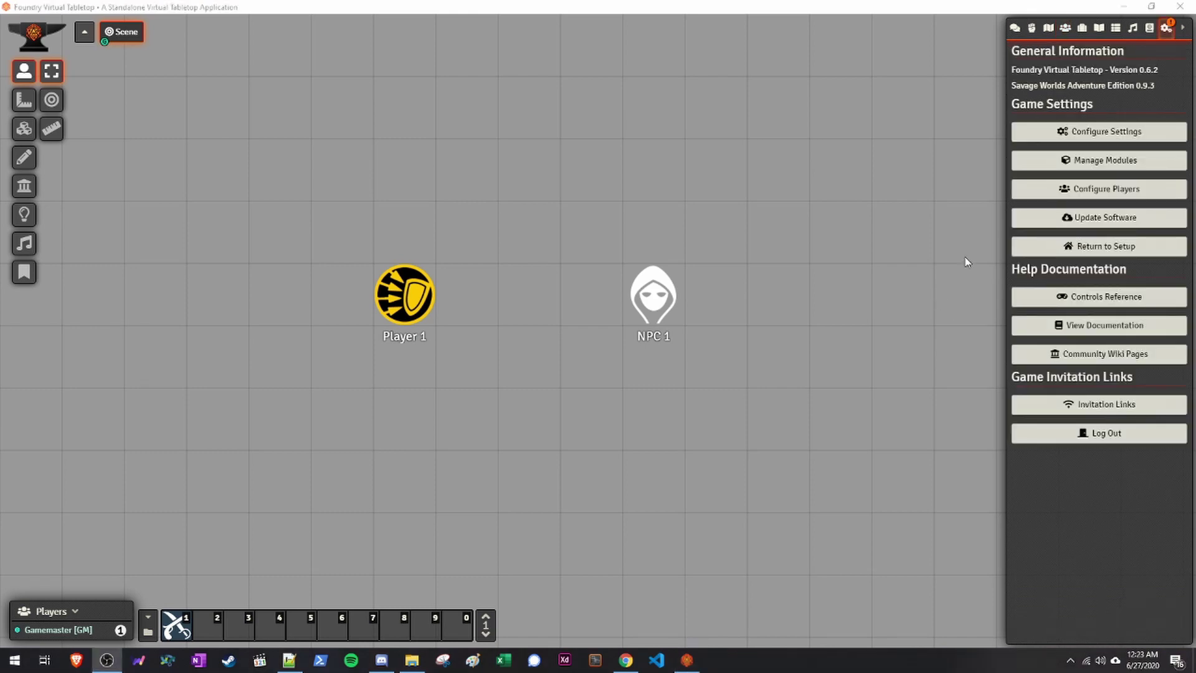
click(1070, 159)
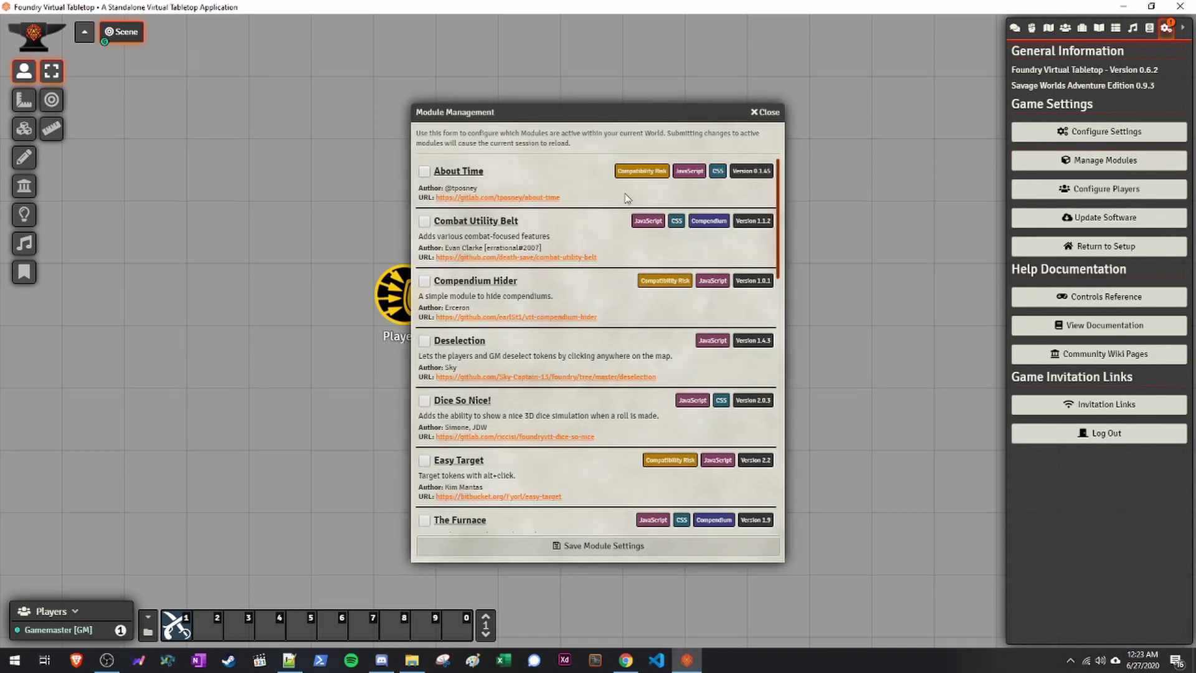
scroll(609, 217, down, 3)
scroll(604, 227, down, 12)
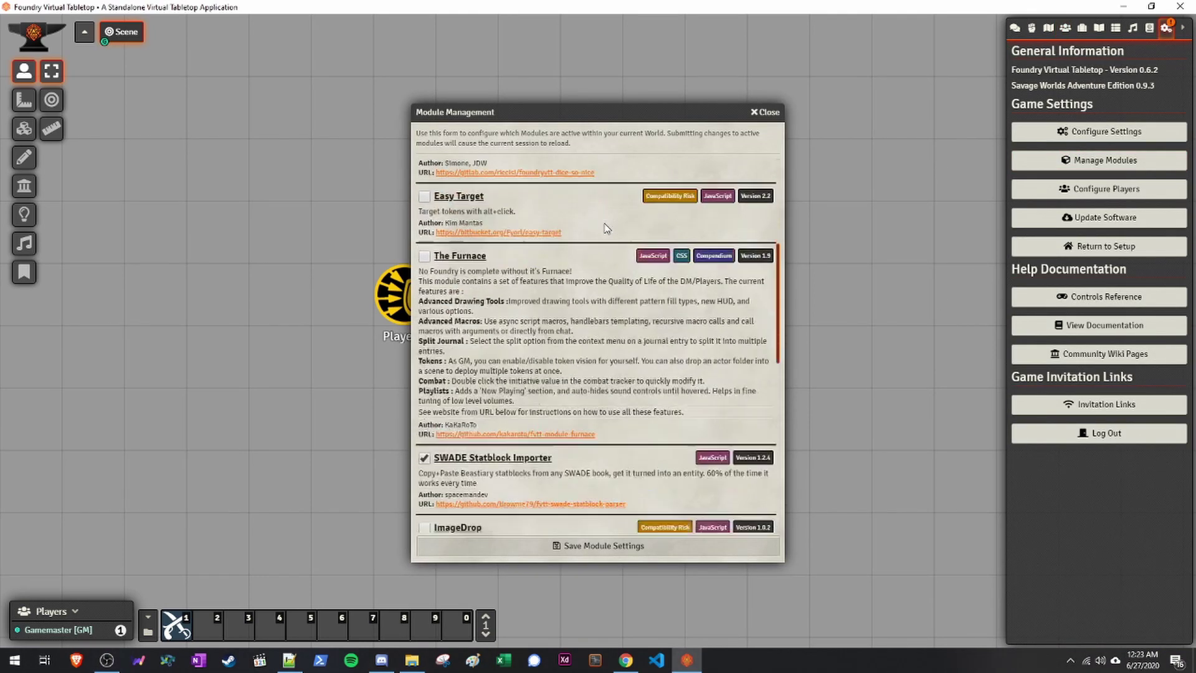
scroll(535, 359, down, 2)
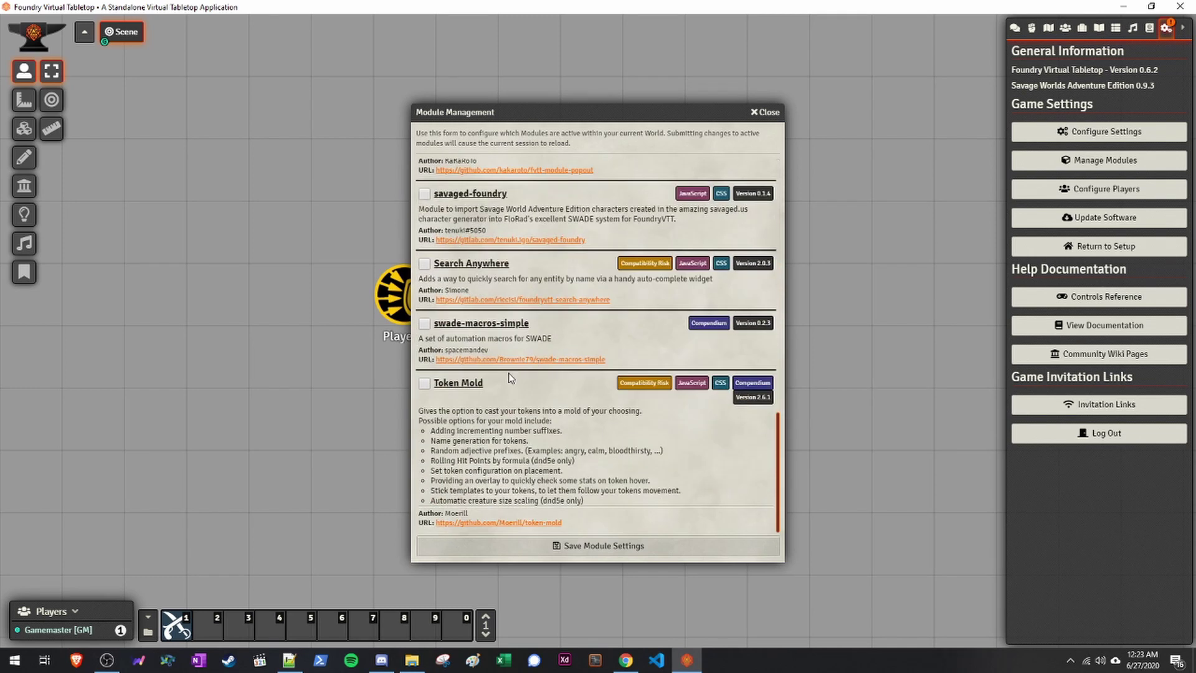
click(424, 322)
click(554, 545)
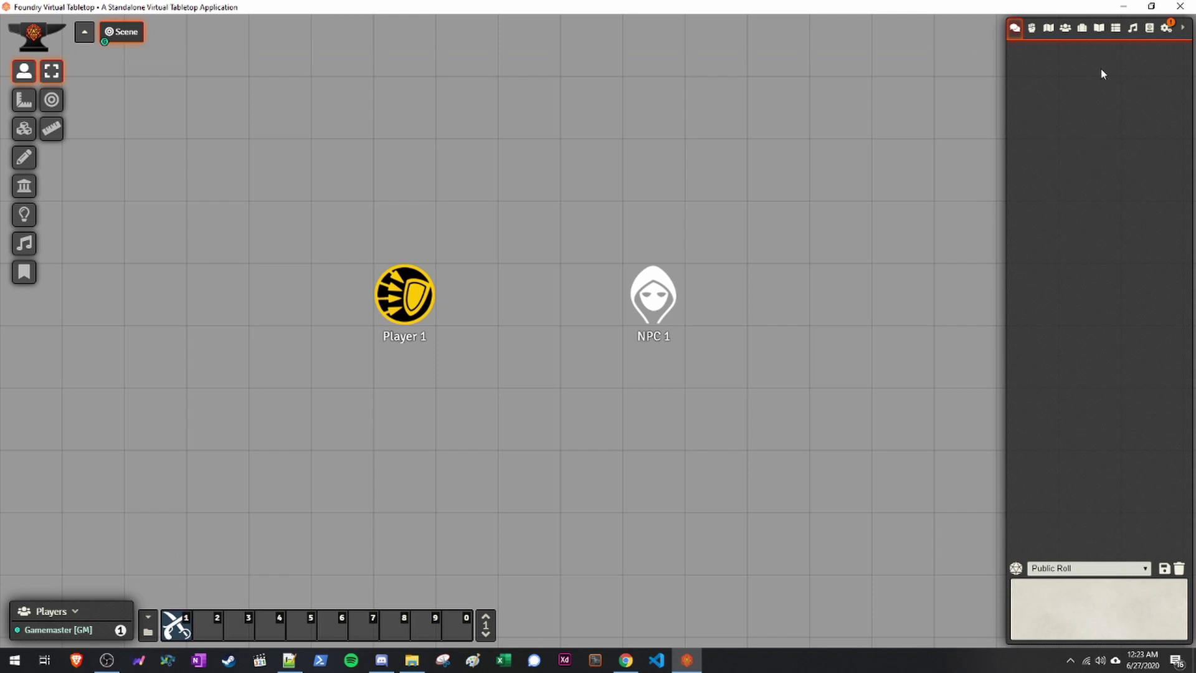
- Add the Shooting macro to hotbar slot 0 and Damage to slot 9 from SWADE Macros
click(1151, 28)
scroll(1082, 231, down, 3)
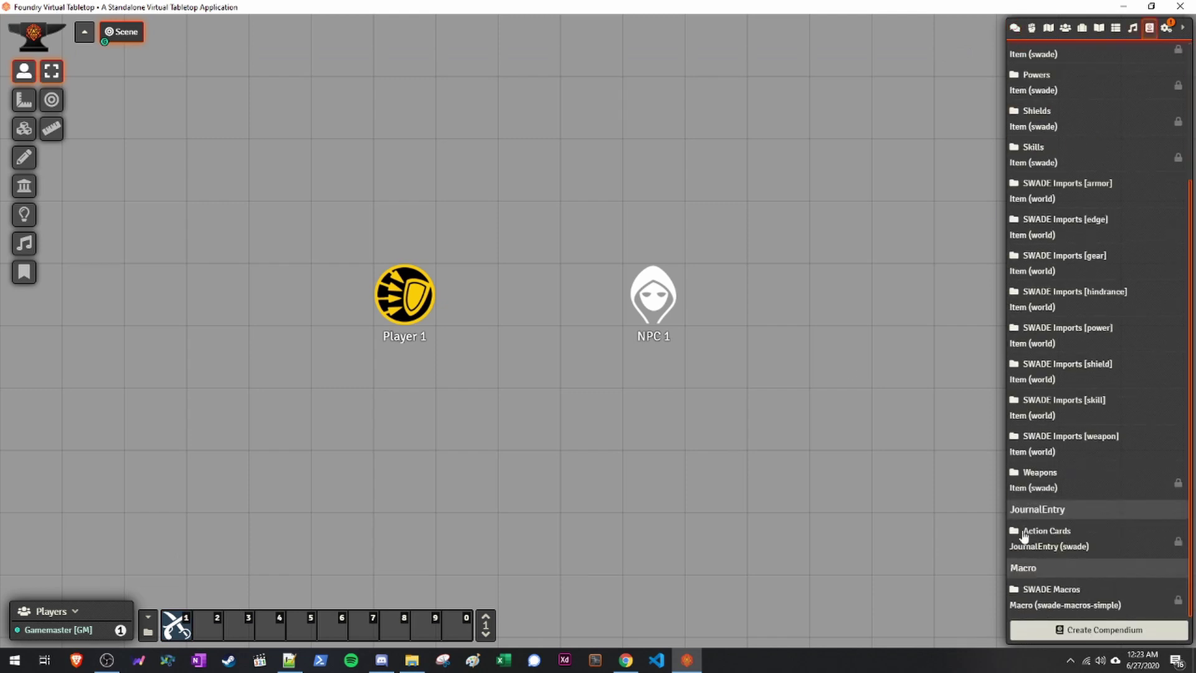
click(1053, 591)
drag(131, 152, 458, 625)
drag(123, 120, 426, 625)
click(273, 68)
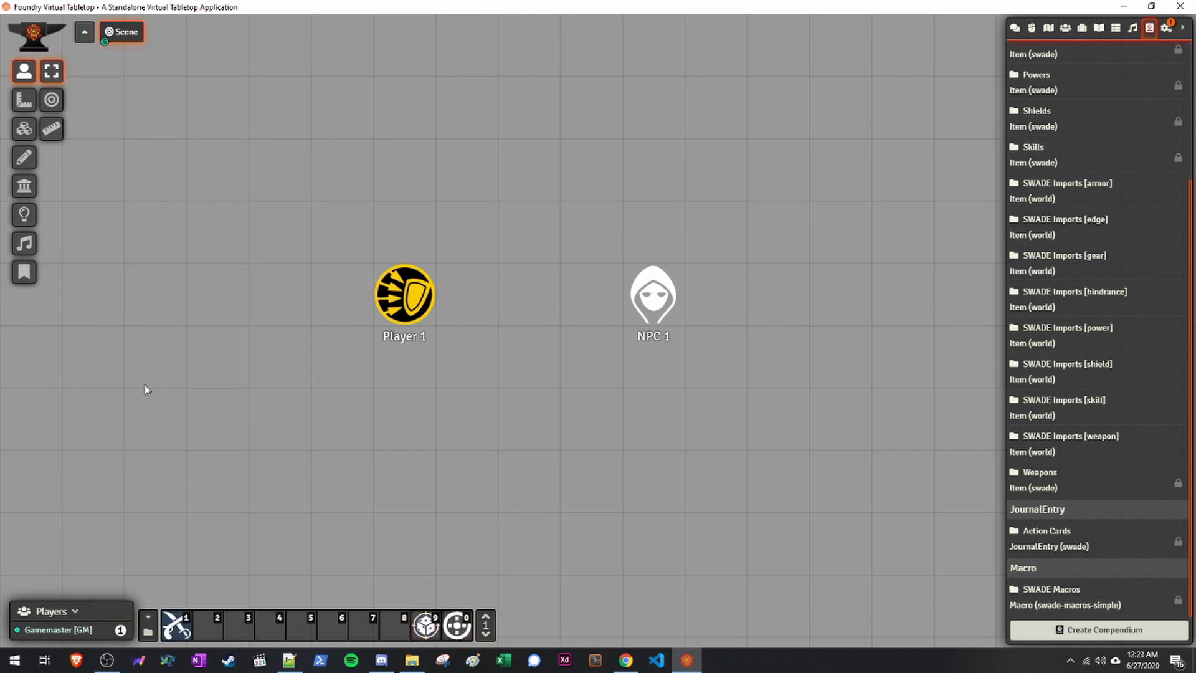
- Give all players Observer permission on the Shooting macro
click(149, 633)
right_click(561, 304)
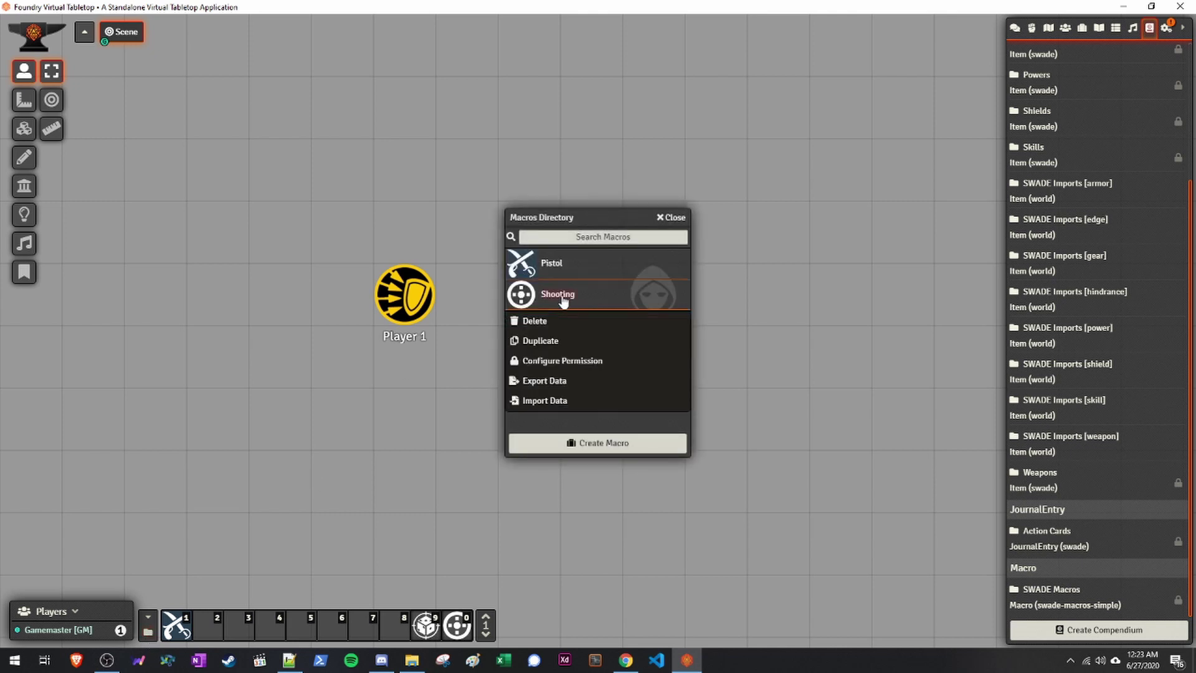
click(548, 362)
click(874, 121)
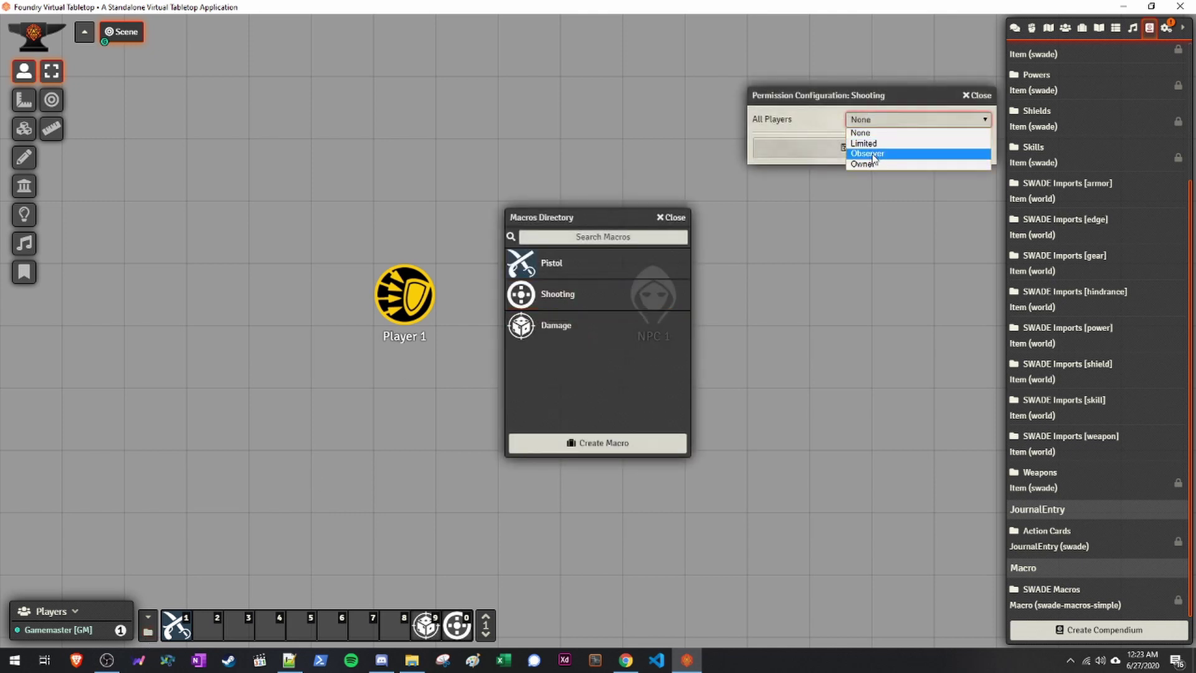
click(863, 164)
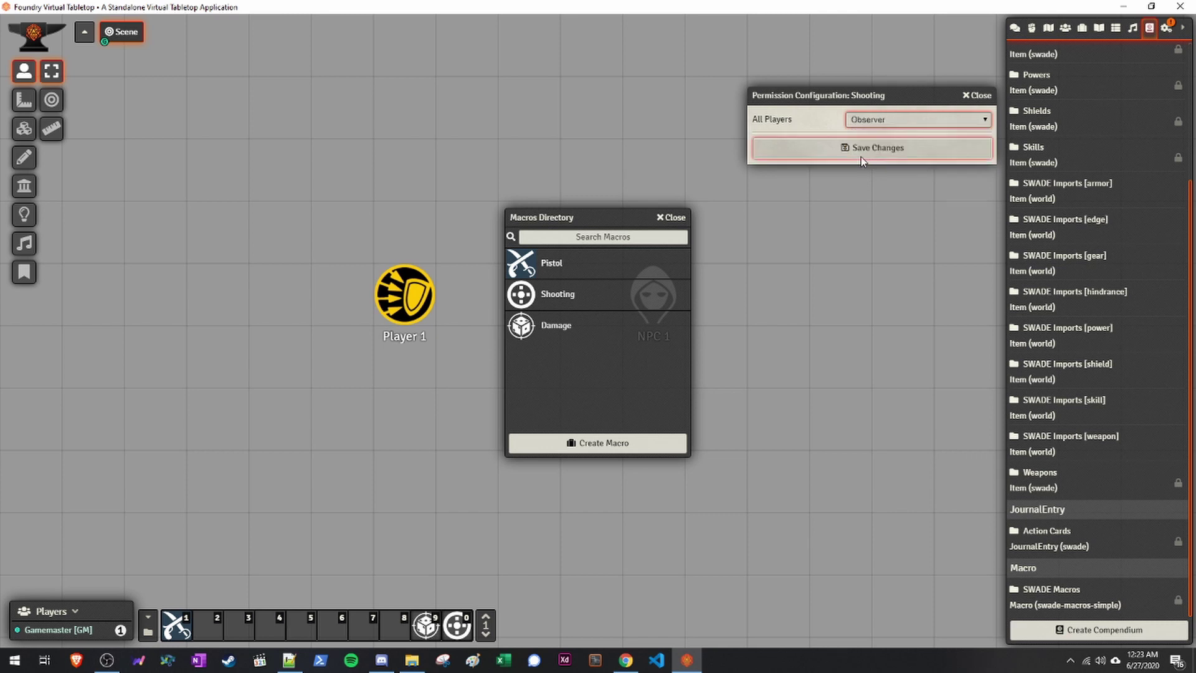
click(873, 148)
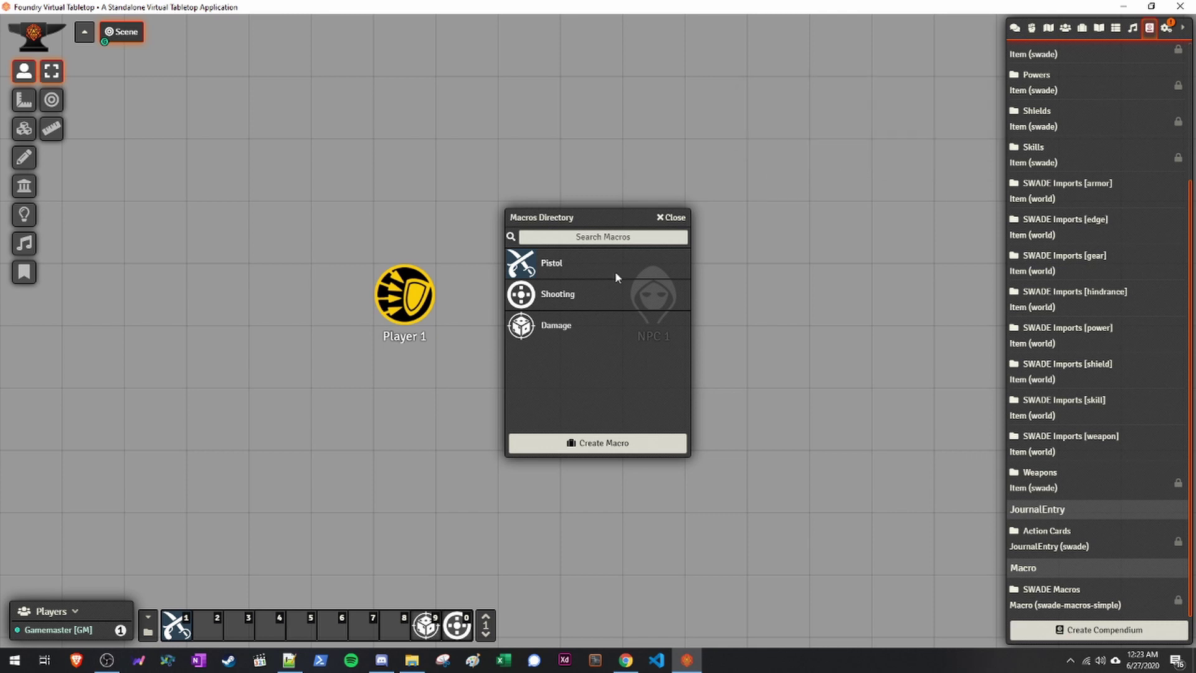
click(676, 222)
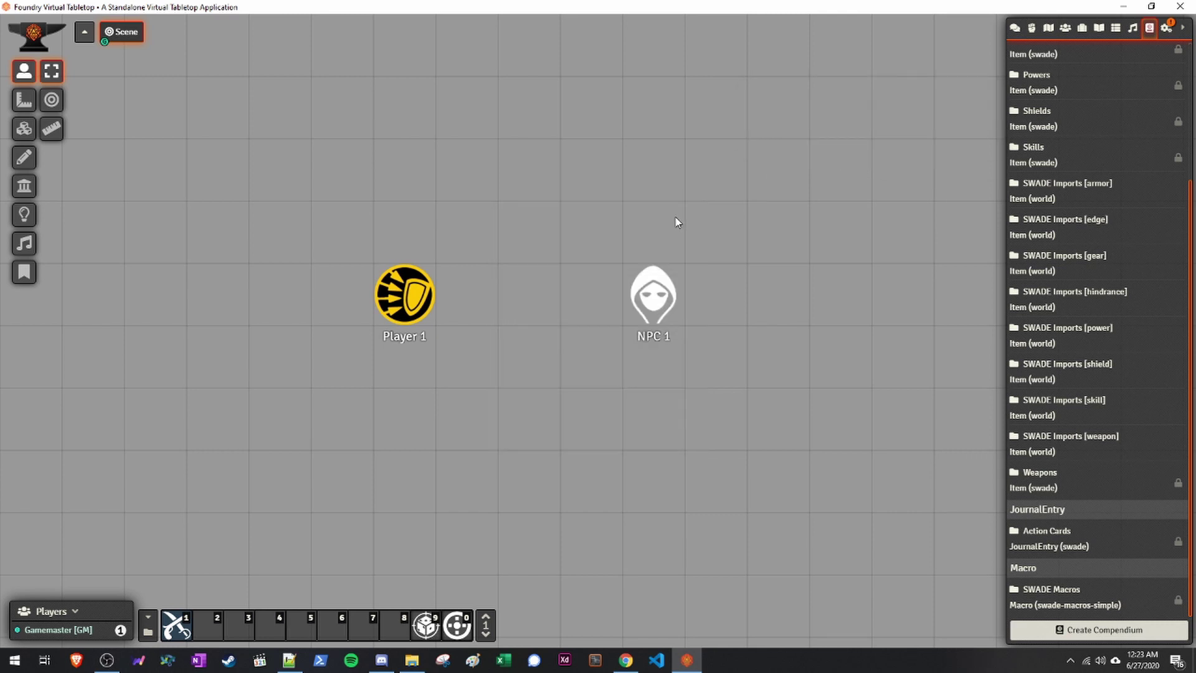
click(1065, 27)
- Delete the Player 1 and NPC 1 tokens and place two Panzer tokens on the scene
drag(725, 198, 338, 410)
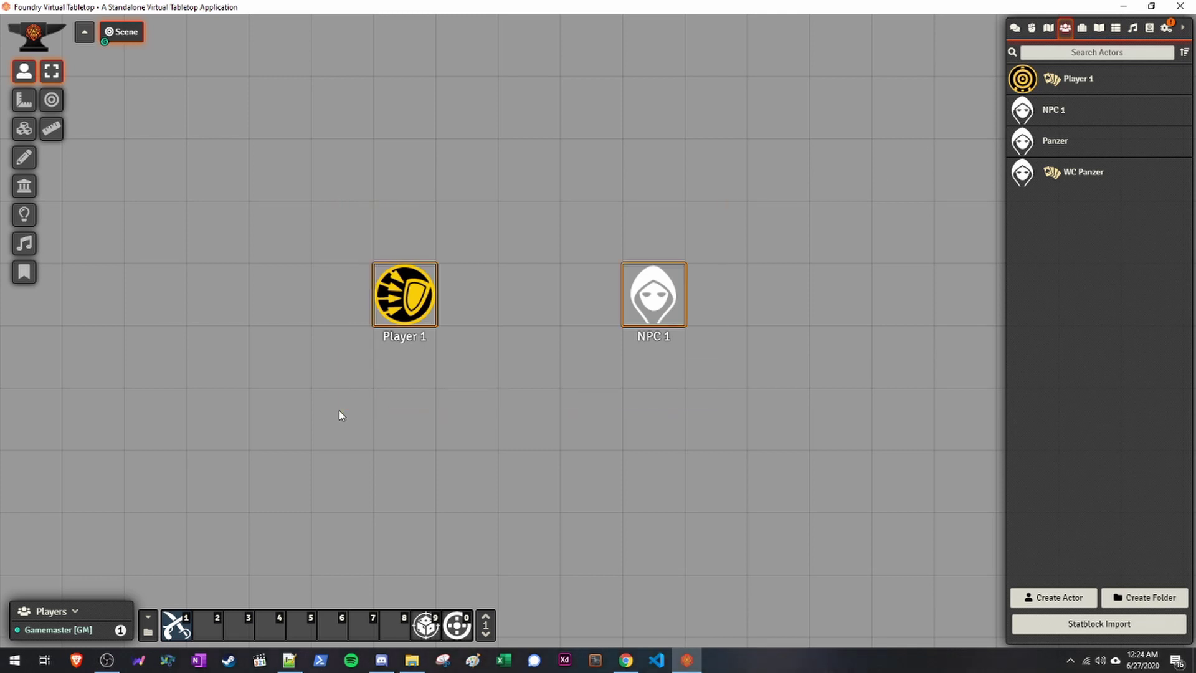
key(Delete)
drag(1061, 137, 279, 233)
drag(1017, 178, 529, 233)
- Set the right Panzer token's Display Name to Always and update it
right_click(529, 234)
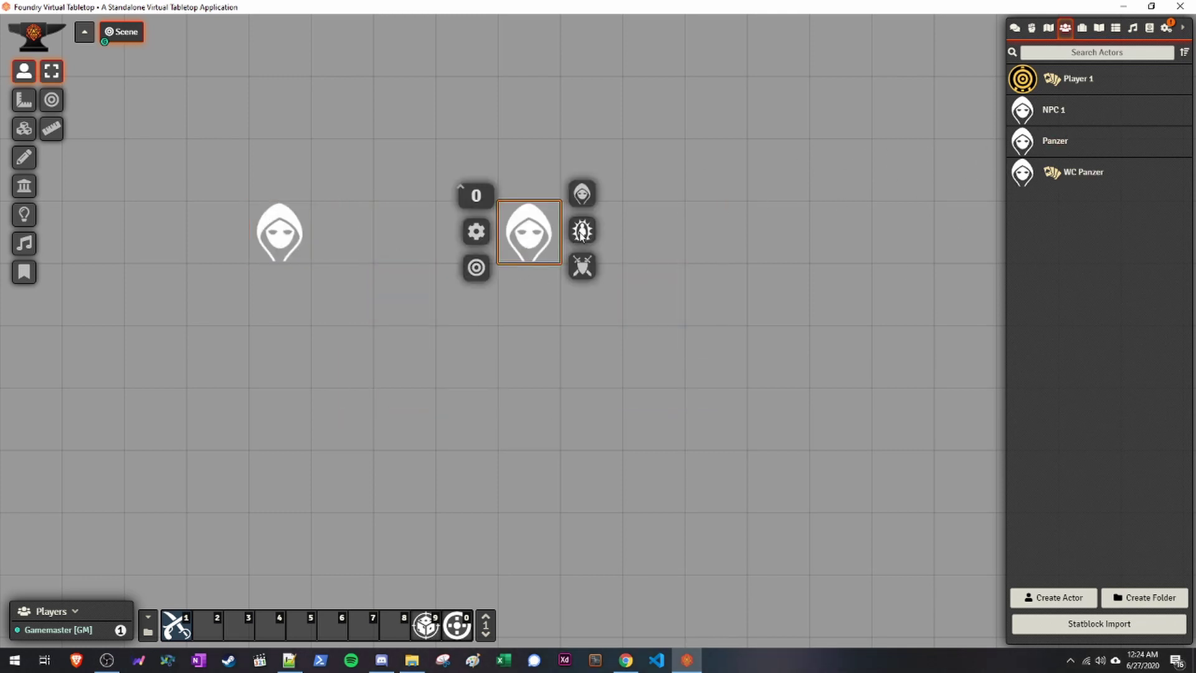
click(476, 231)
click(595, 353)
click(585, 334)
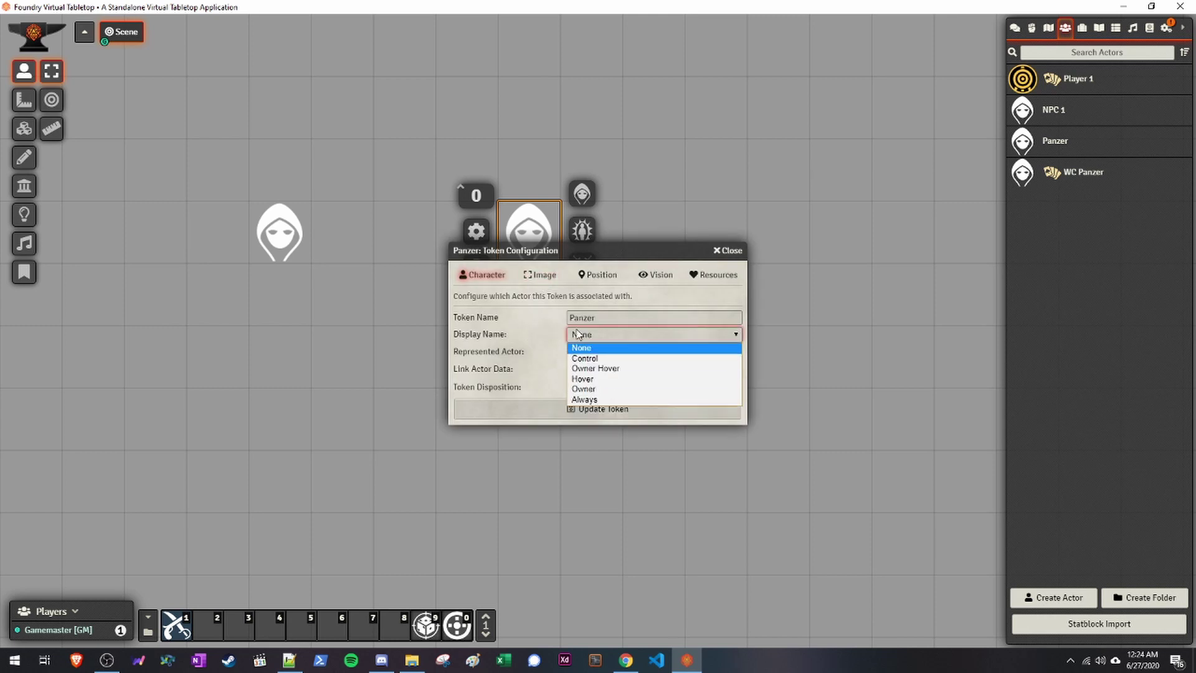
click(595, 399)
click(598, 402)
- Set the left Panzer token's Display Name to Always, then open the right Panzer's sheet
click(293, 240)
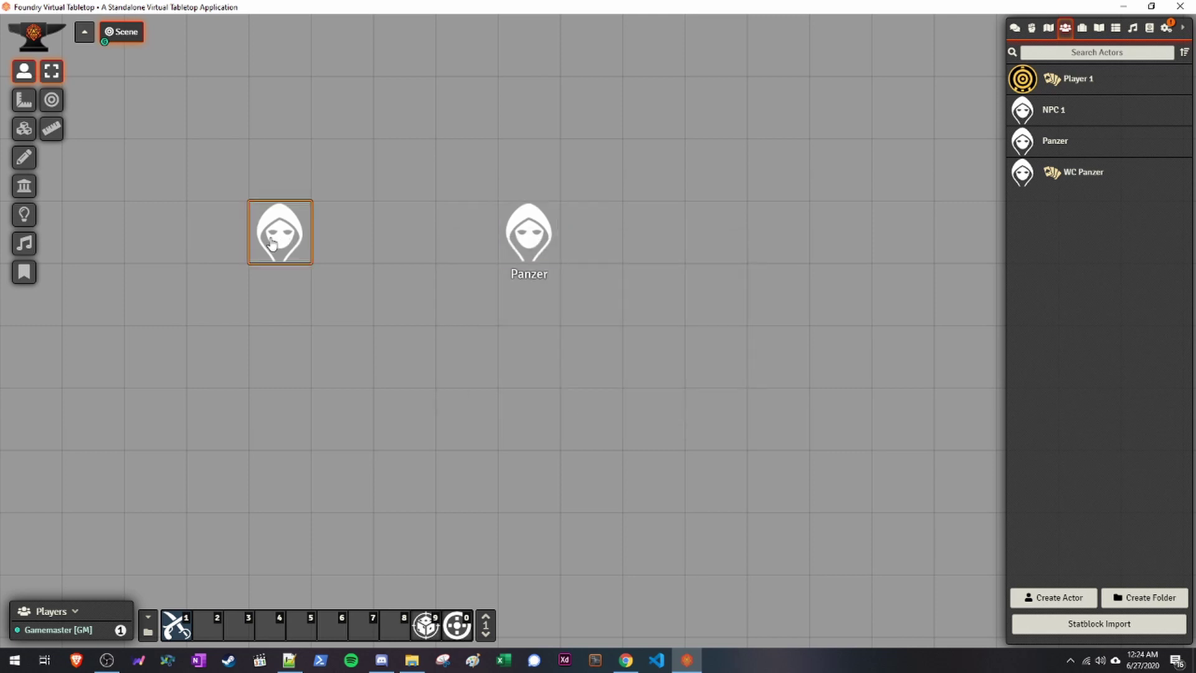
right_click(278, 240)
click(227, 232)
click(623, 334)
click(595, 399)
click(568, 409)
double_click(505, 262)
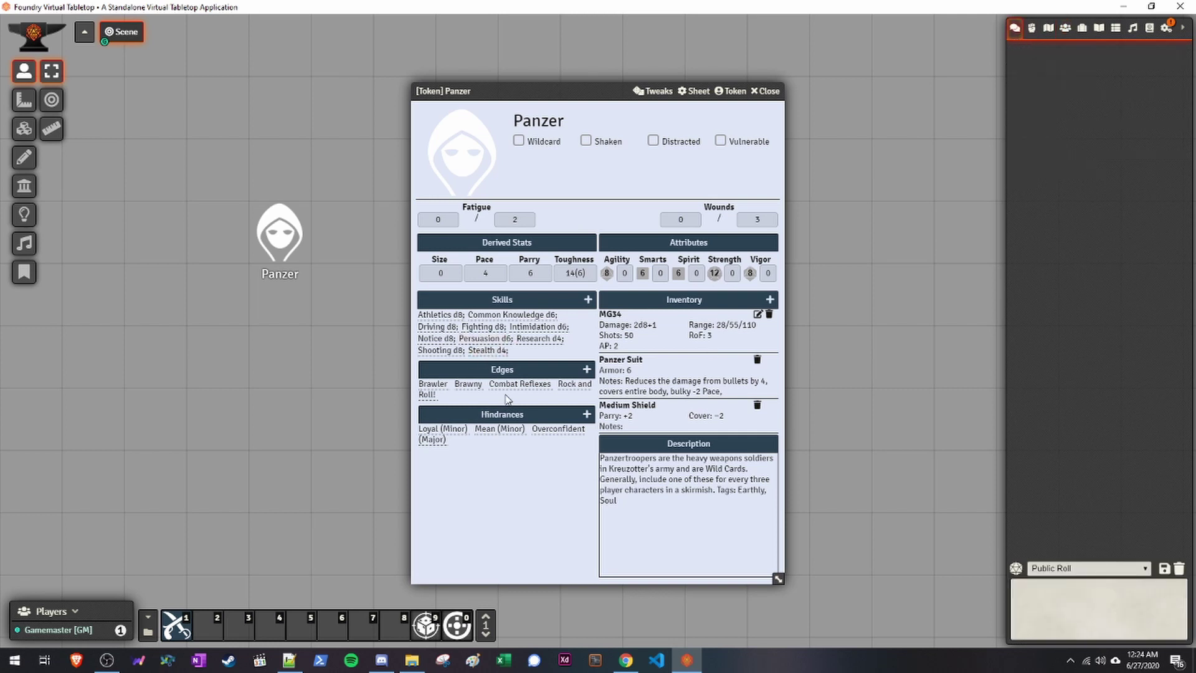
- Roll Panzer's Shooting d8 skill test from the sheet, then close the sheet
click(449, 352)
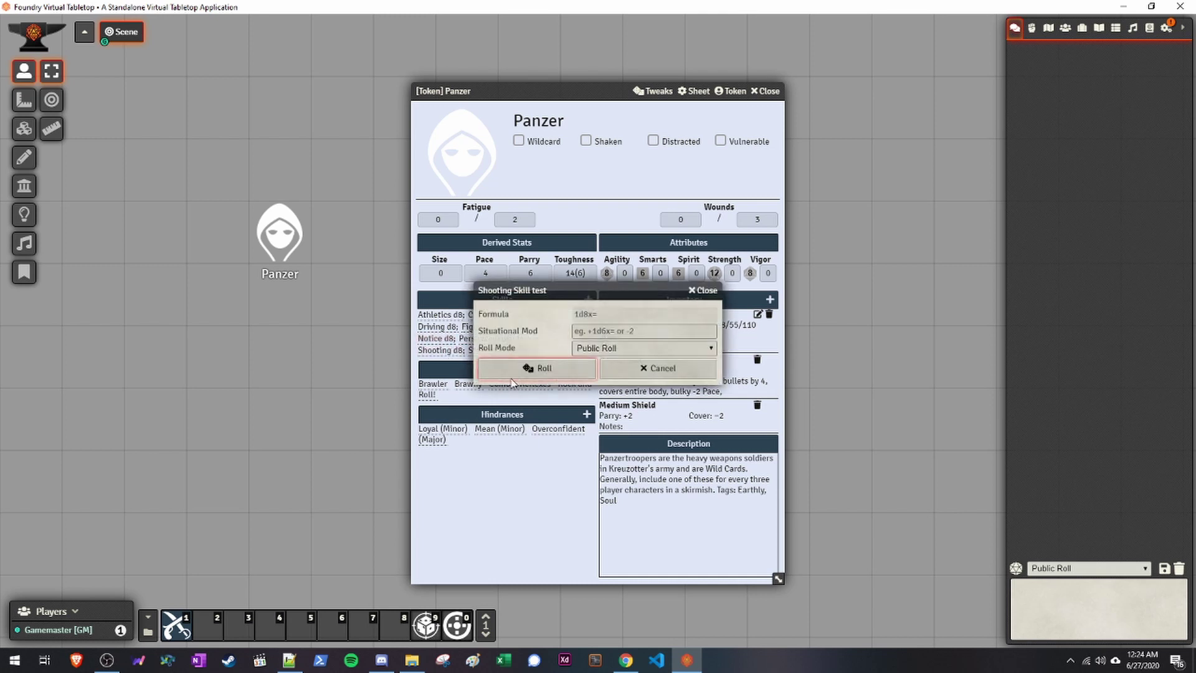
click(551, 368)
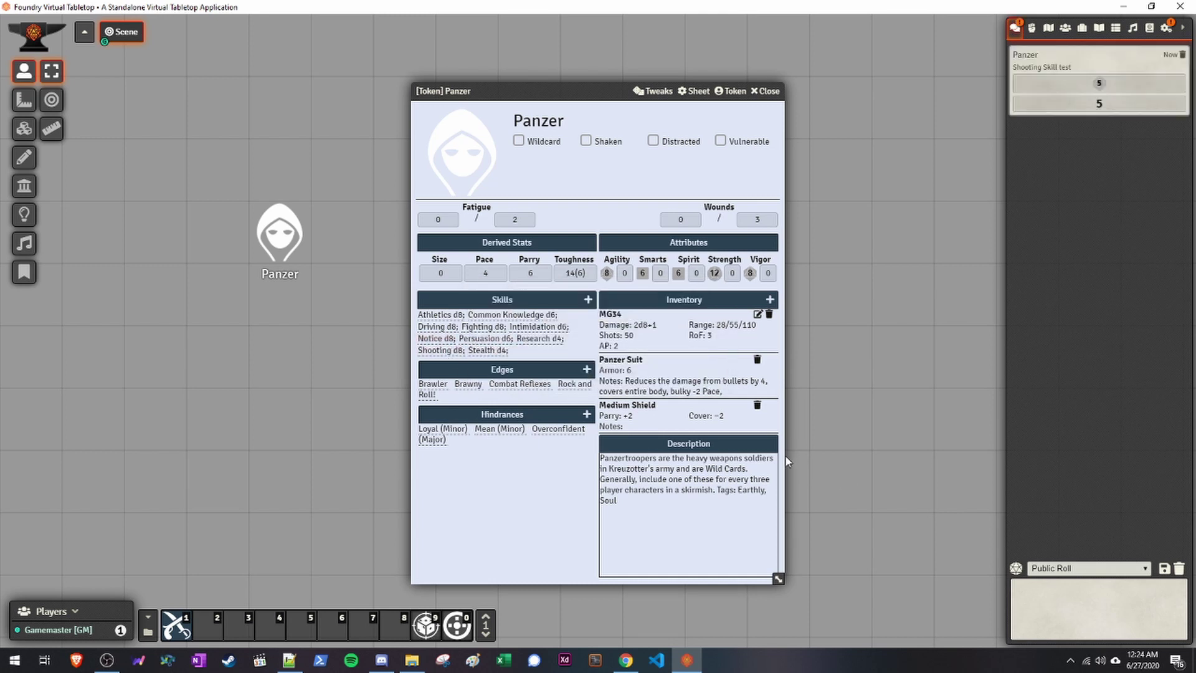
click(766, 91)
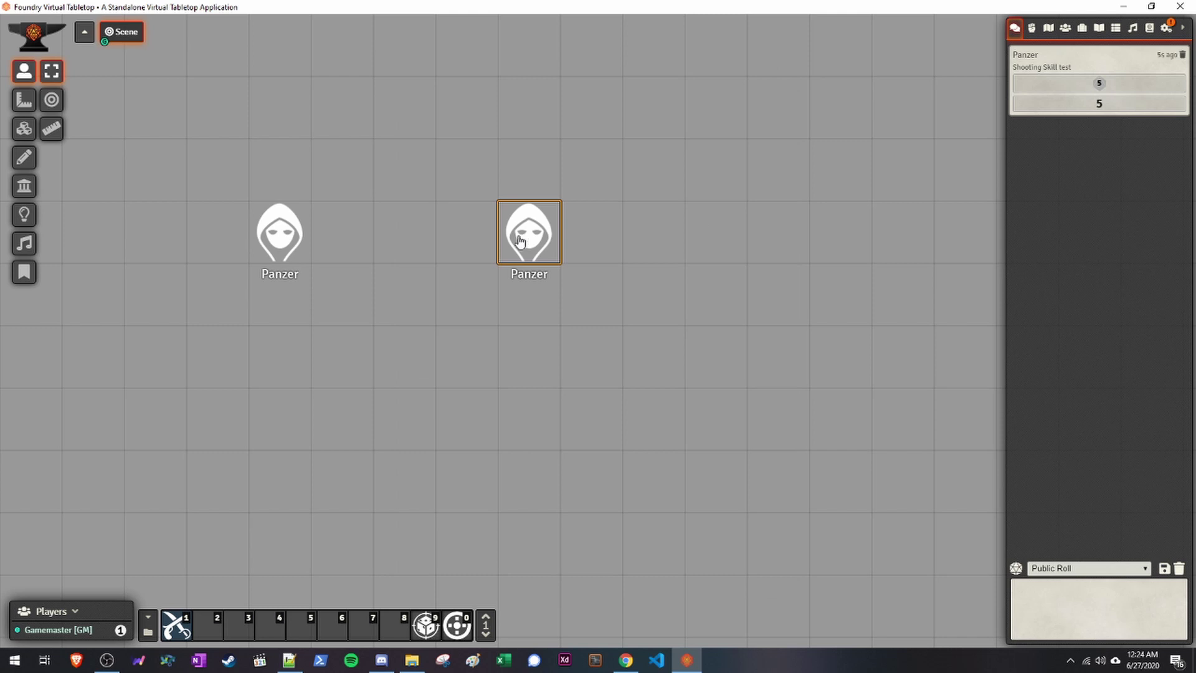
- Start a ranged attack from the Shooting macro with the MG34 and No Cover
click(456, 625)
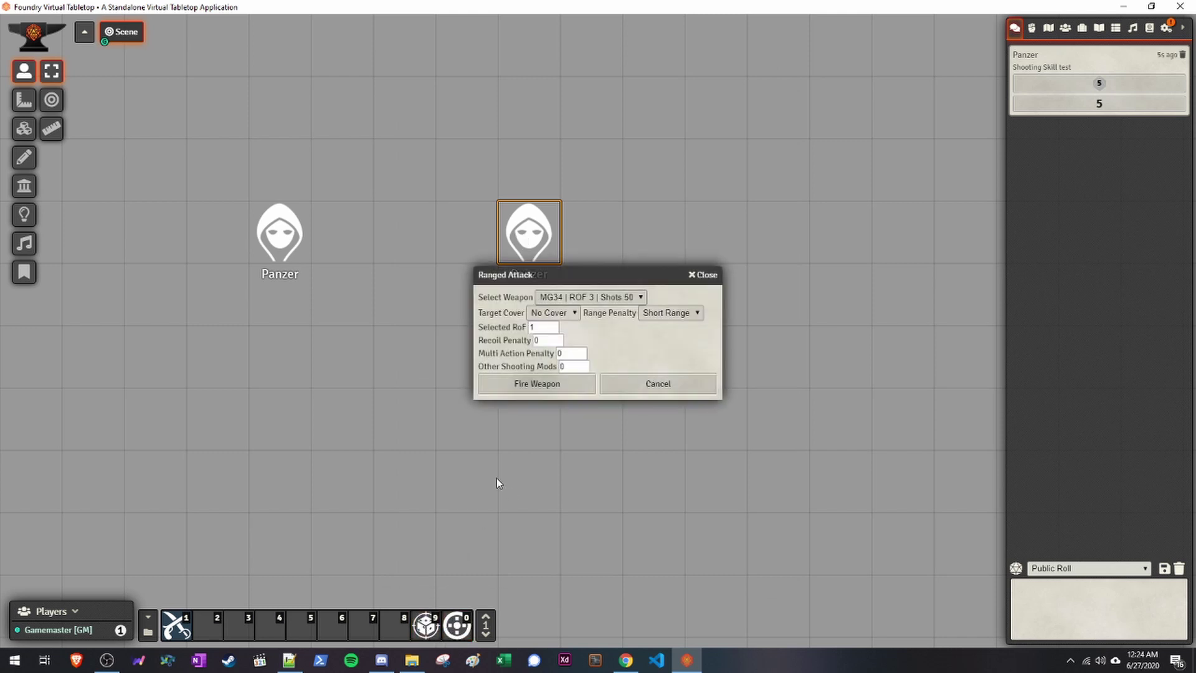
click(593, 297)
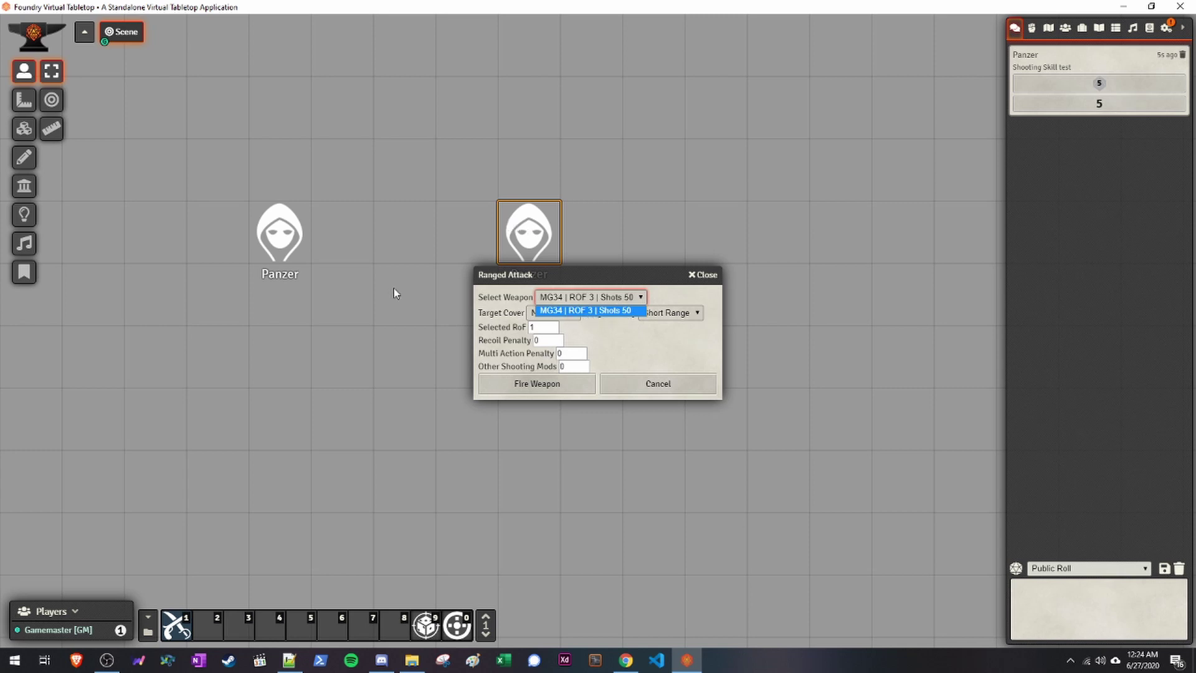
click(625, 311)
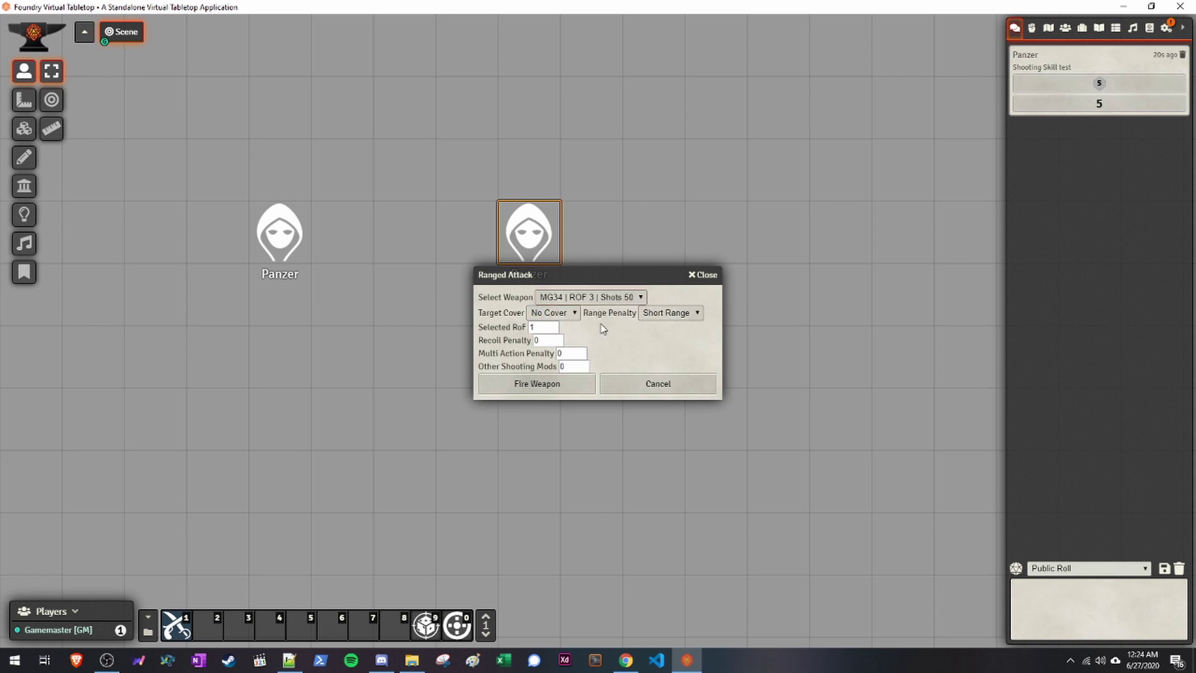
click(544, 315)
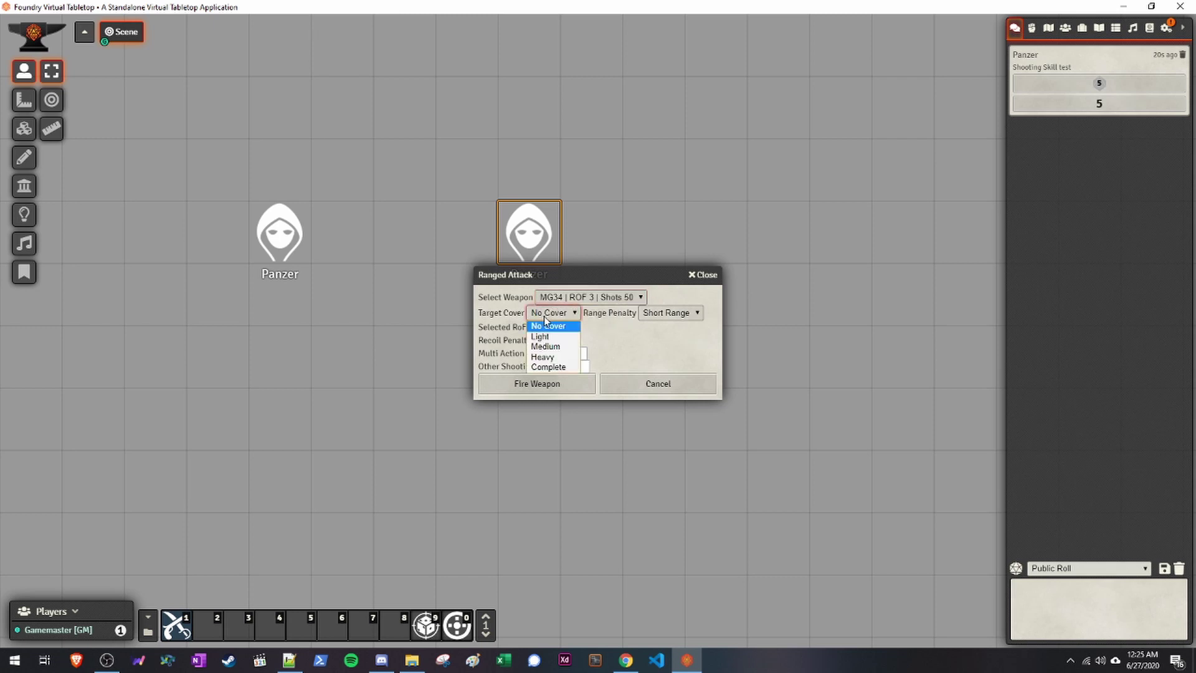
click(660, 329)
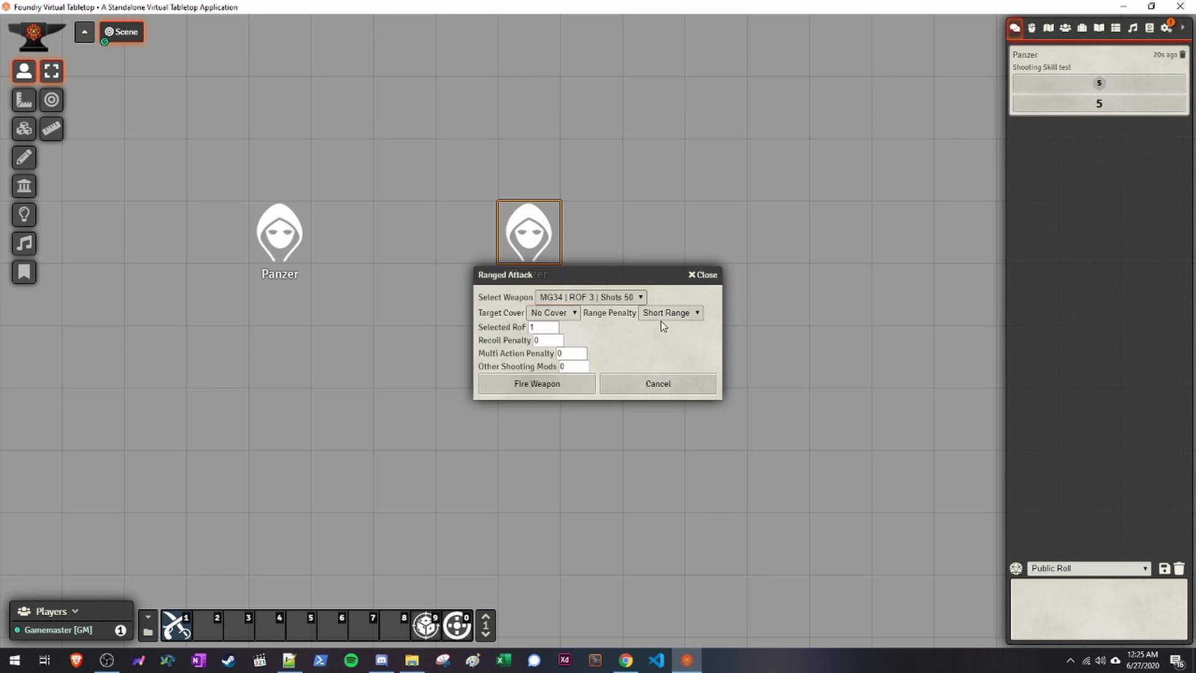
- Set the attack's Selected RoF to 3 and Recoil Penalty to -2
double_click(553, 326)
click(550, 340)
key(BackSpace)
text(2)
click(565, 367)
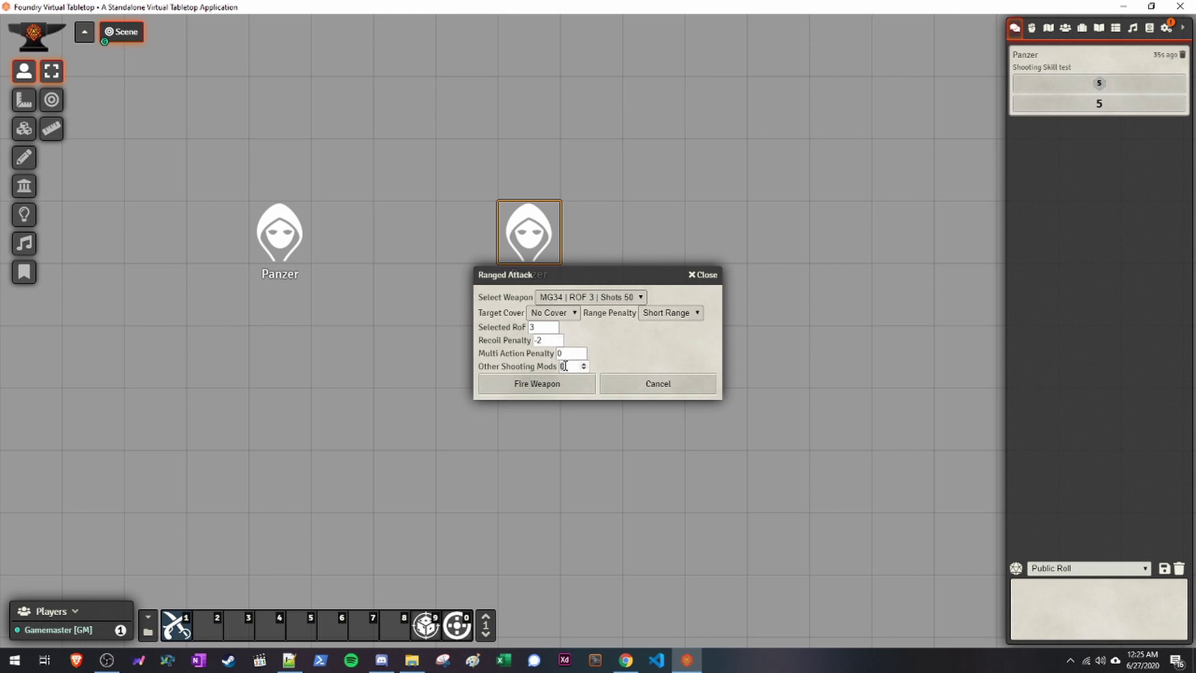